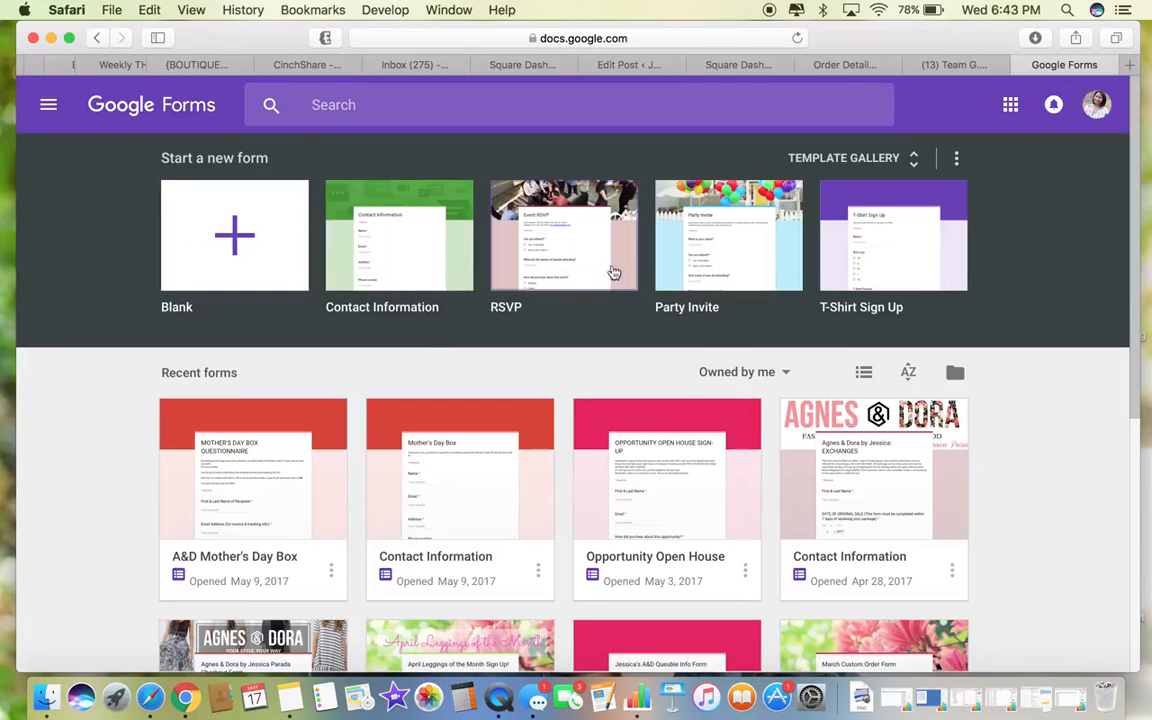
# Create a new form from the Contact Information template and look over its default questions.
pyautogui.click(432, 240)
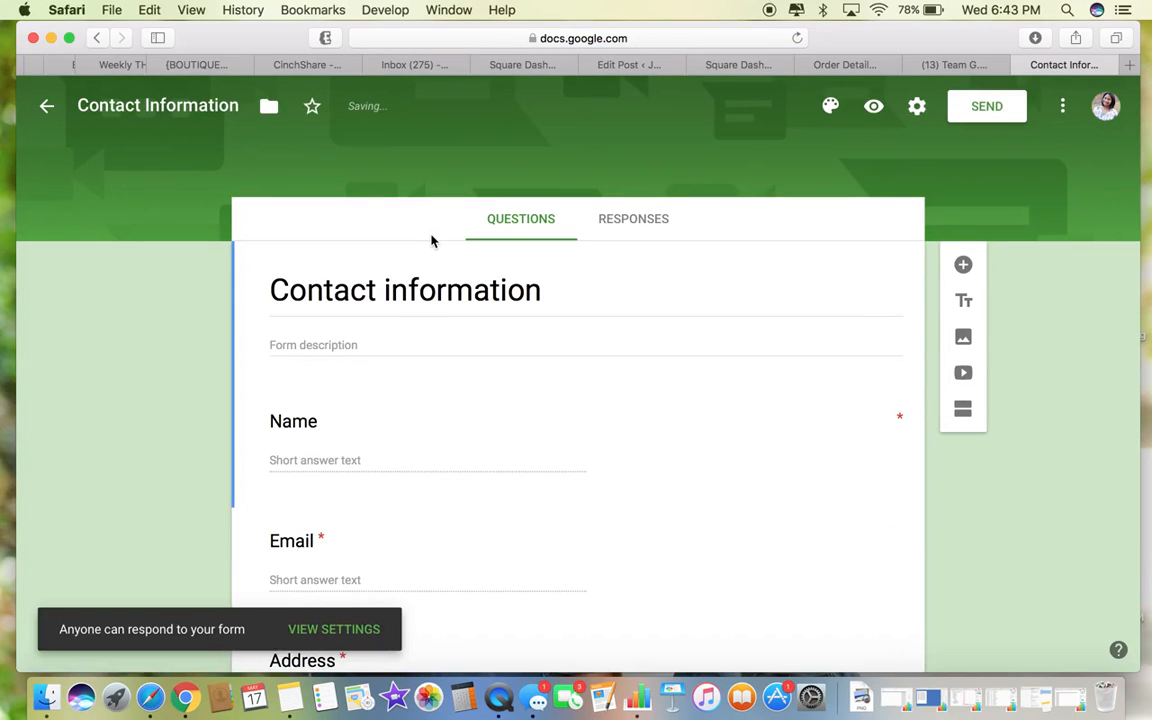
pyautogui.scroll(-5, 563, 337)
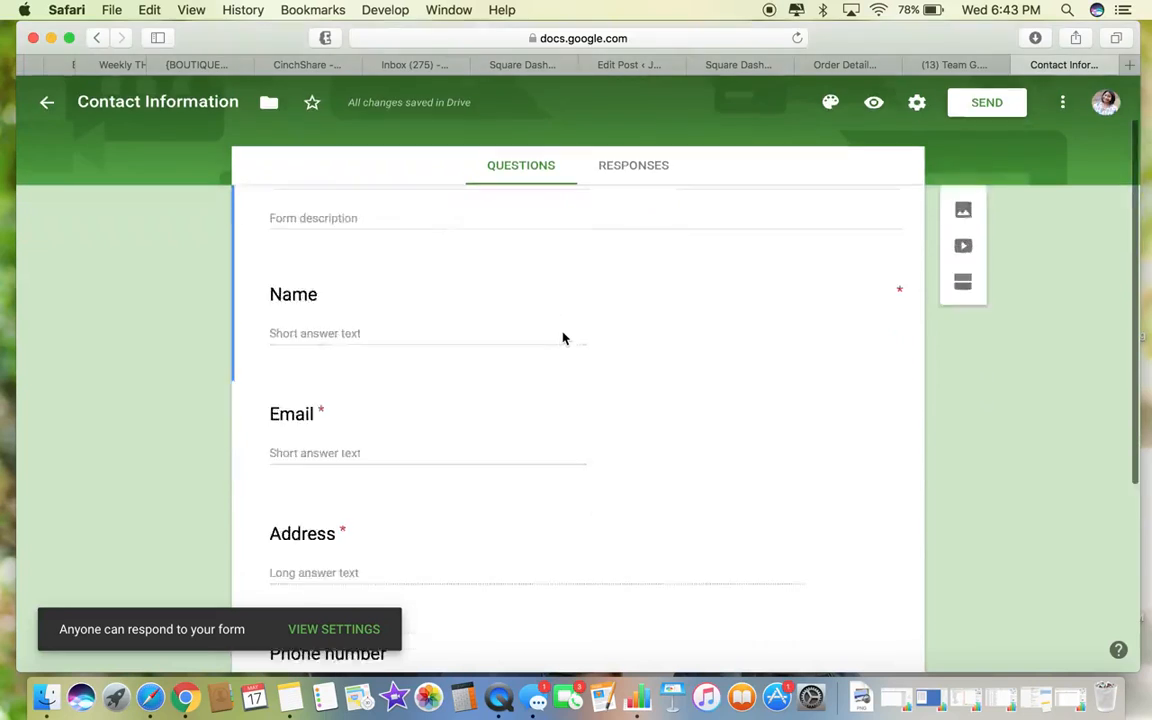
pyautogui.scroll(5, 563, 340)
pyautogui.scroll(-3, 457, 450)
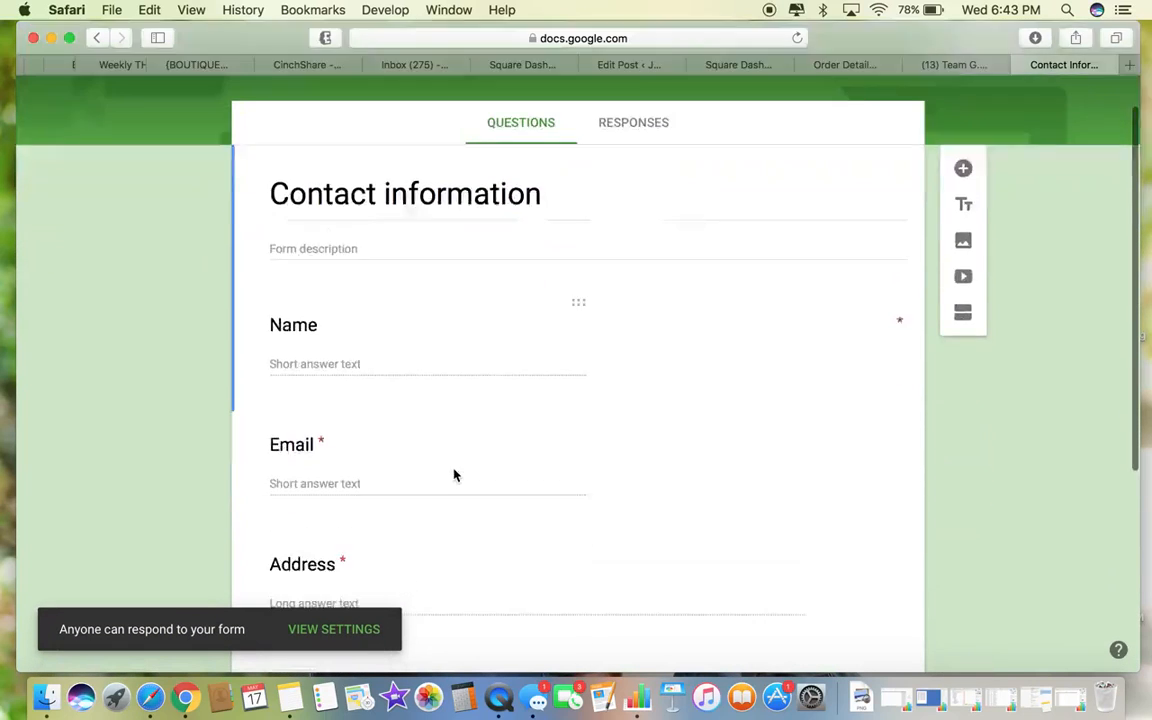
pyautogui.scroll(3, 514, 202)
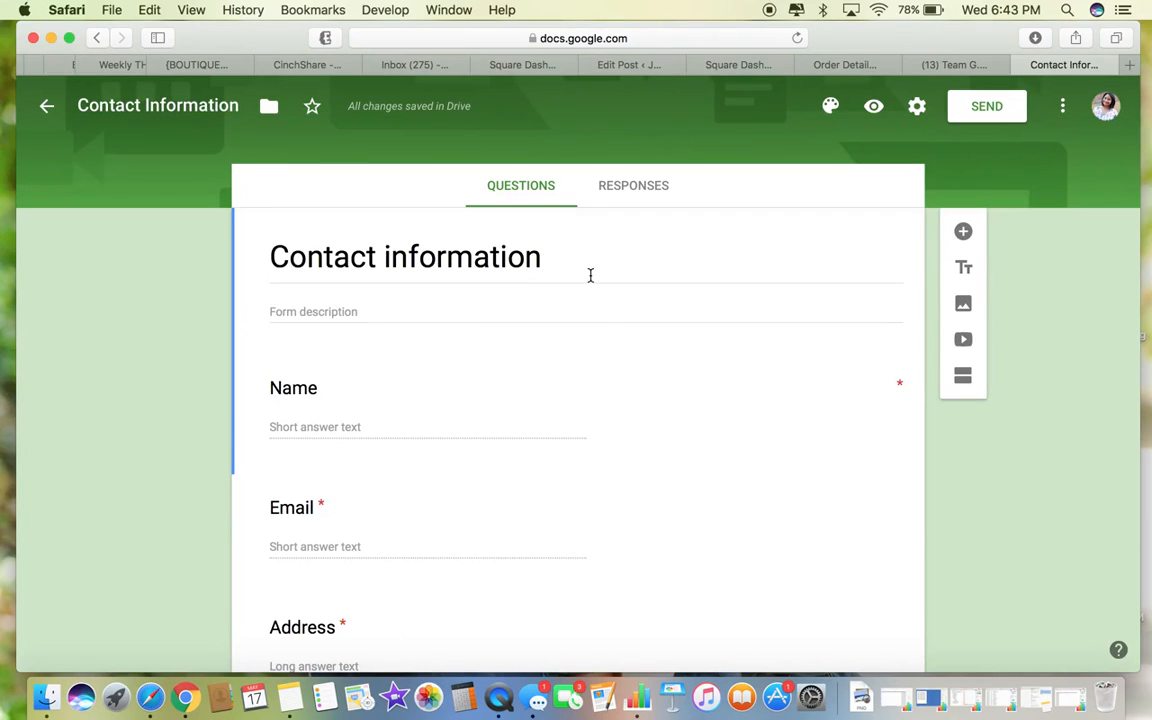
# Open the existing Agnes & Dora checkout form in a new browser tab.
pyautogui.click(1129, 65)
pyautogui.write('jessica')
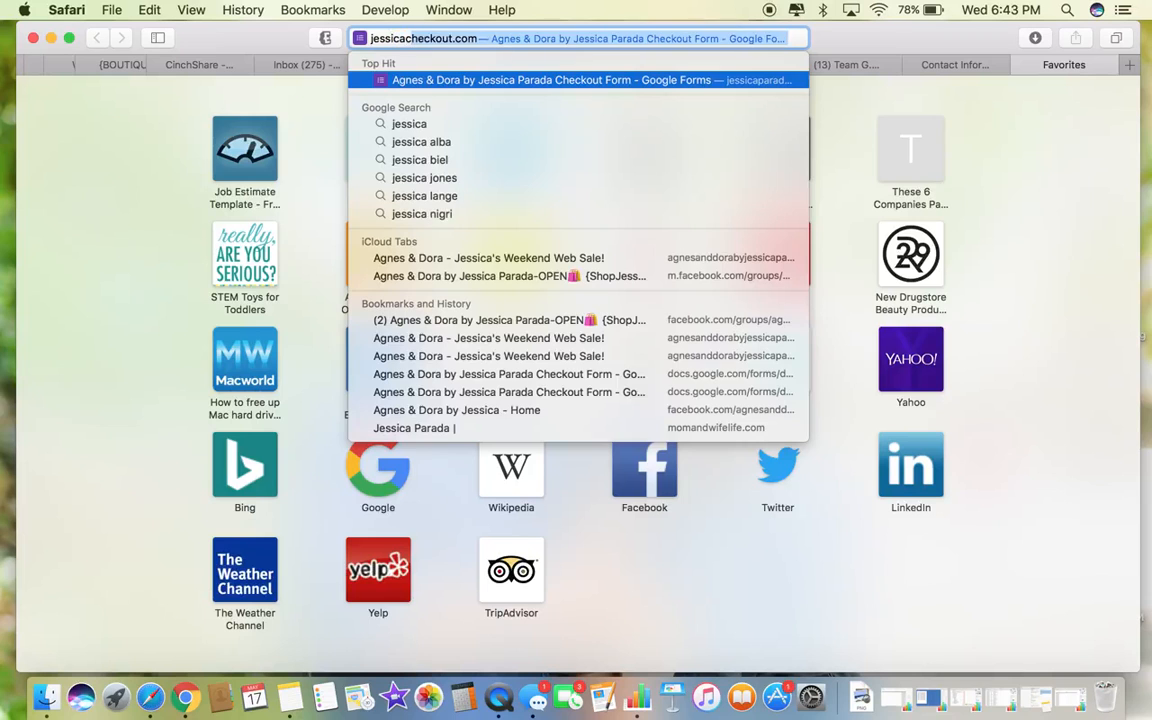
pyautogui.press('Return')
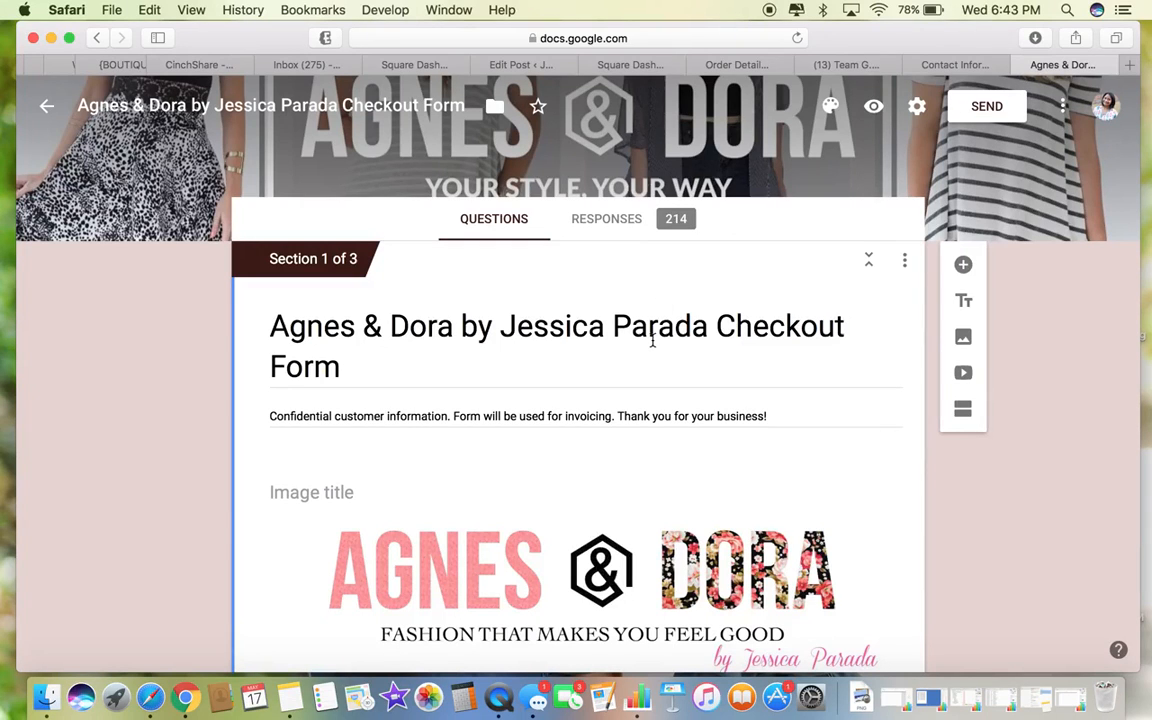
# Review the checkout form's responses in the summary and individual views, and return to its questions.
pyautogui.click(620, 230)
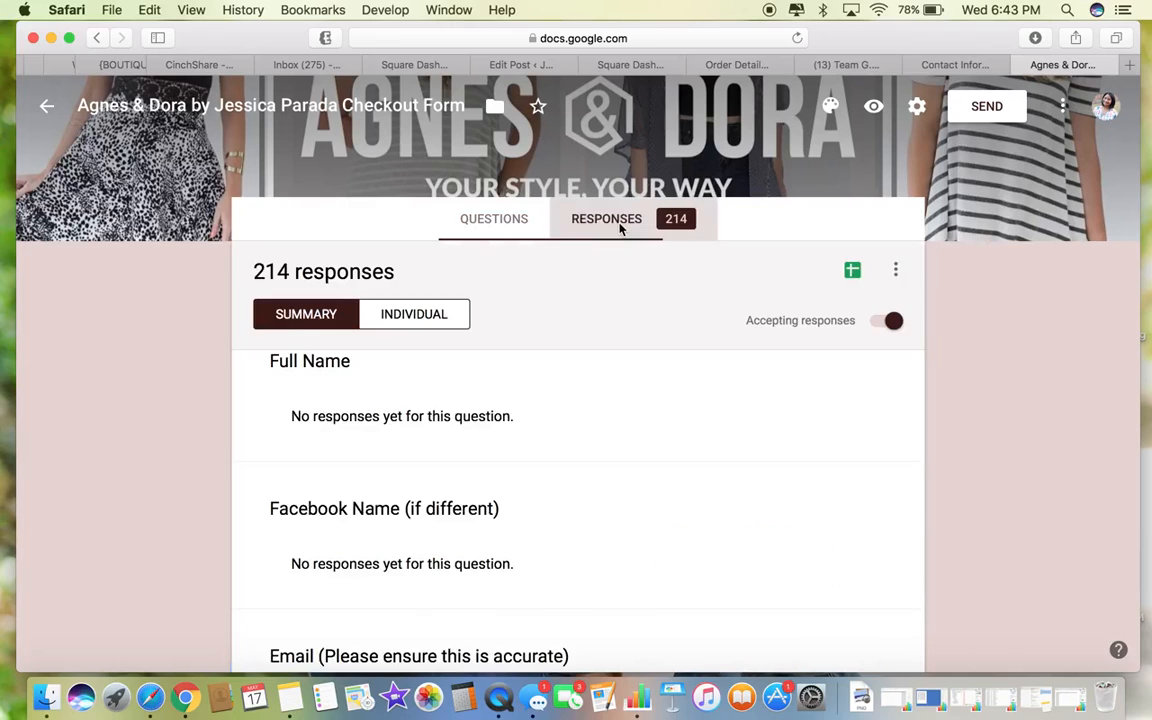
pyautogui.scroll(-5, 529, 458)
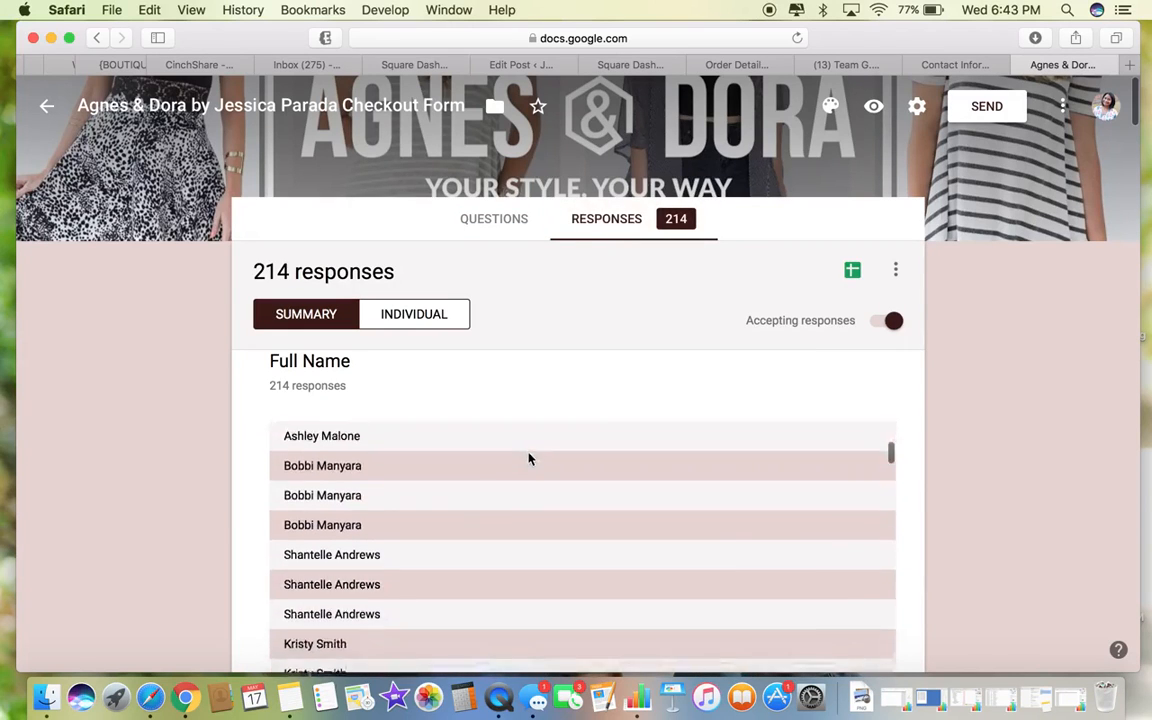
pyautogui.click(440, 314)
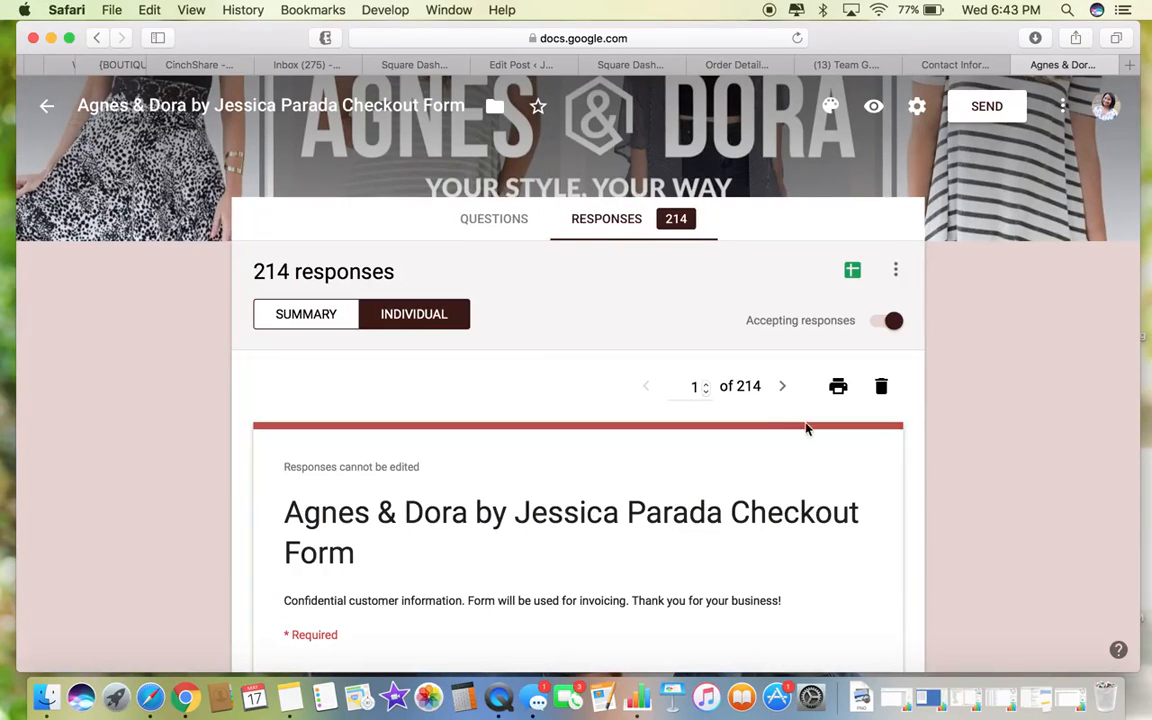
pyautogui.doubleClick(698, 386)
pyautogui.scroll(-10, 709, 470)
pyautogui.scroll(10, 709, 470)
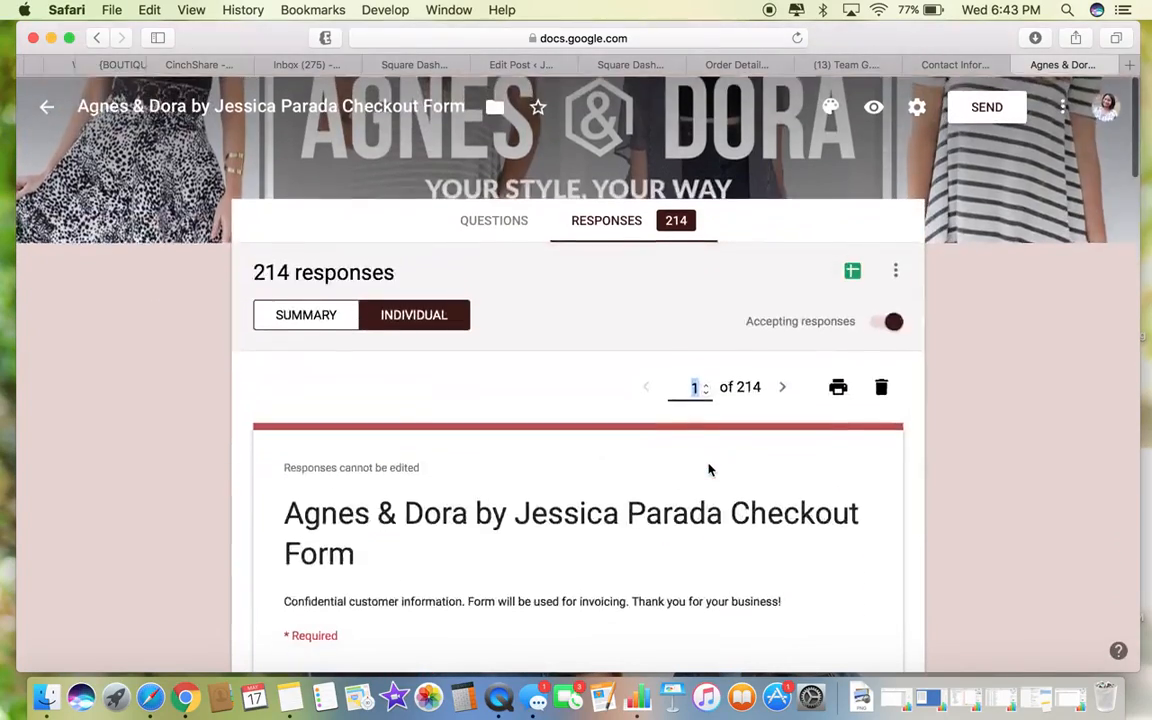
pyautogui.scroll(-5, 709, 470)
pyautogui.scroll(5, 710, 468)
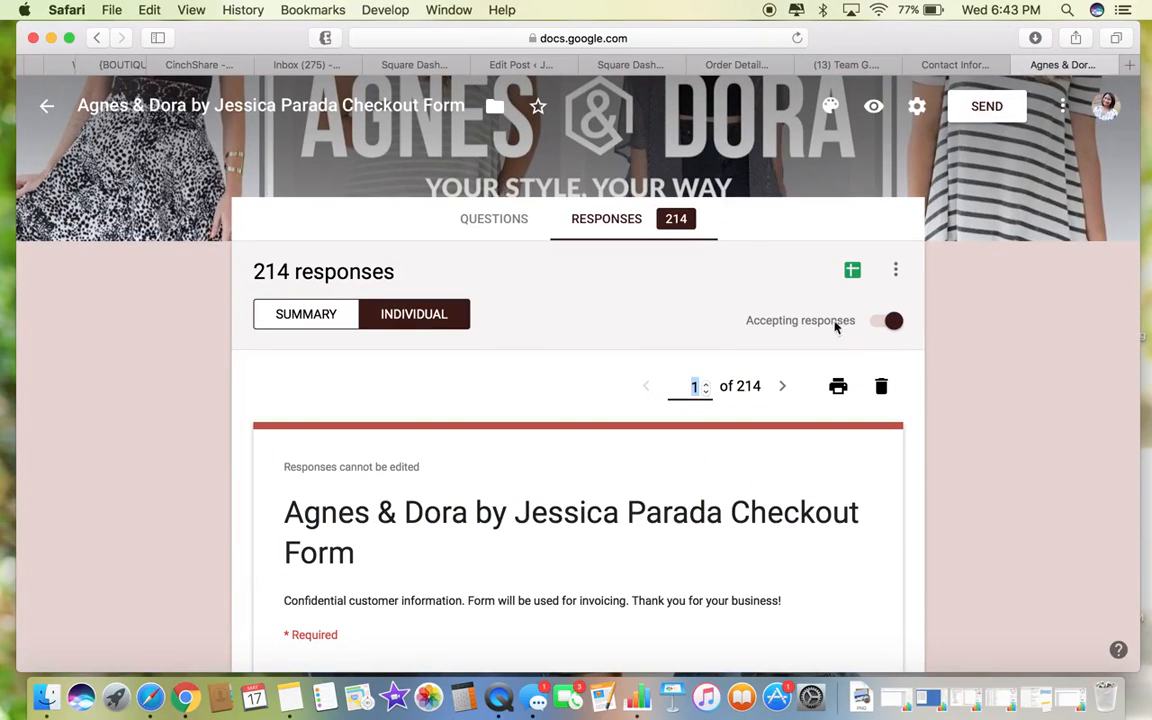
pyautogui.click(481, 224)
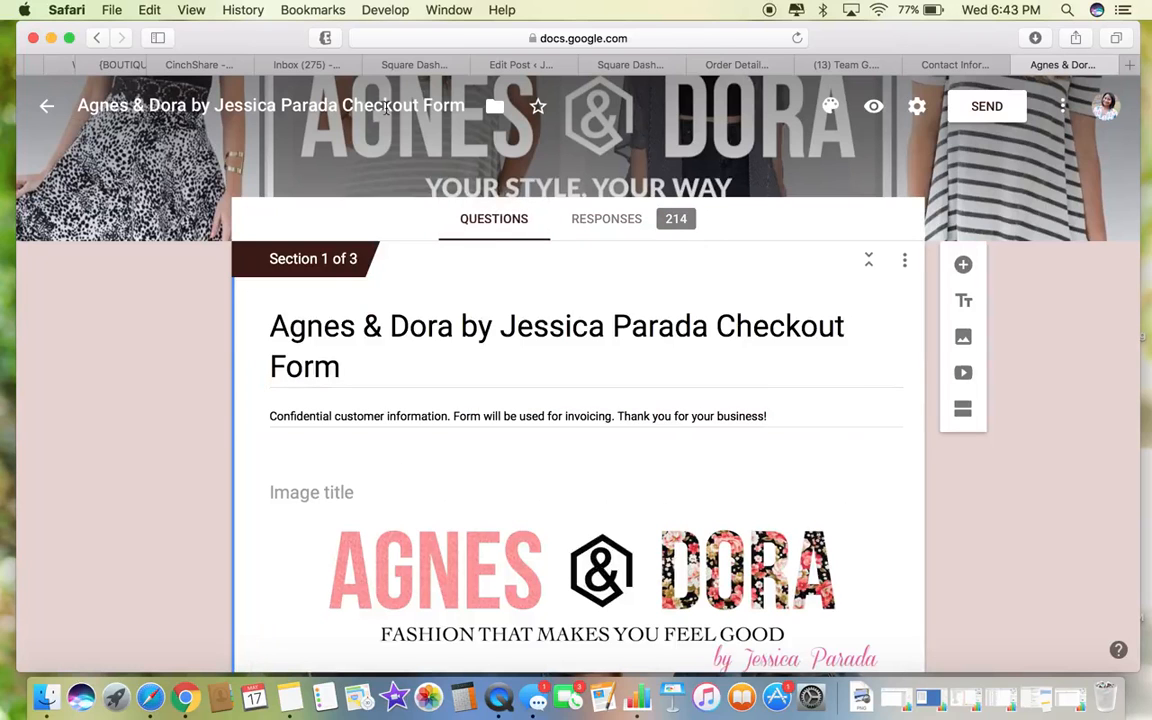
pyautogui.scroll(-2, 639, 504)
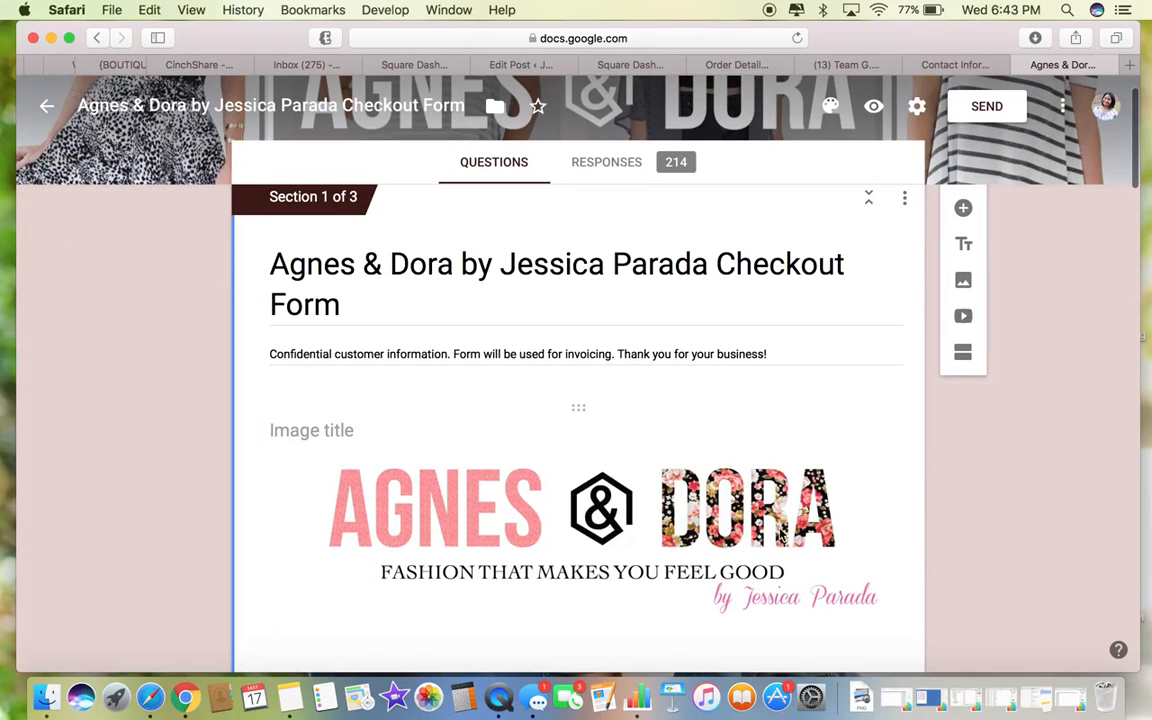
pyautogui.scroll(2, 860, 200)
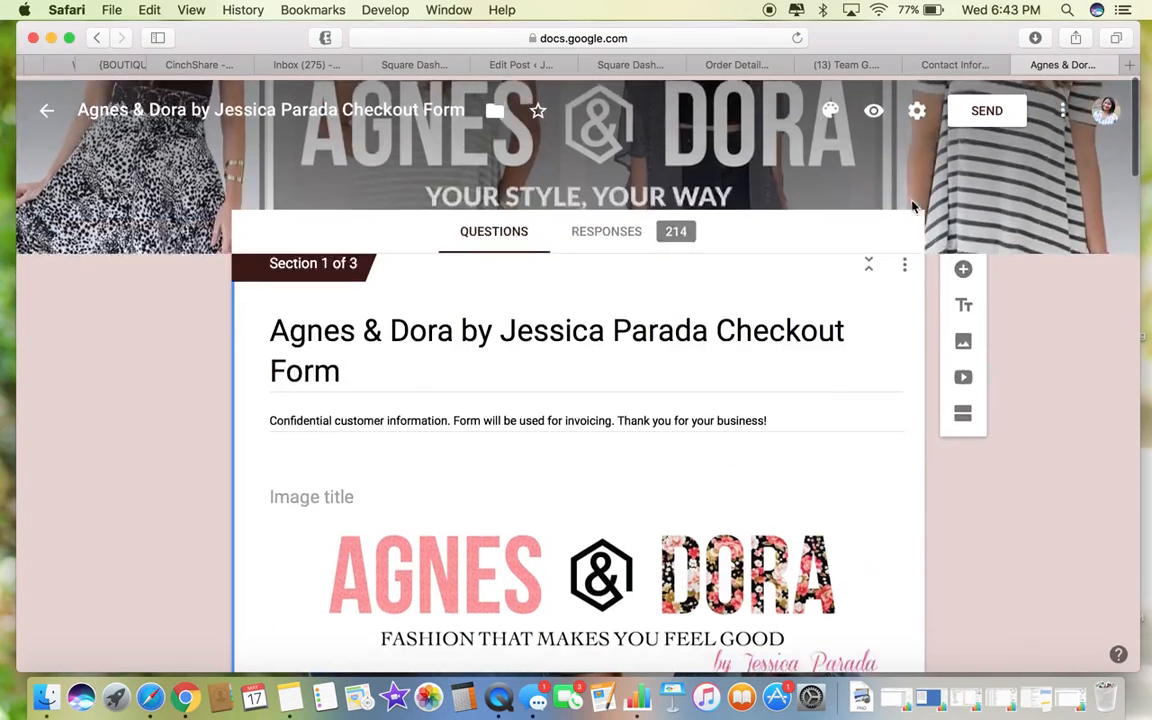
# In the new Contact Information form, upload the Banner Floral image from the computer as the custom header theme.
pyautogui.click(945, 64)
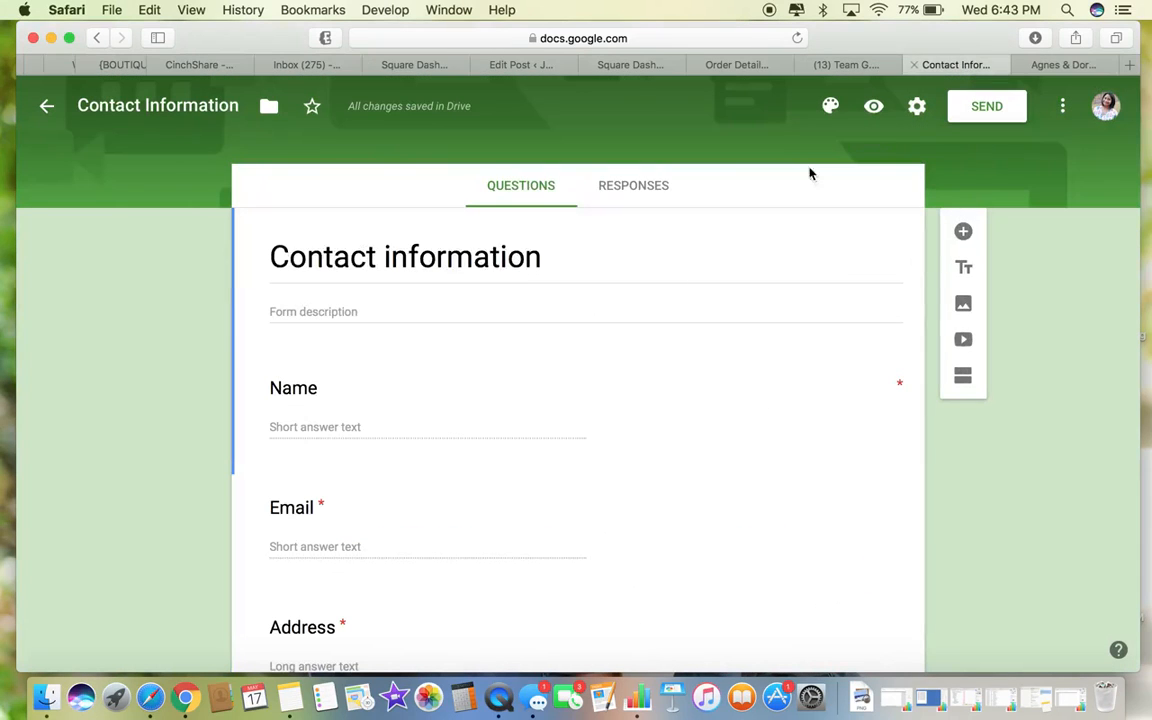
pyautogui.click(830, 106)
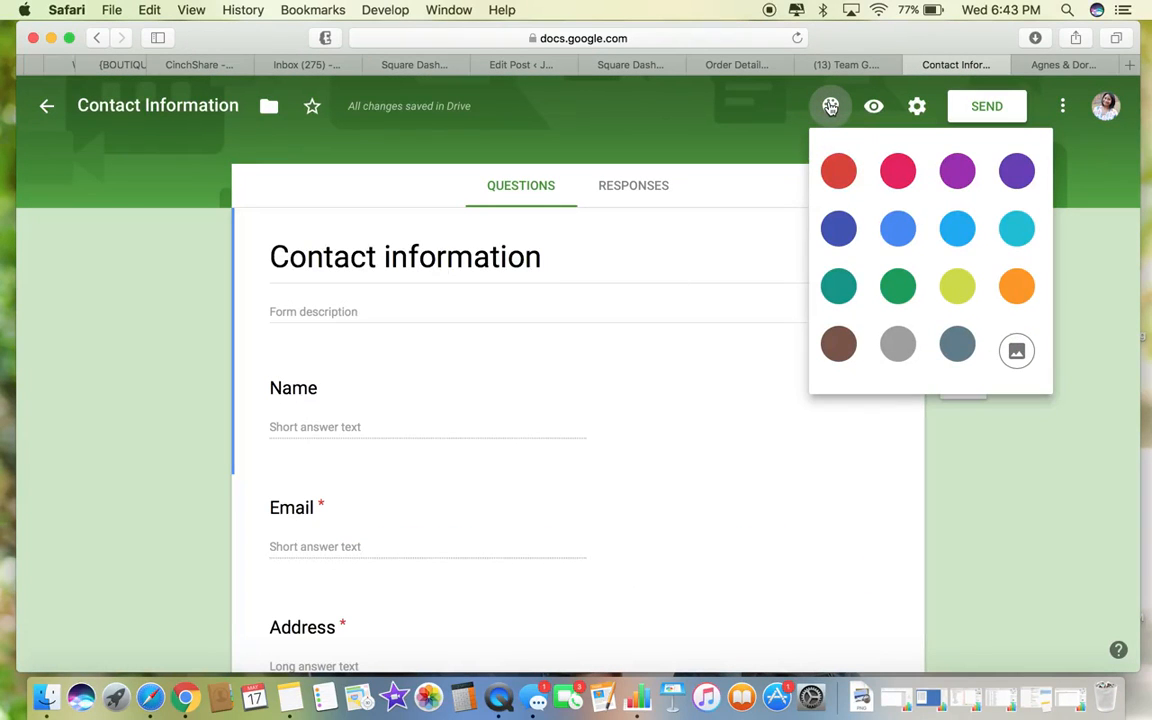
pyautogui.click(1016, 352)
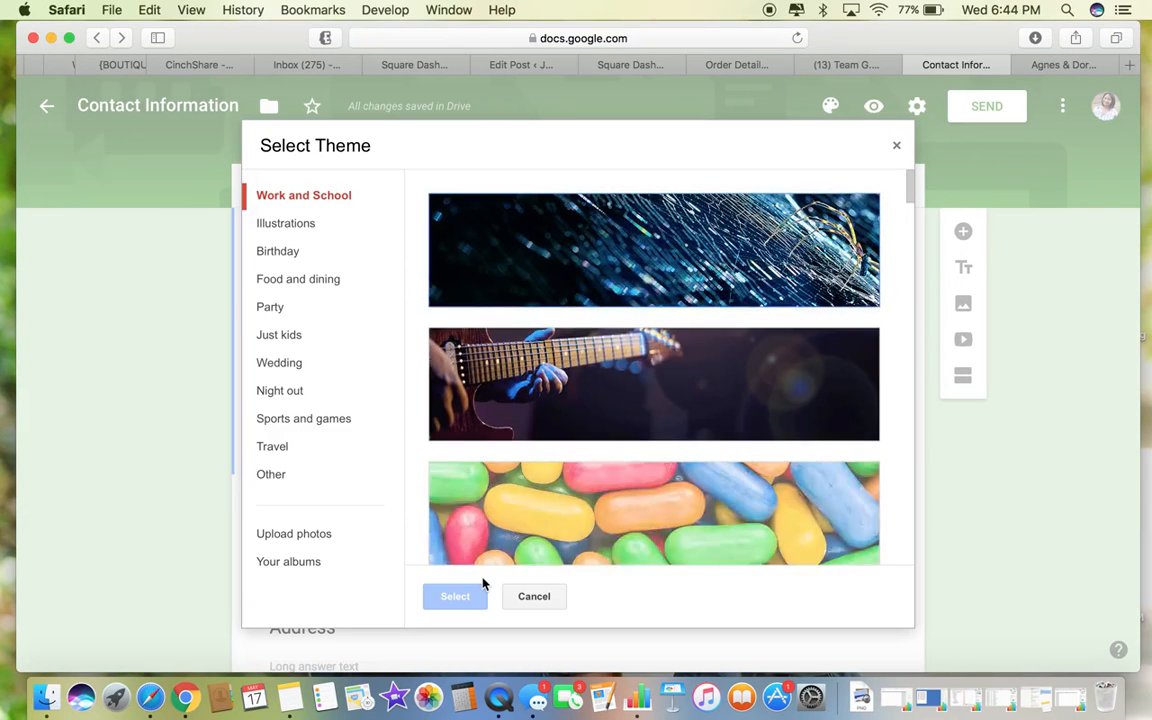
pyautogui.click(310, 540)
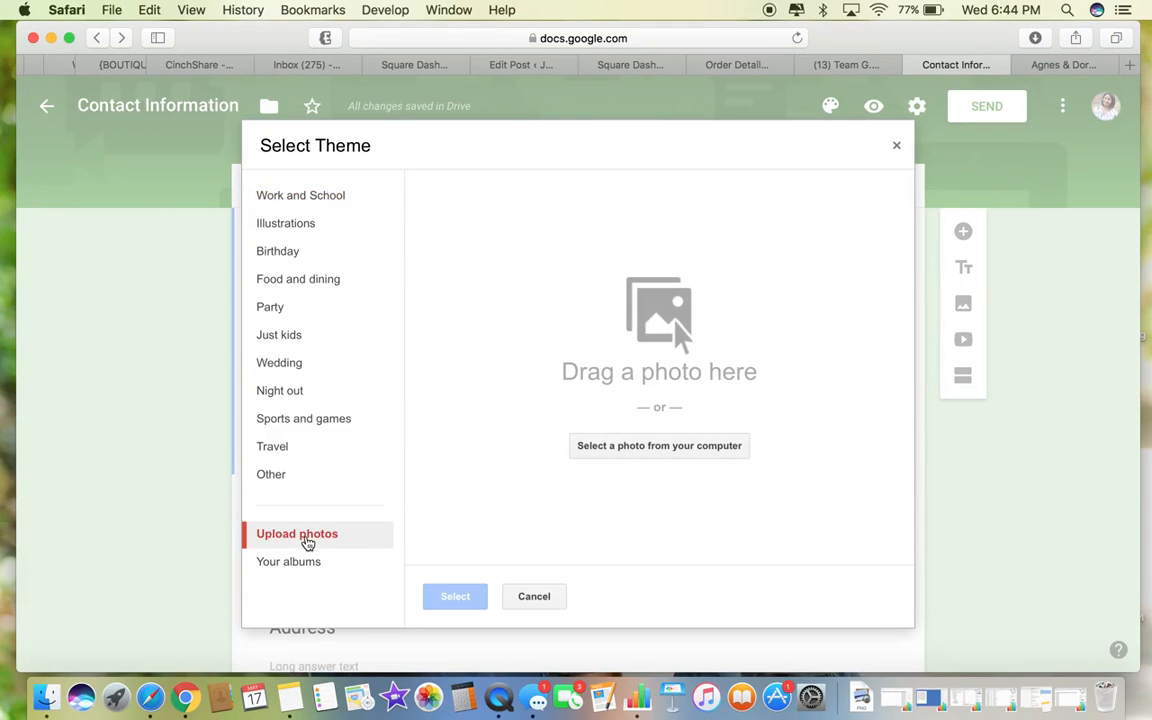
pyautogui.click(636, 457)
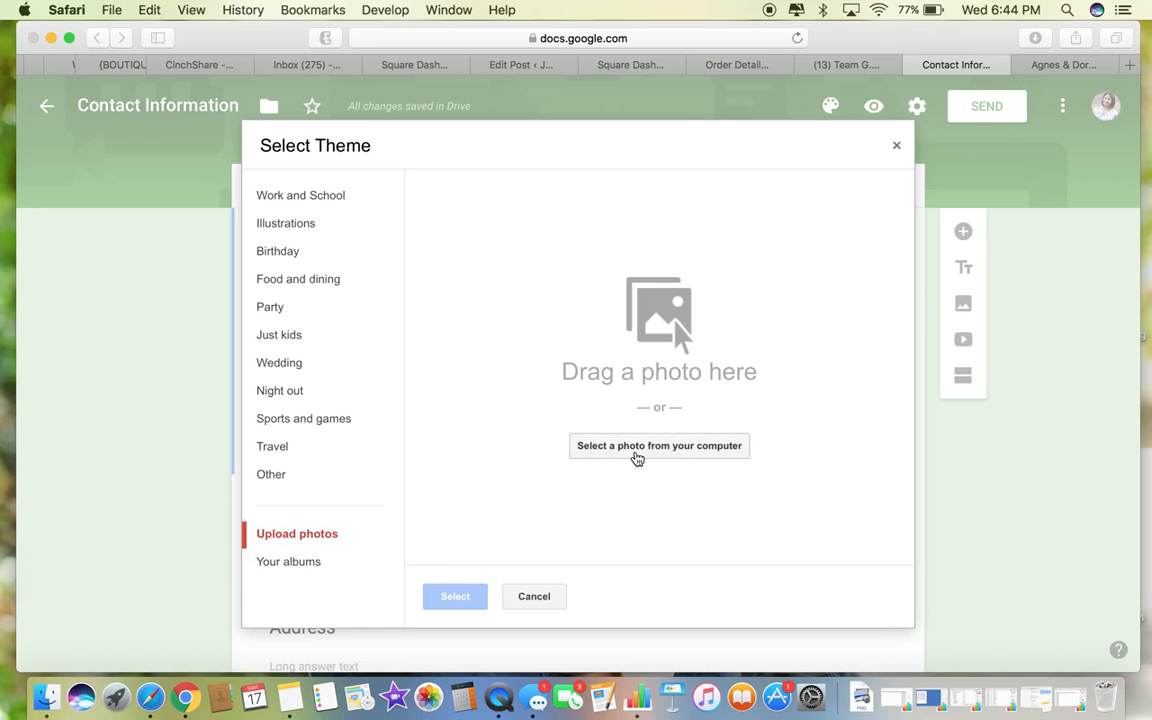
pyautogui.scroll(-10, 643, 260)
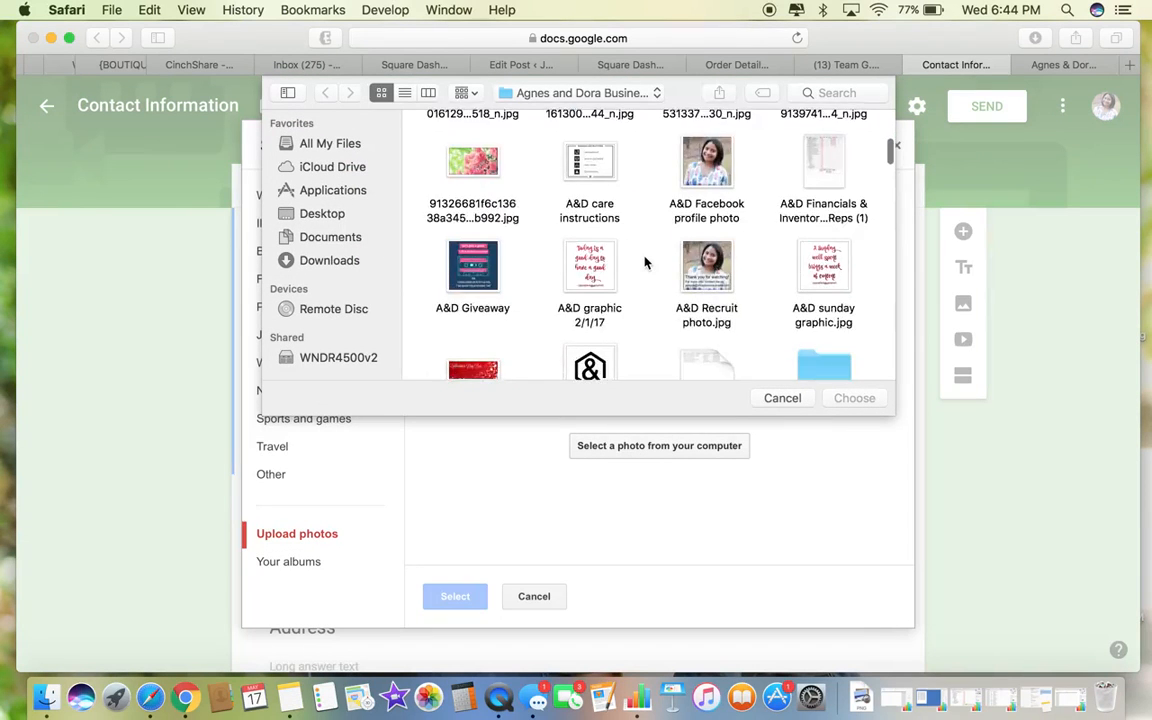
pyautogui.scroll(-10, 644, 262)
pyautogui.scroll(8, 644, 262)
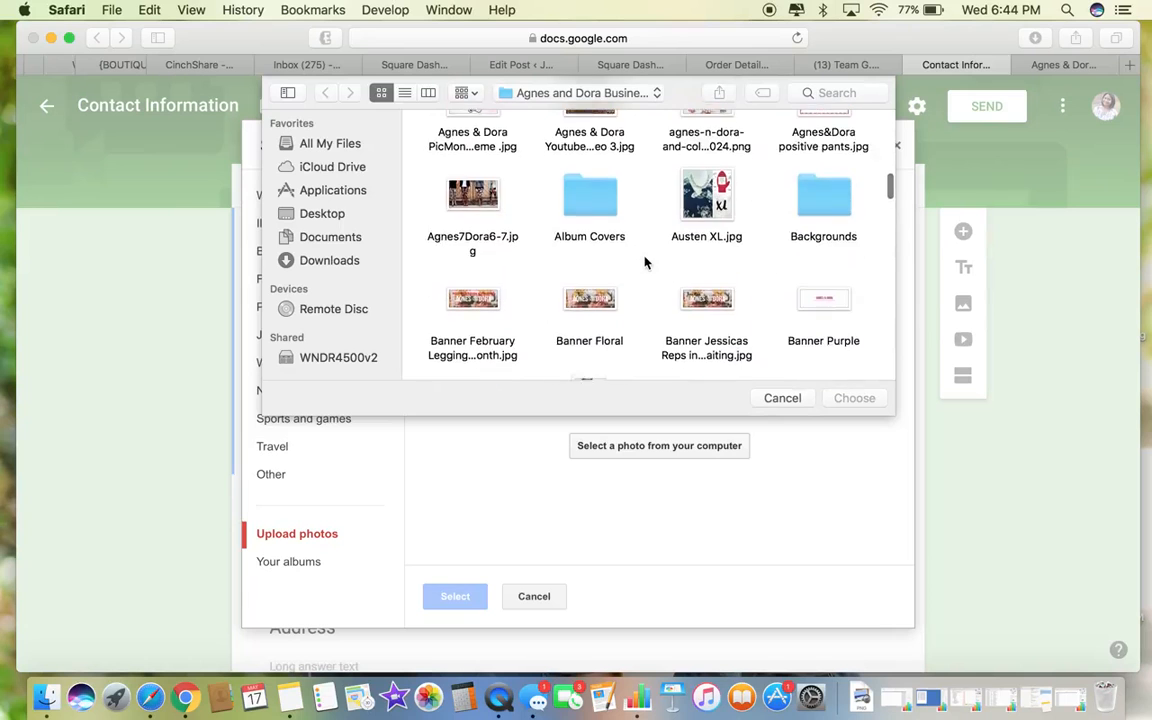
pyautogui.doubleClick(589, 375)
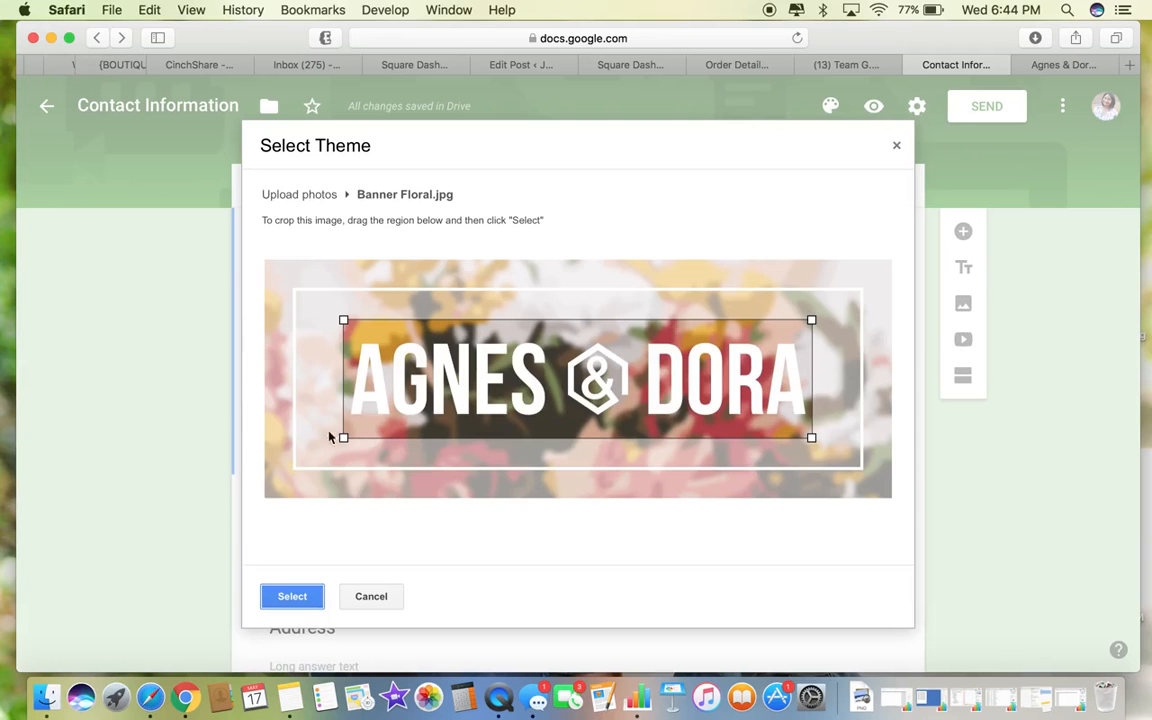
# Widen the crop region to cover nearly the full width of the floral banner and apply it as the theme.
pyautogui.moveTo(343, 438); pyautogui.dragTo(231, 429)
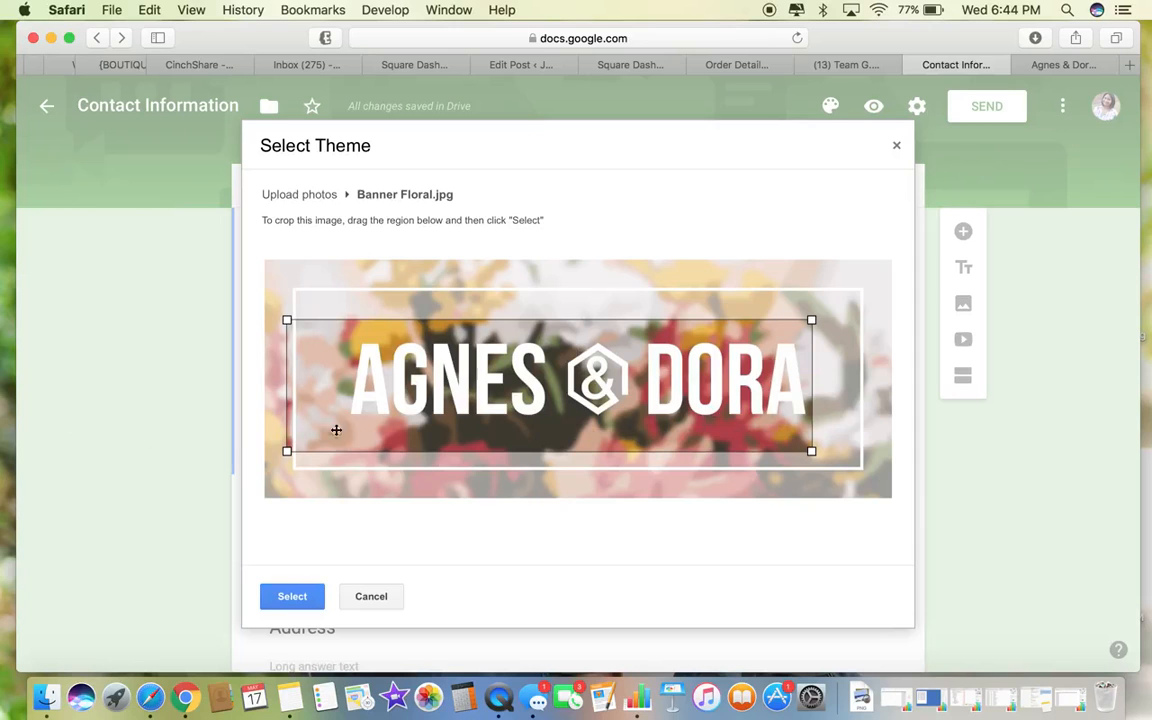
pyautogui.moveTo(812, 453); pyautogui.dragTo(968, 454)
pyautogui.click(945, 499)
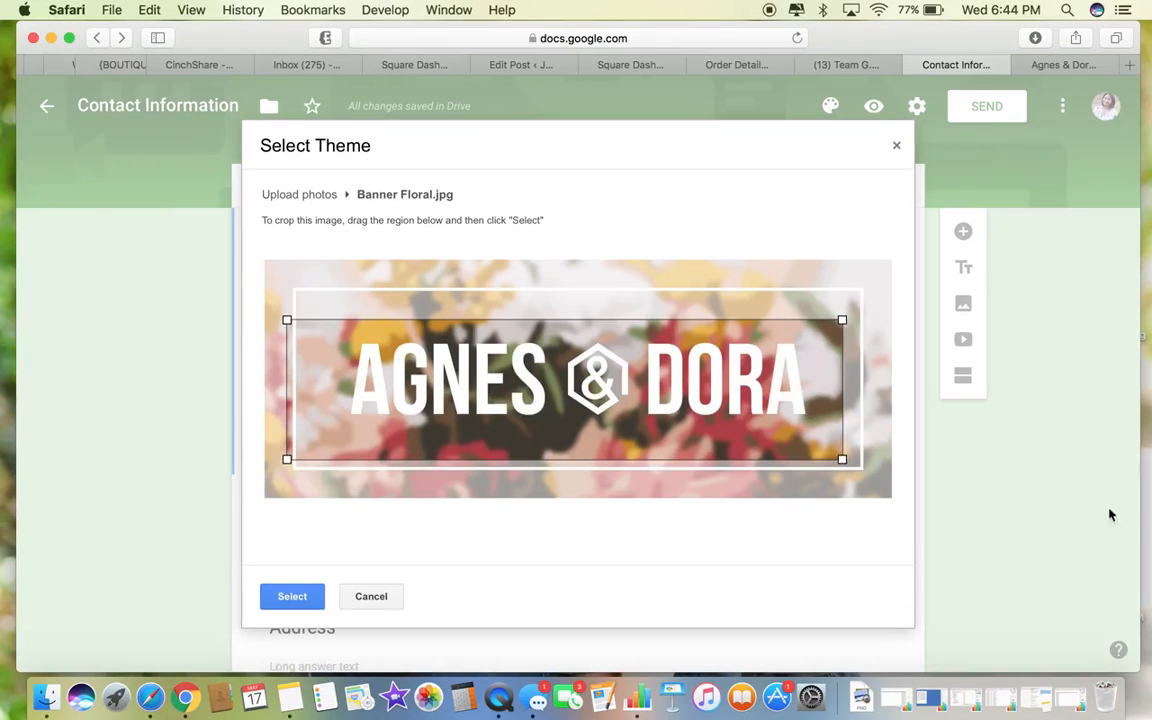
pyautogui.moveTo(1110, 515); pyautogui.dragTo(1118, 563)
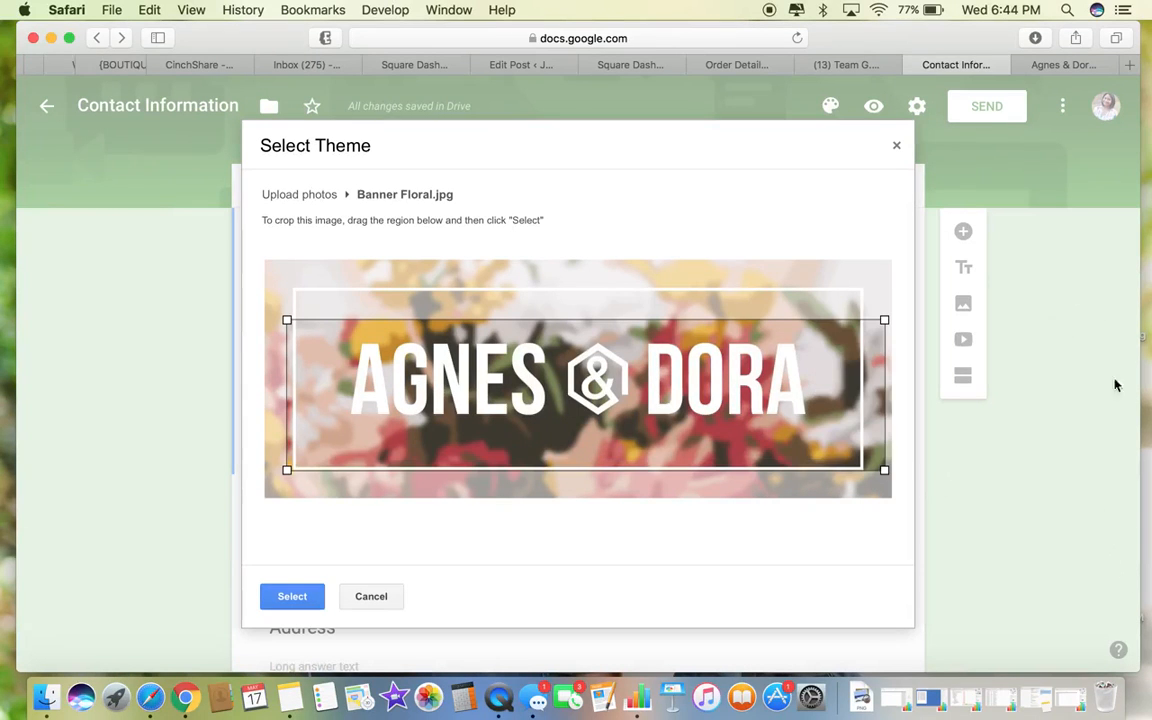
pyautogui.moveTo(1116, 385); pyautogui.dragTo(1028, 473)
pyautogui.moveTo(942, 478); pyautogui.dragTo(897, 458)
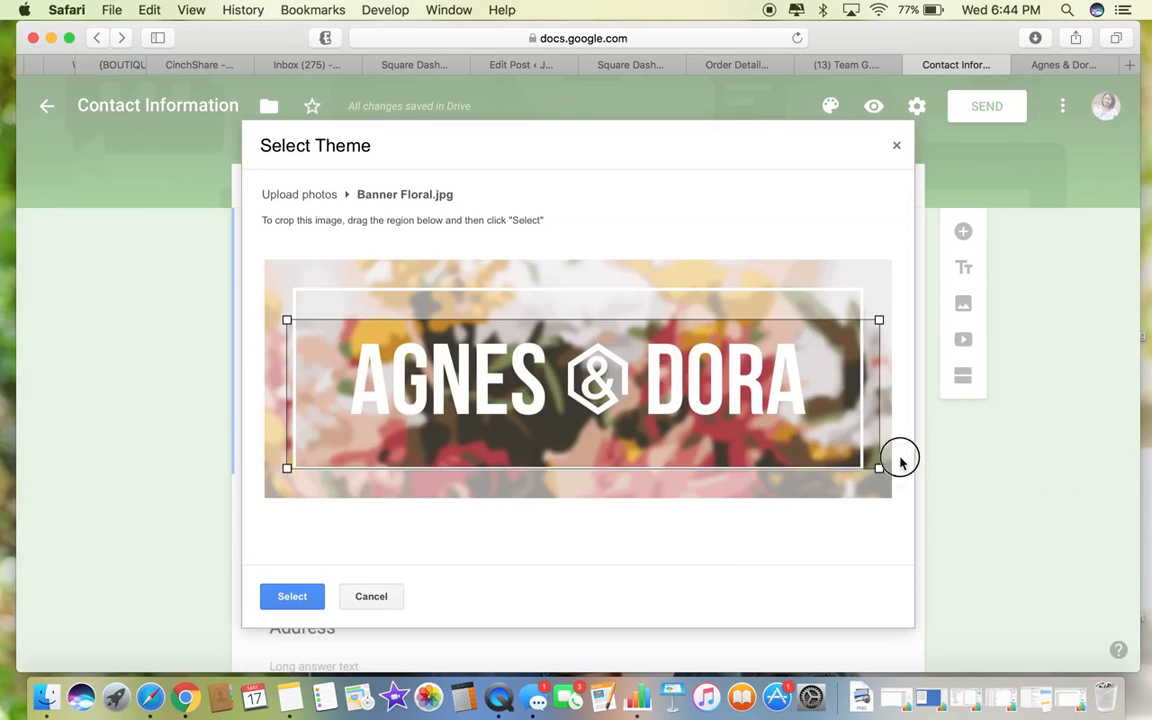
pyautogui.click(293, 594)
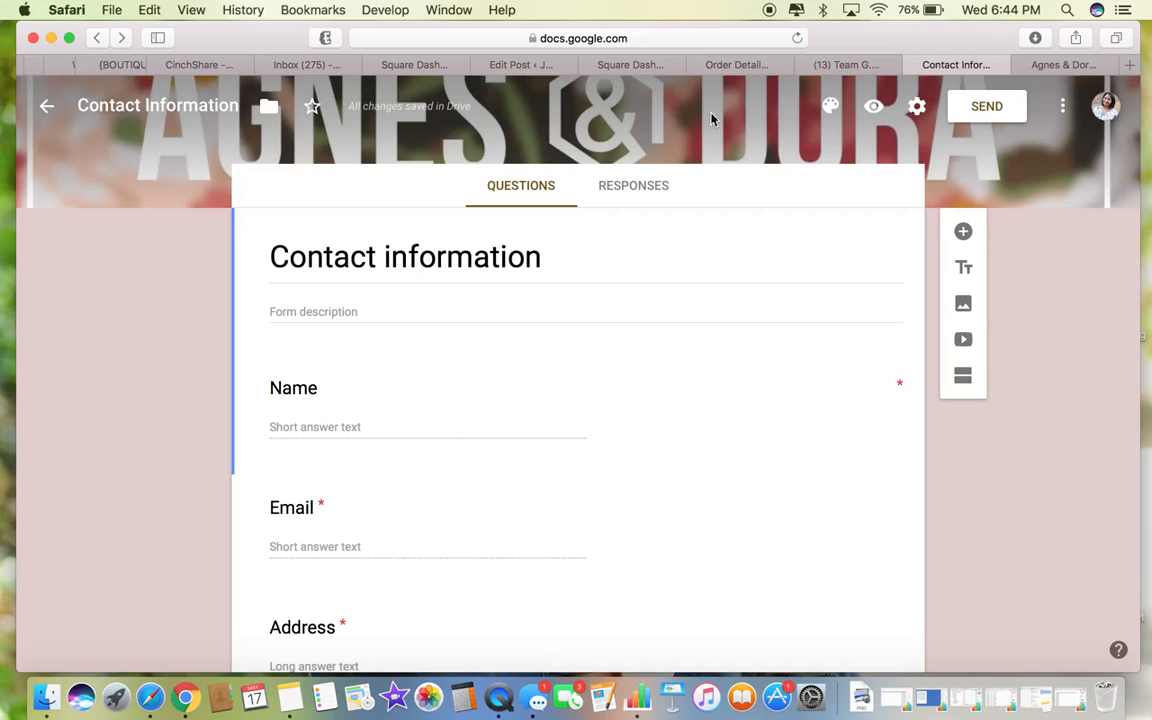
# Replace the Contact Information form's title with "Agnes & Dora by" followed by the seller's short first name.
pyautogui.click(1062, 66)
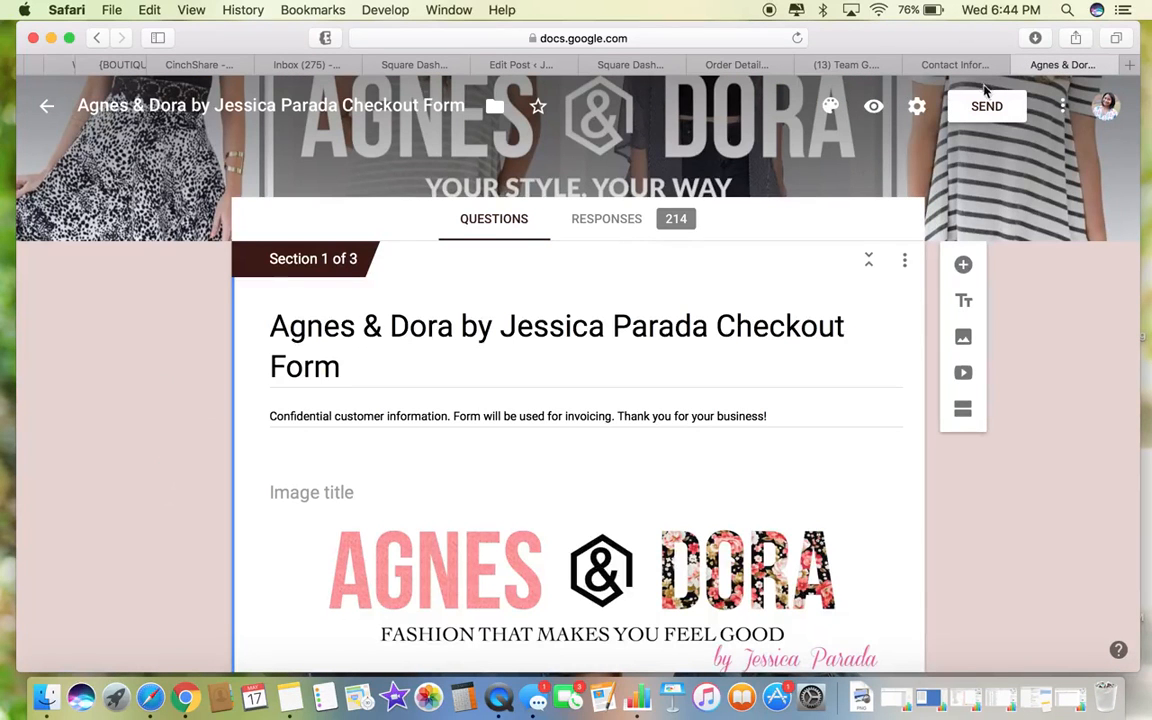
pyautogui.click(960, 66)
pyautogui.click(1055, 70)
pyautogui.click(975, 66)
pyautogui.tripleClick(456, 260)
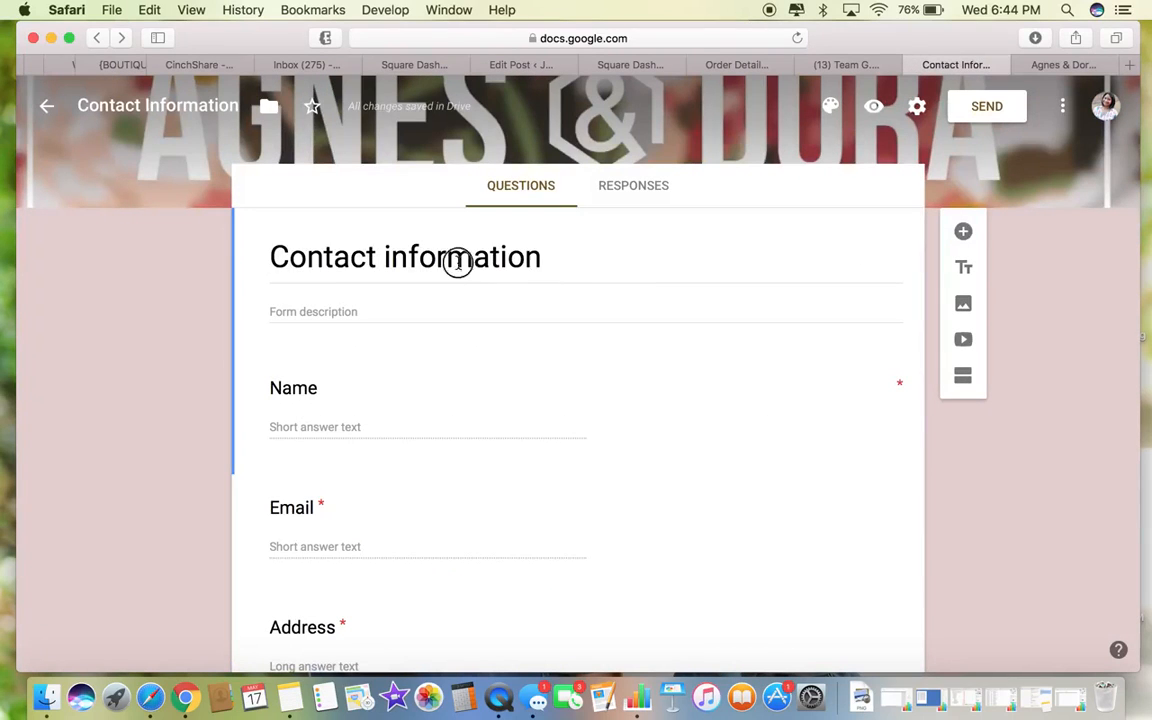
pyautogui.write('Agnes ')
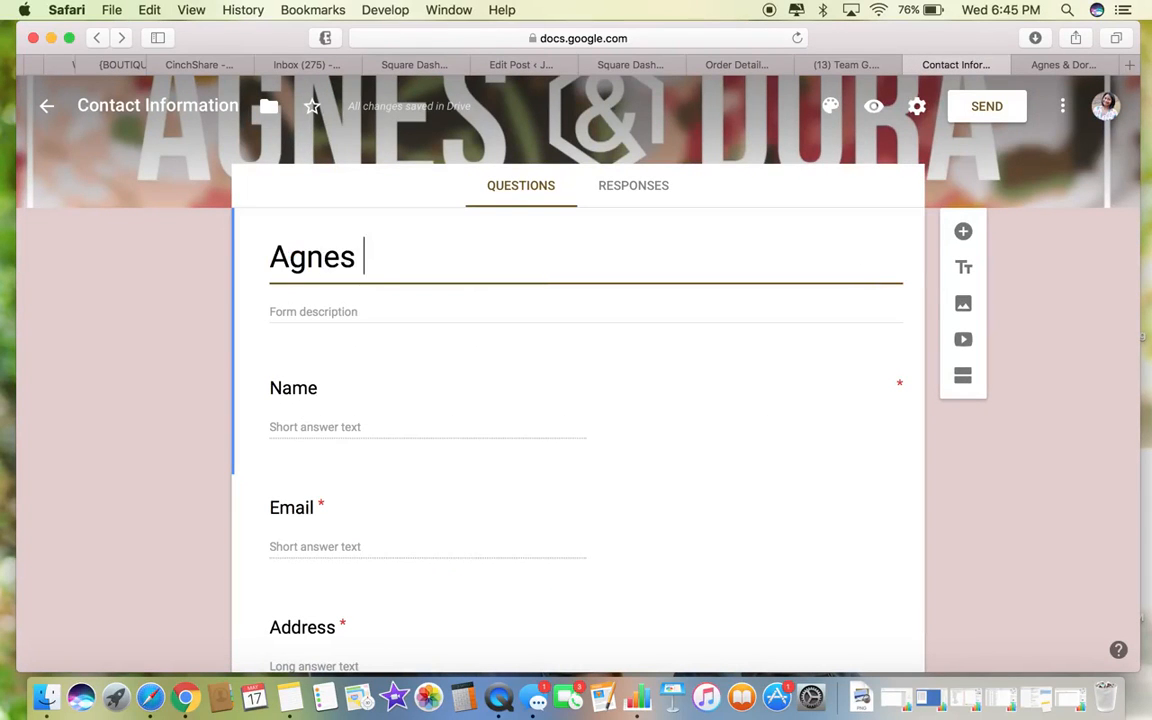
pyautogui.write('& Dora by Jess')
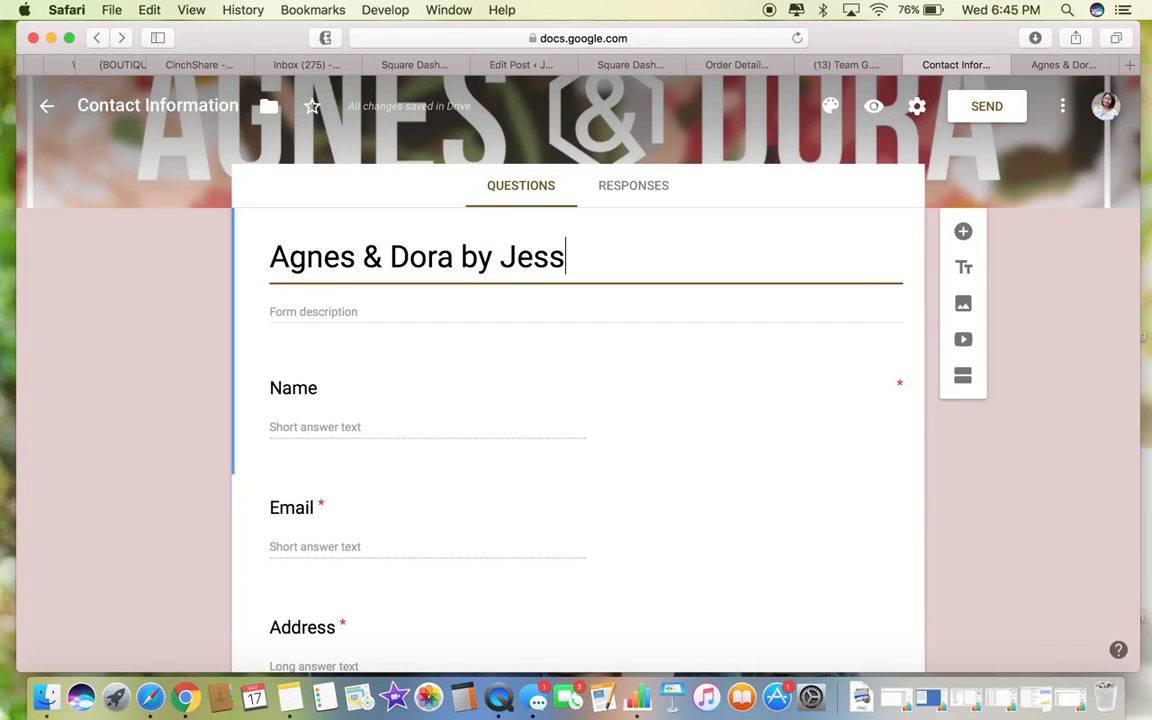
# Copy the checkout form's description, "Confidential customer information. Form will be used for invoicing. Thank you for your business!", into the new form's description.
pyautogui.click(369, 312)
pyautogui.click(1055, 66)
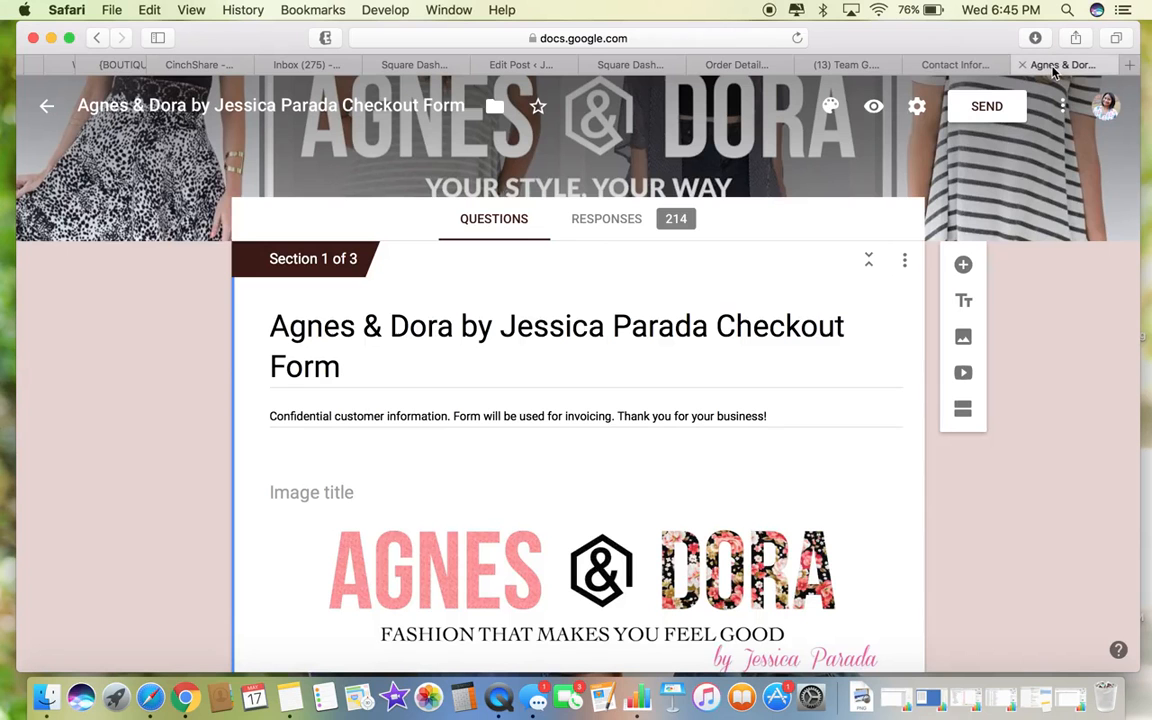
pyautogui.moveTo(801, 416); pyautogui.dragTo(258, 413)
pyautogui.press('super+c')
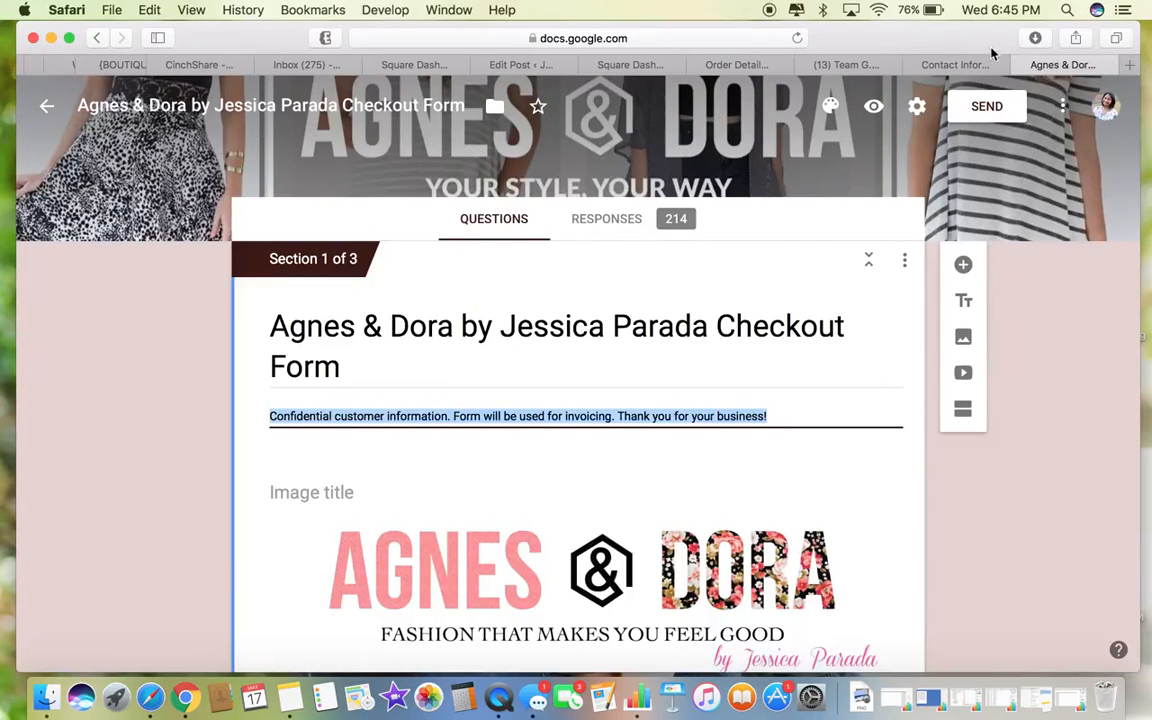
pyautogui.click(962, 66)
pyautogui.press('super+v')
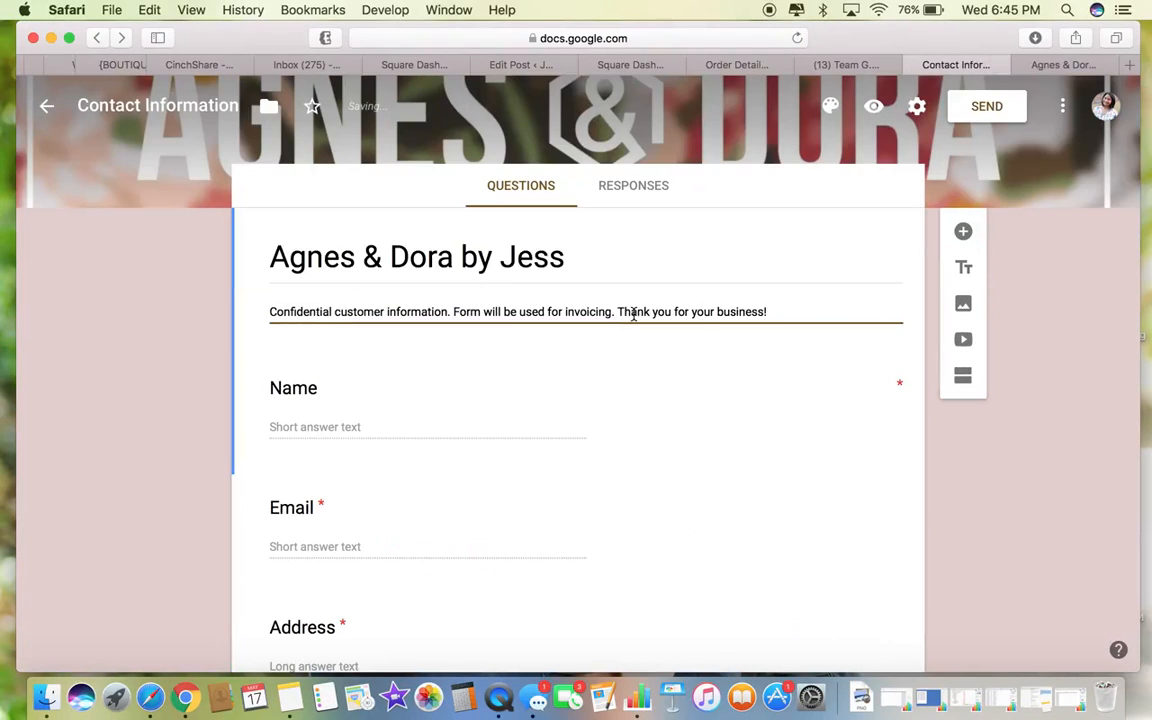
# Check which item follows the description in the existing checkout form, and return to the new Contact Information form.
pyautogui.click(1065, 64)
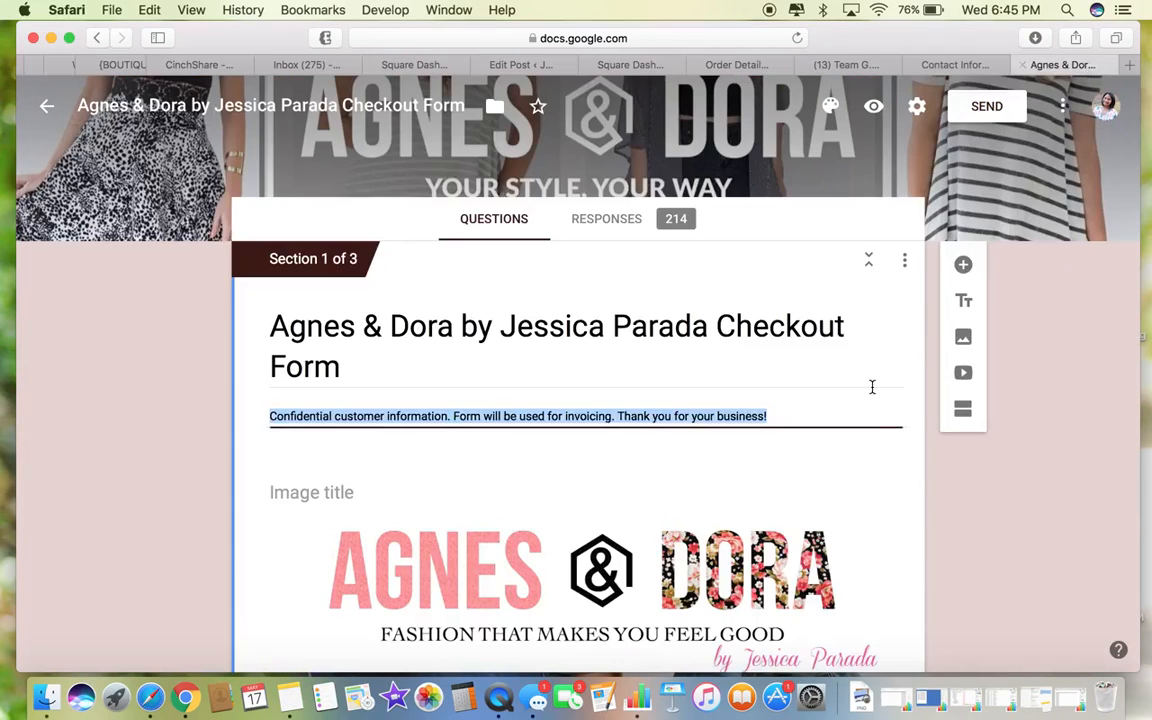
pyautogui.scroll(-4, 872, 387)
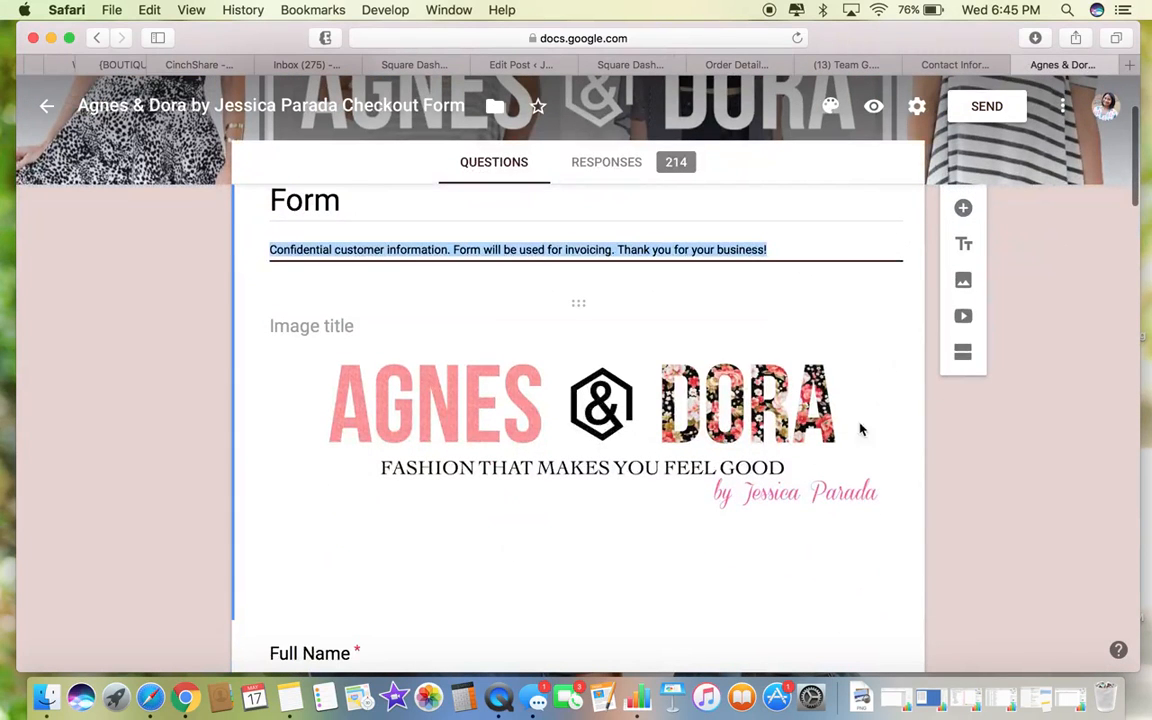
pyautogui.click(970, 66)
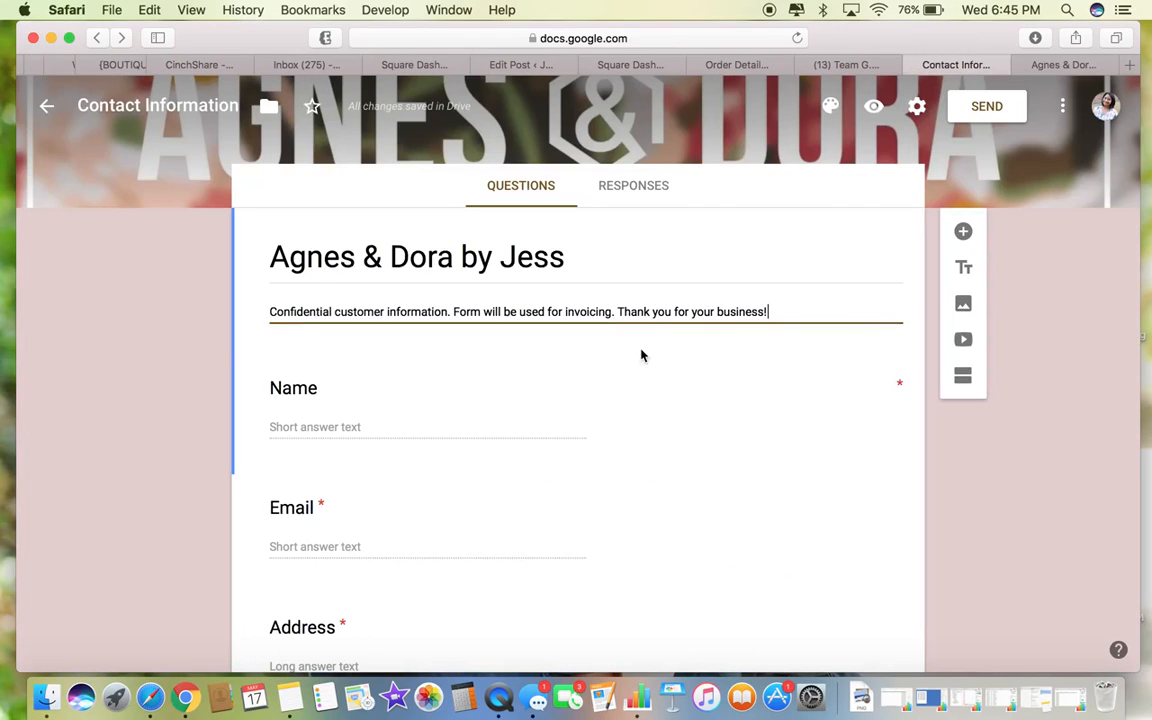
pyautogui.click(963, 305)
pyautogui.click(970, 146)
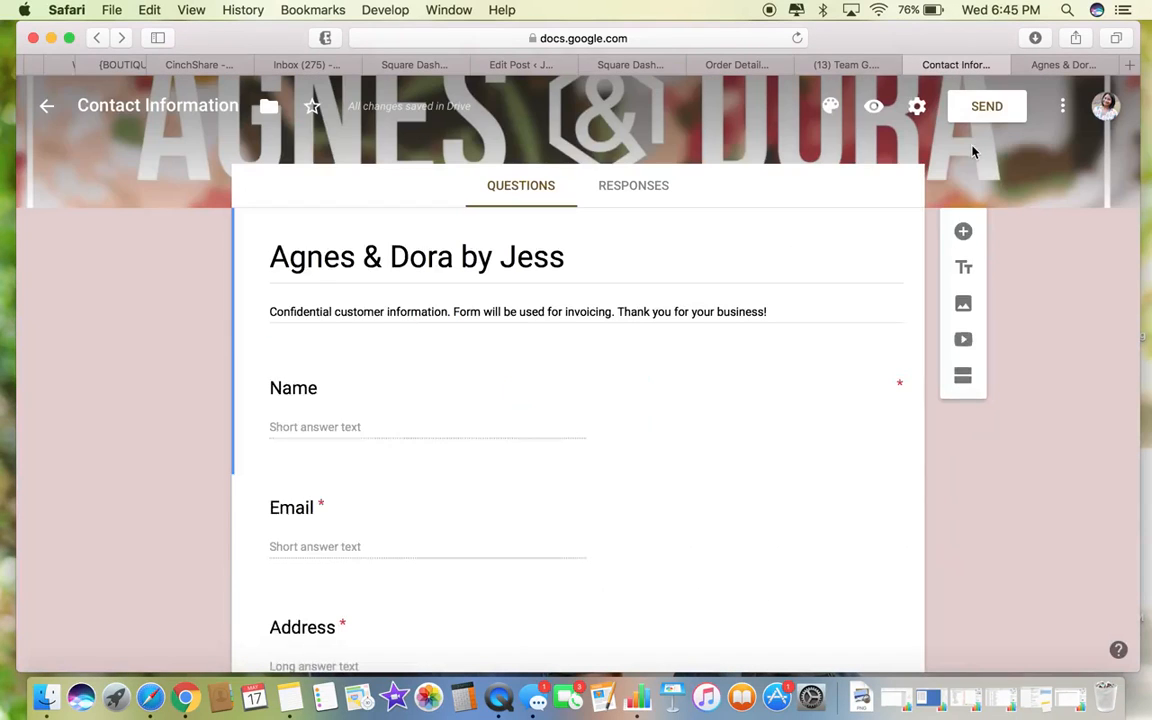
pyautogui.click(669, 380)
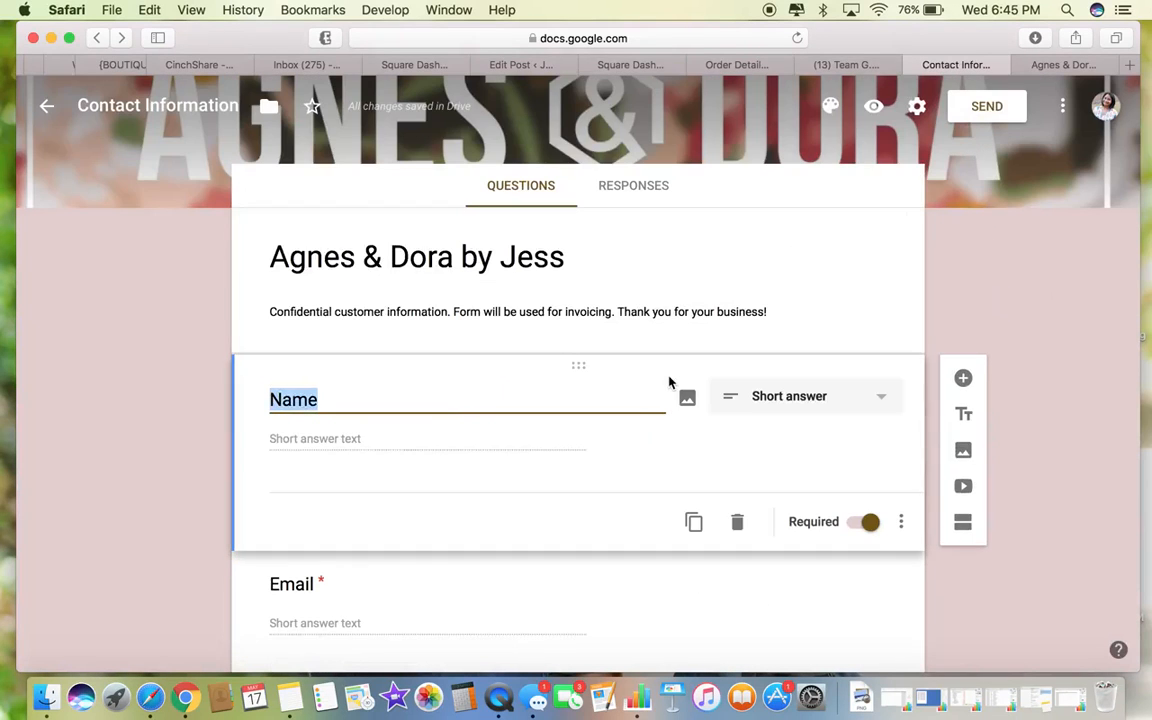
pyautogui.click(812, 342)
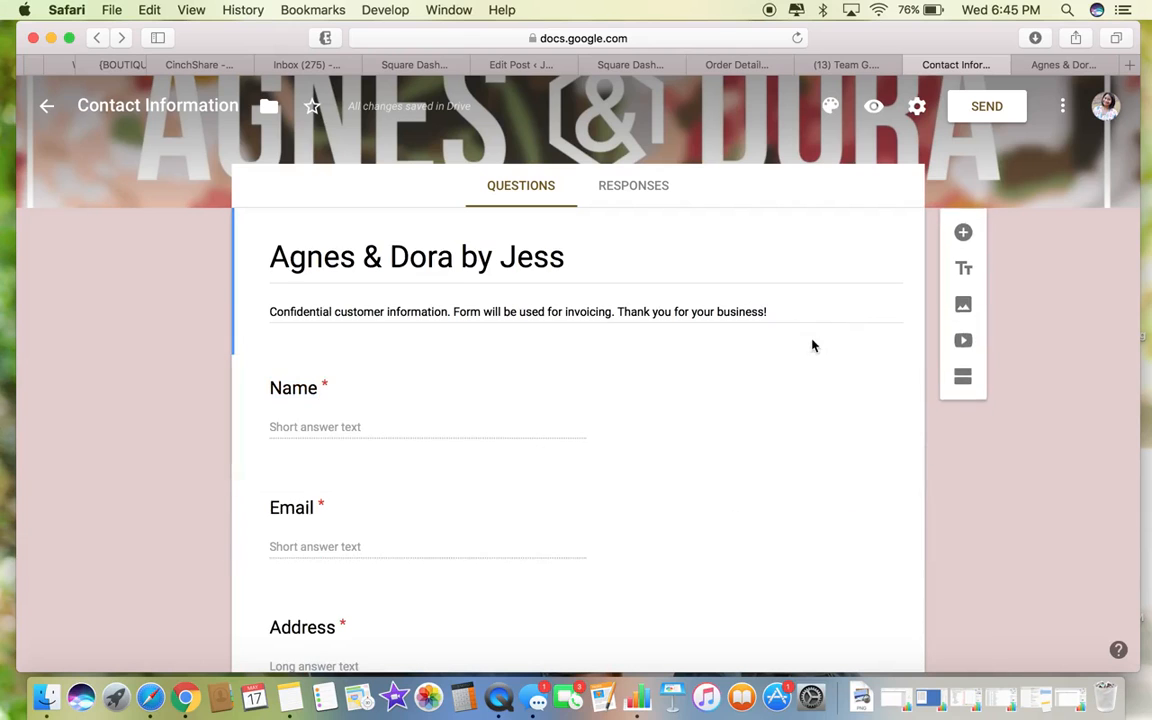
# Insert the Banner Floral image from the computer between the form's description and the Name question.
pyautogui.click(963, 303)
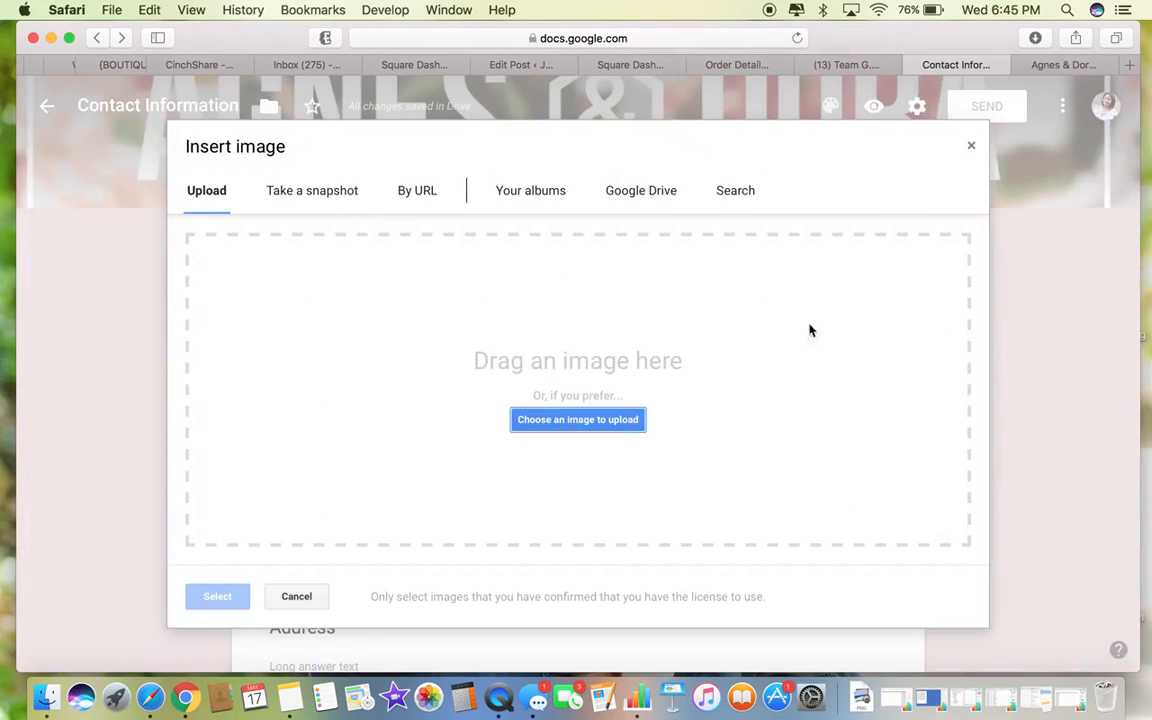
pyautogui.click(561, 421)
pyautogui.scroll(-15, 560, 238)
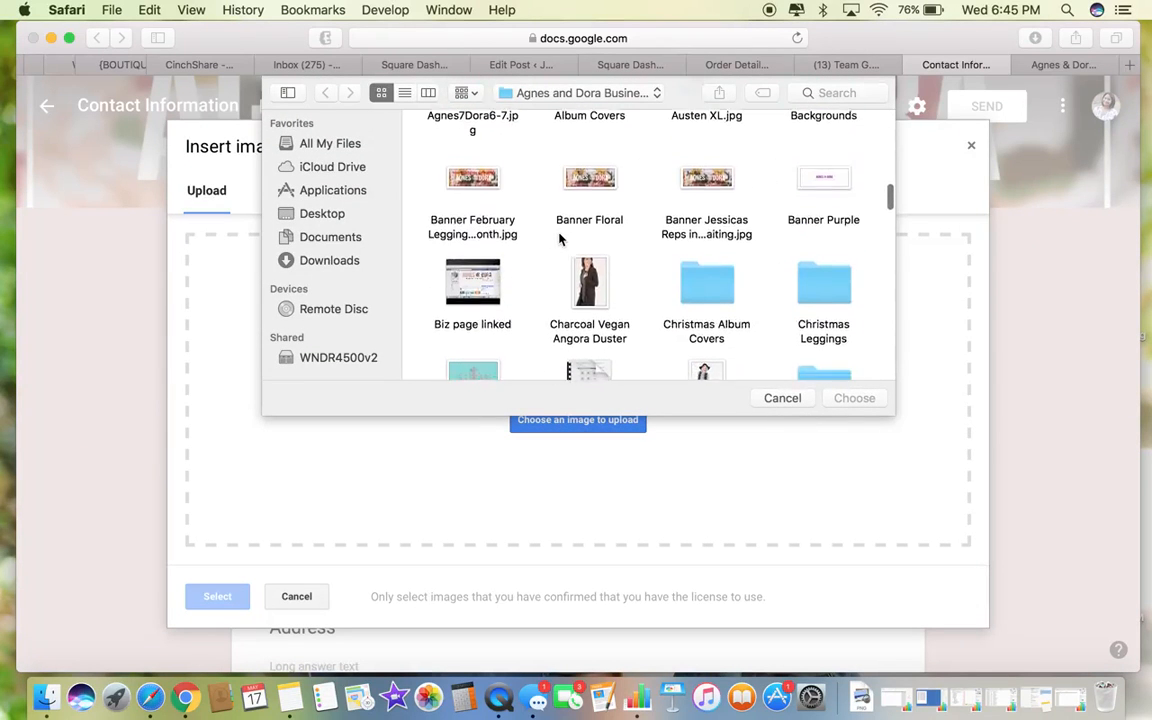
pyautogui.scroll(-3, 560, 238)
pyautogui.scroll(8, 560, 238)
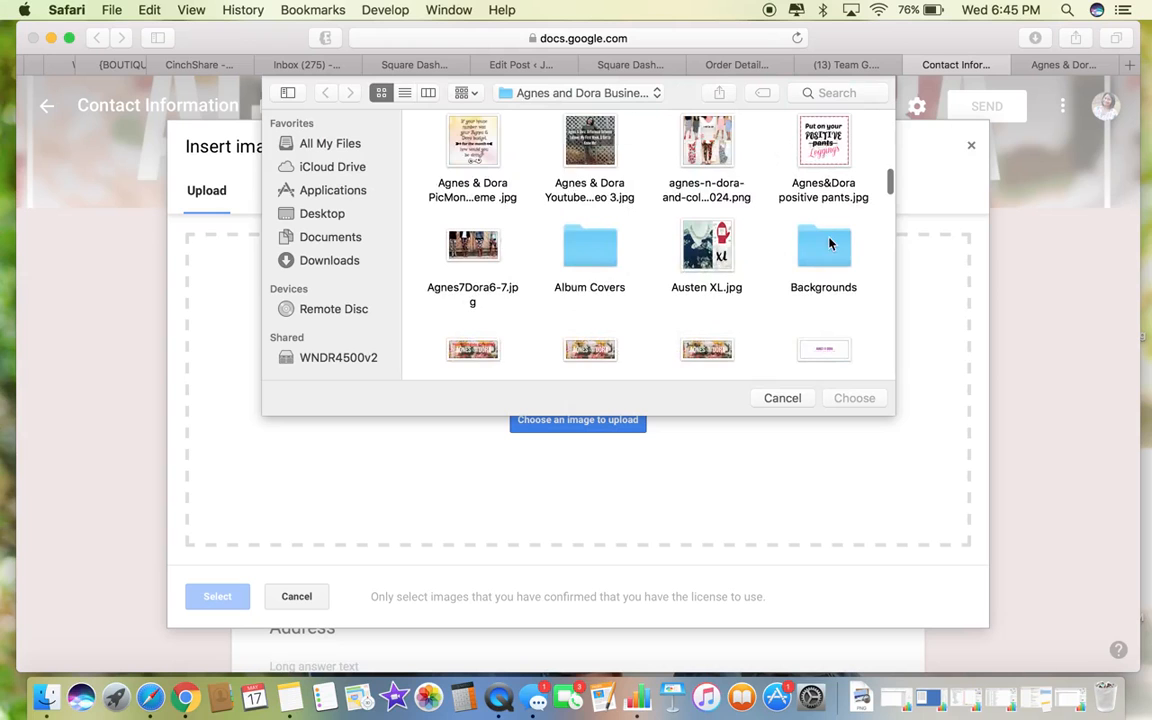
pyautogui.scroll(-5, 829, 244)
pyautogui.scroll(2, 829, 249)
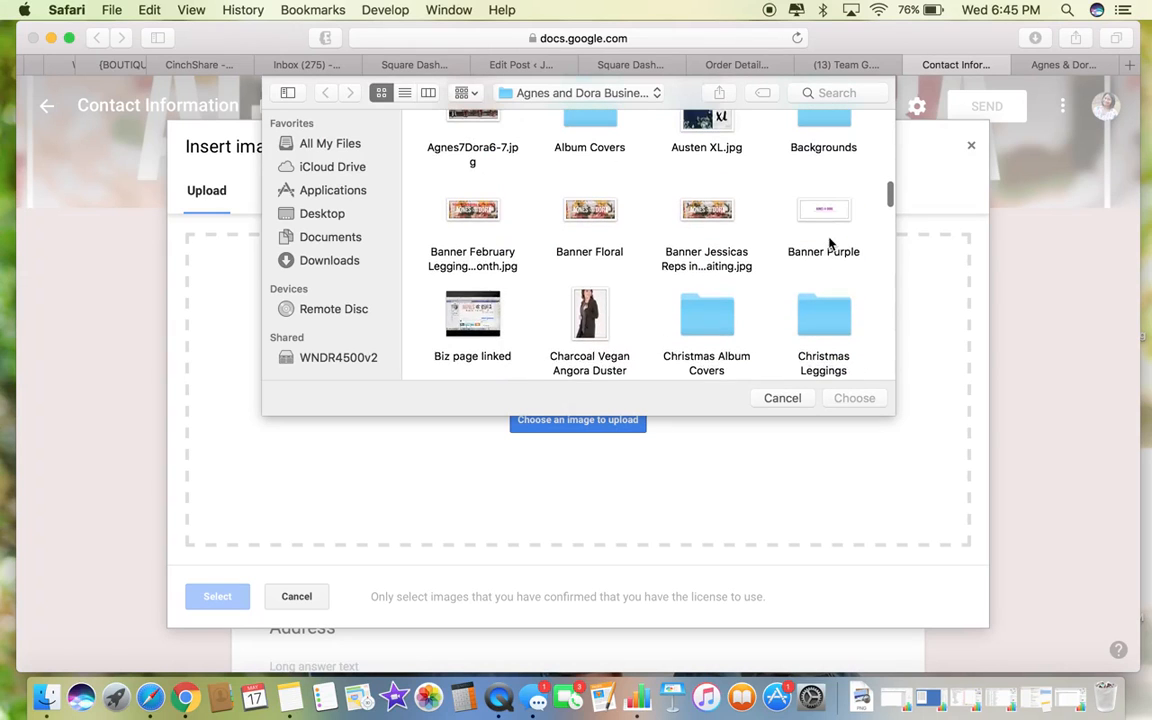
pyautogui.doubleClick(589, 212)
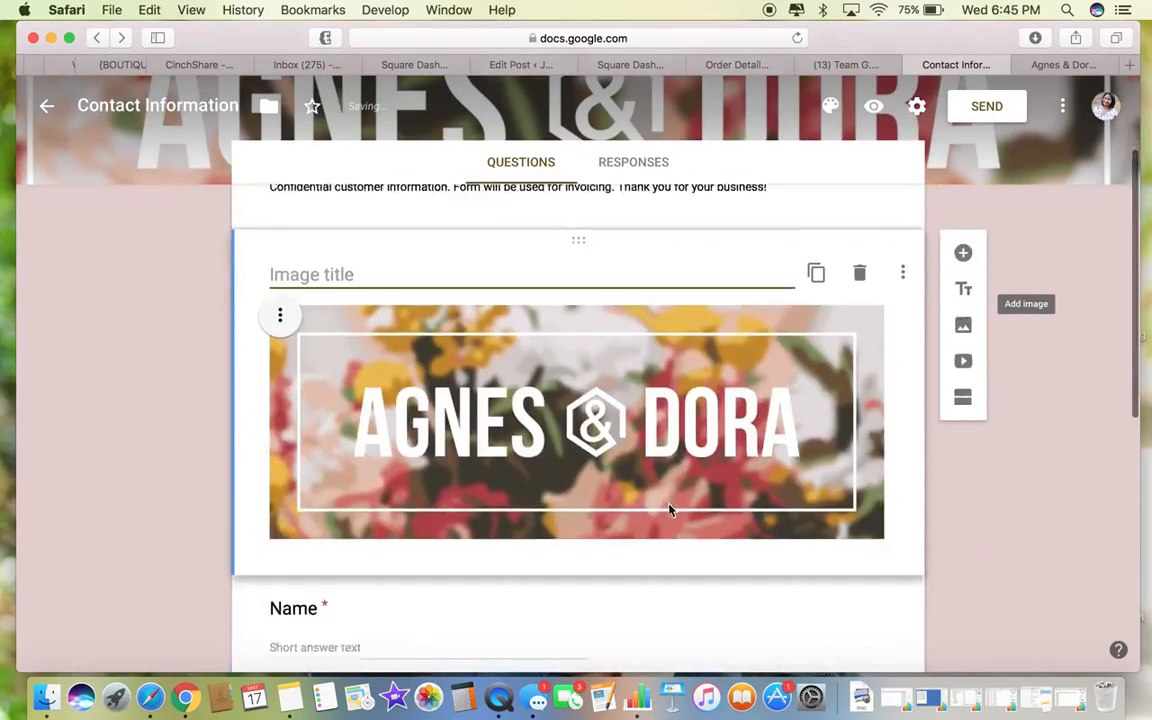
pyautogui.scroll(-2, 670, 510)
pyautogui.scroll(5, 670, 510)
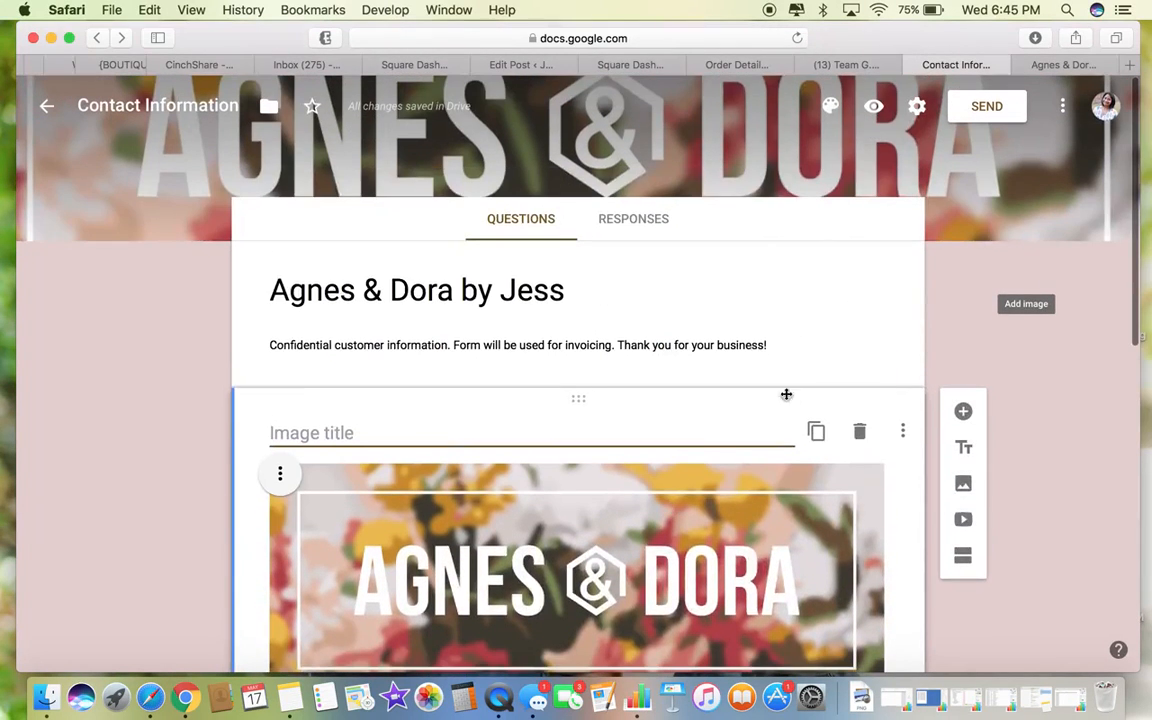
pyautogui.click(870, 340)
pyautogui.scroll(-1, 930, 502)
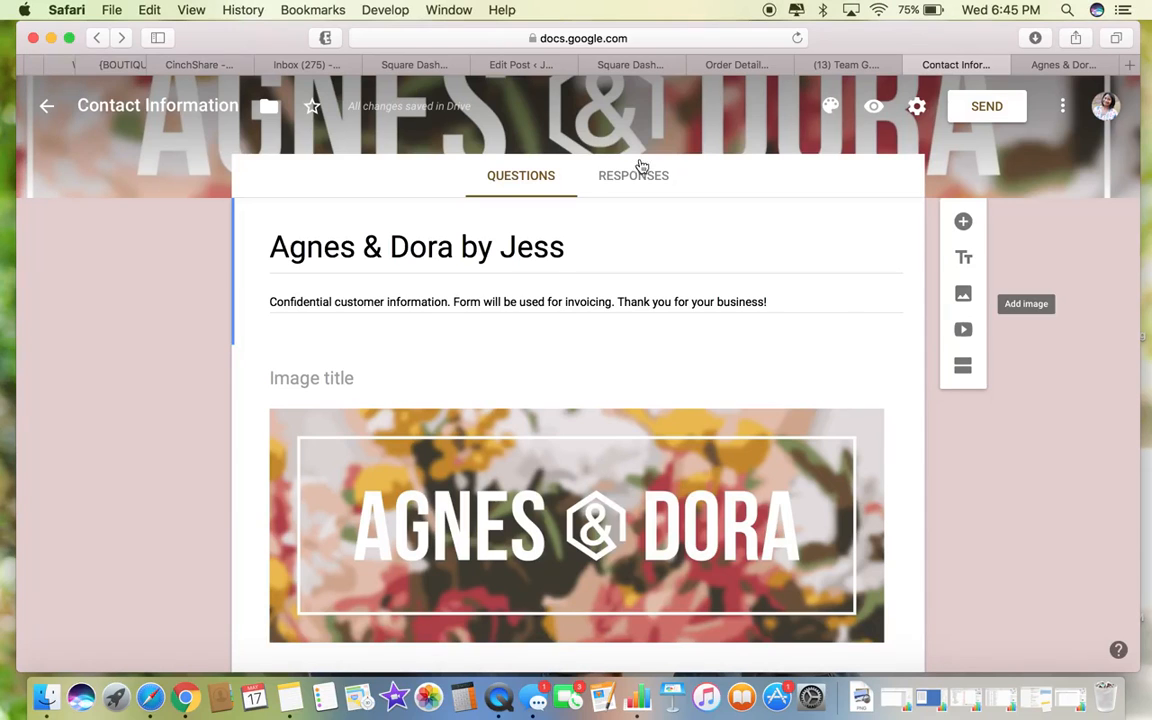
# Try the Required switch on the Name question.
pyautogui.scroll(-5, 770, 225)
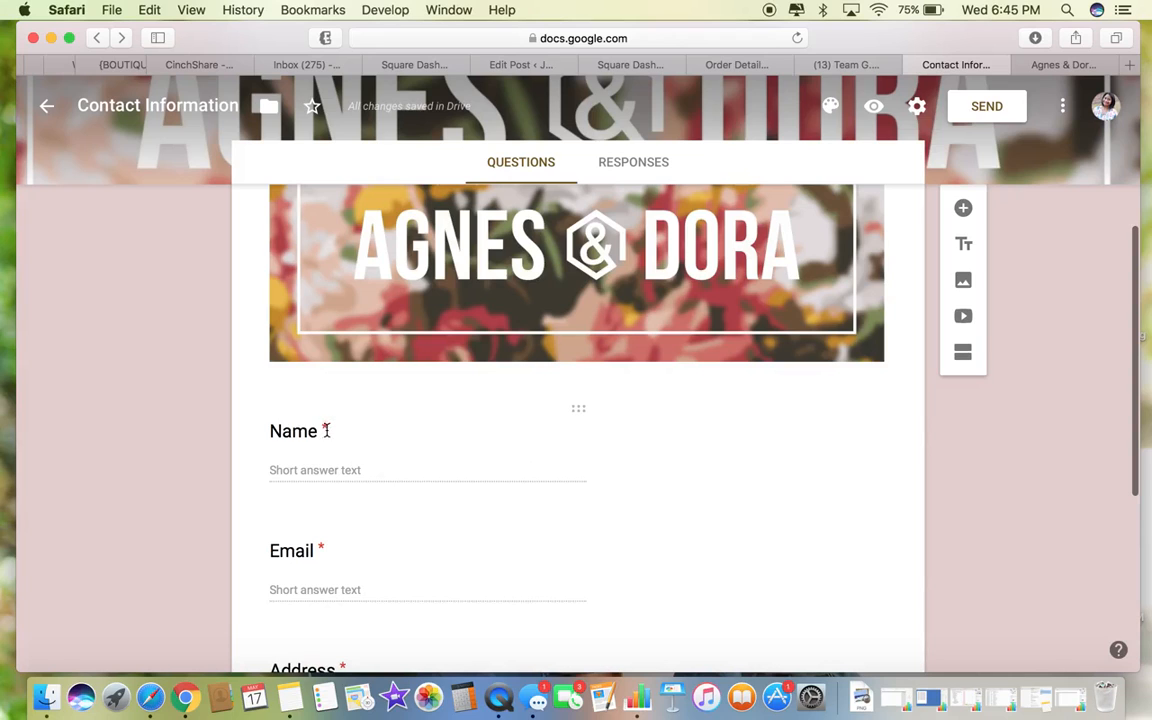
pyautogui.click(751, 468)
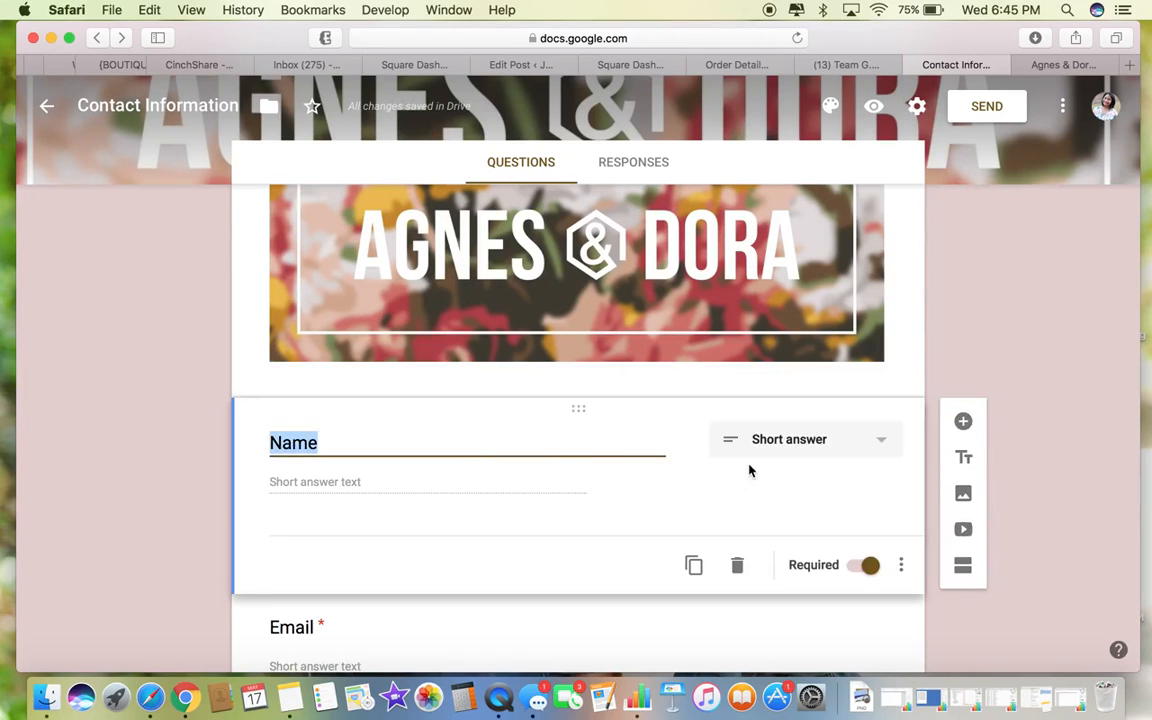
pyautogui.click(870, 568)
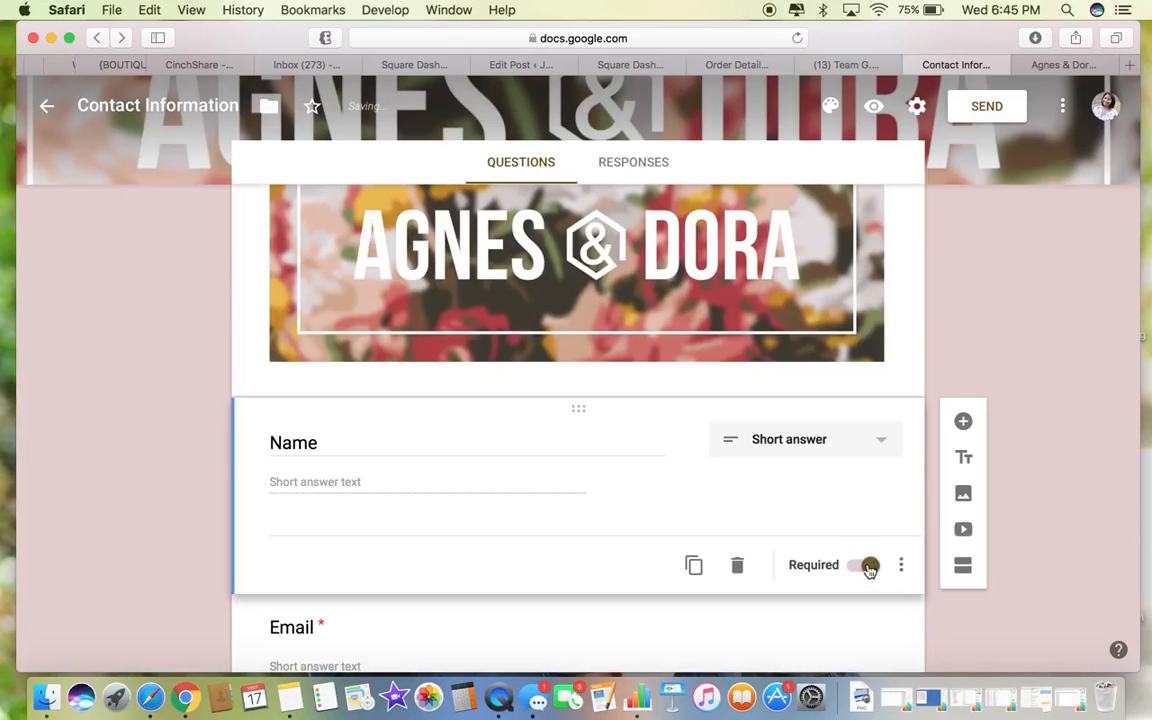
# Review the existing checkout form's contact questions and its Shipping Address section as a model for the new form.
pyautogui.click(1060, 62)
pyautogui.scroll(-5, 746, 424)
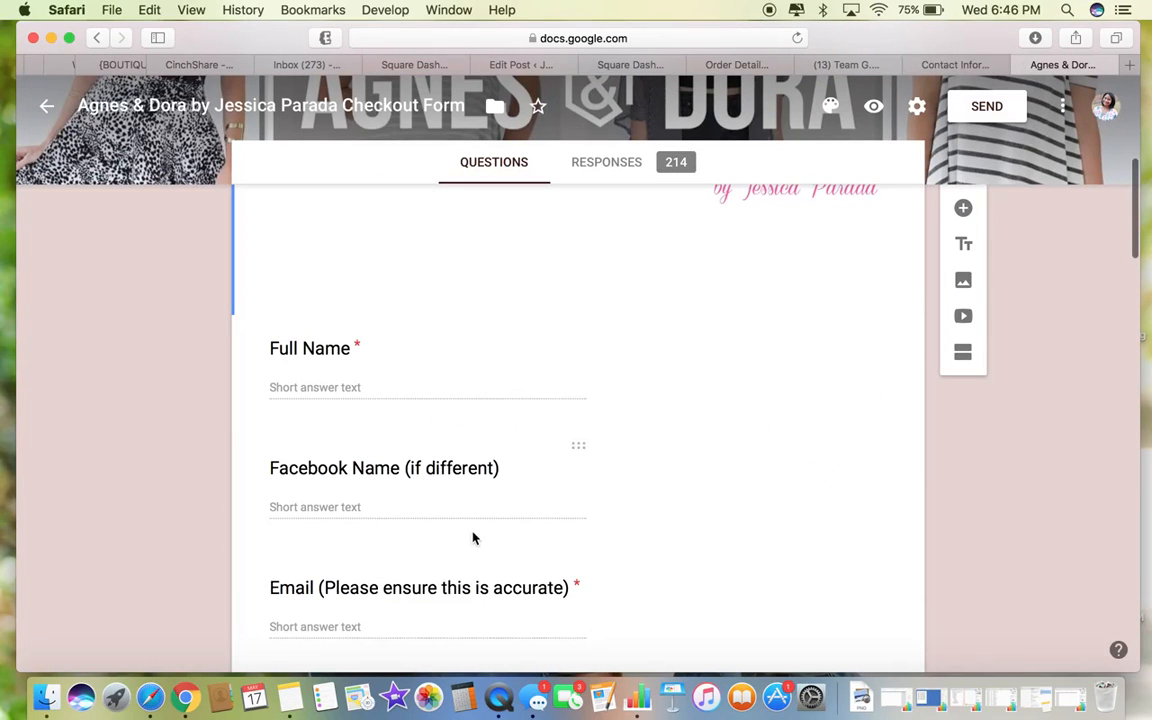
pyautogui.scroll(-3, 474, 538)
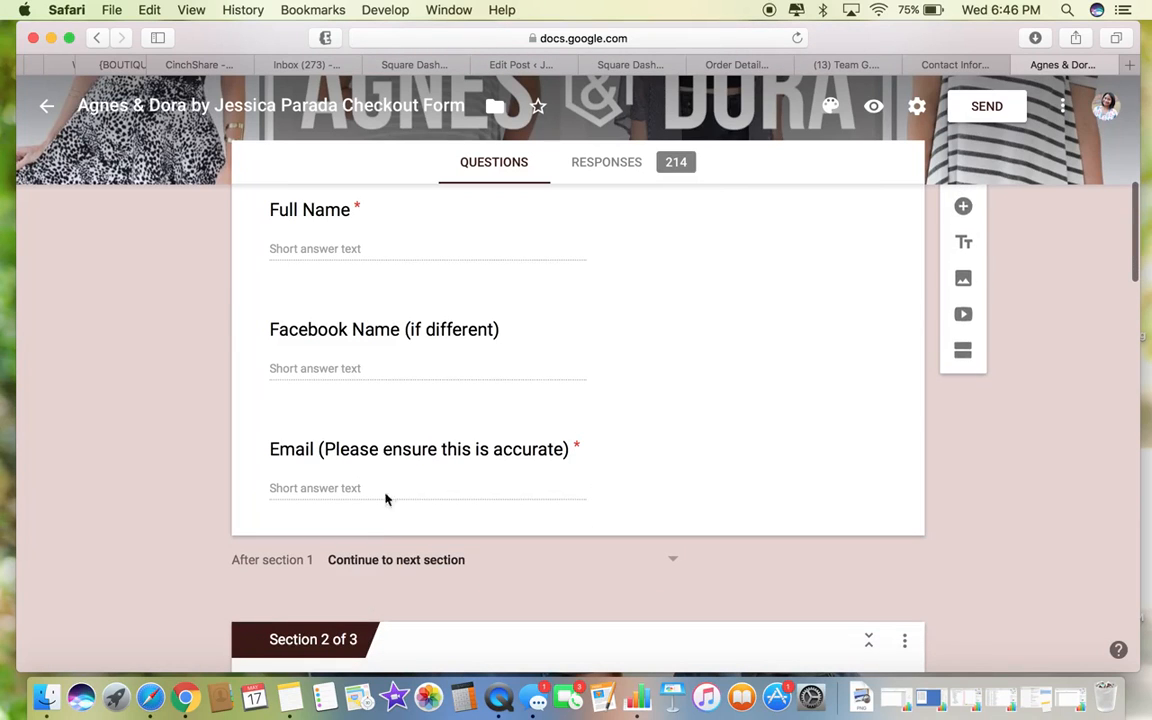
pyautogui.scroll(-1, 357, 494)
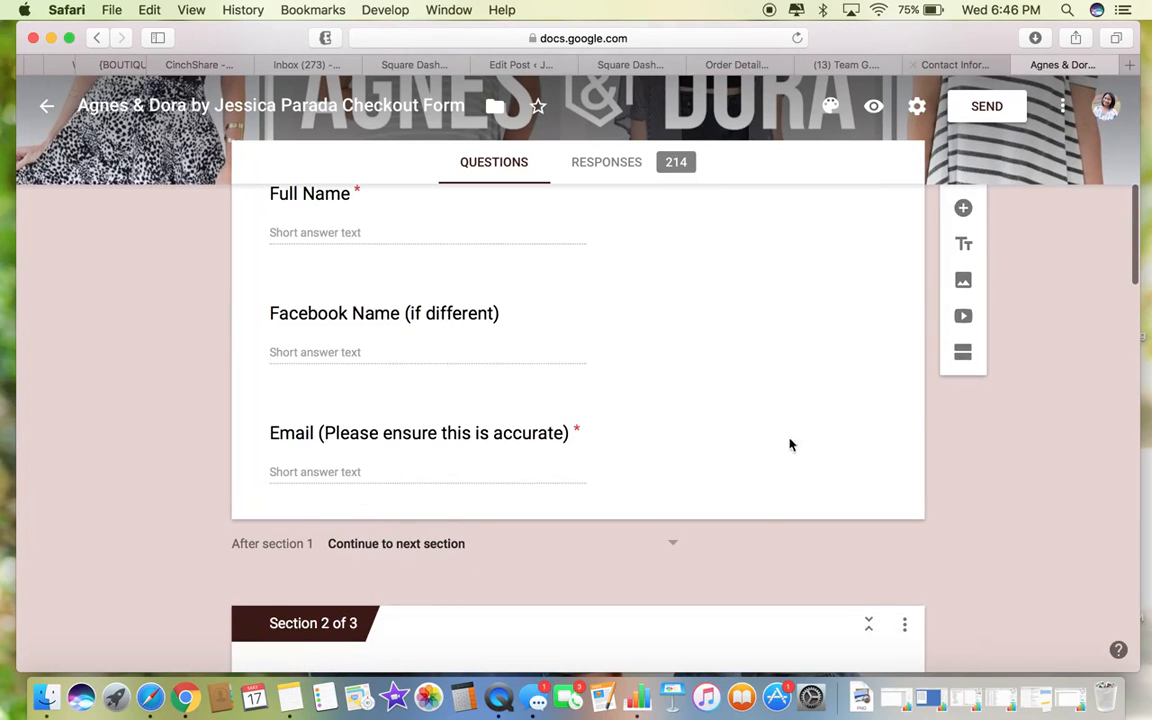
pyautogui.scroll(-8, 756, 510)
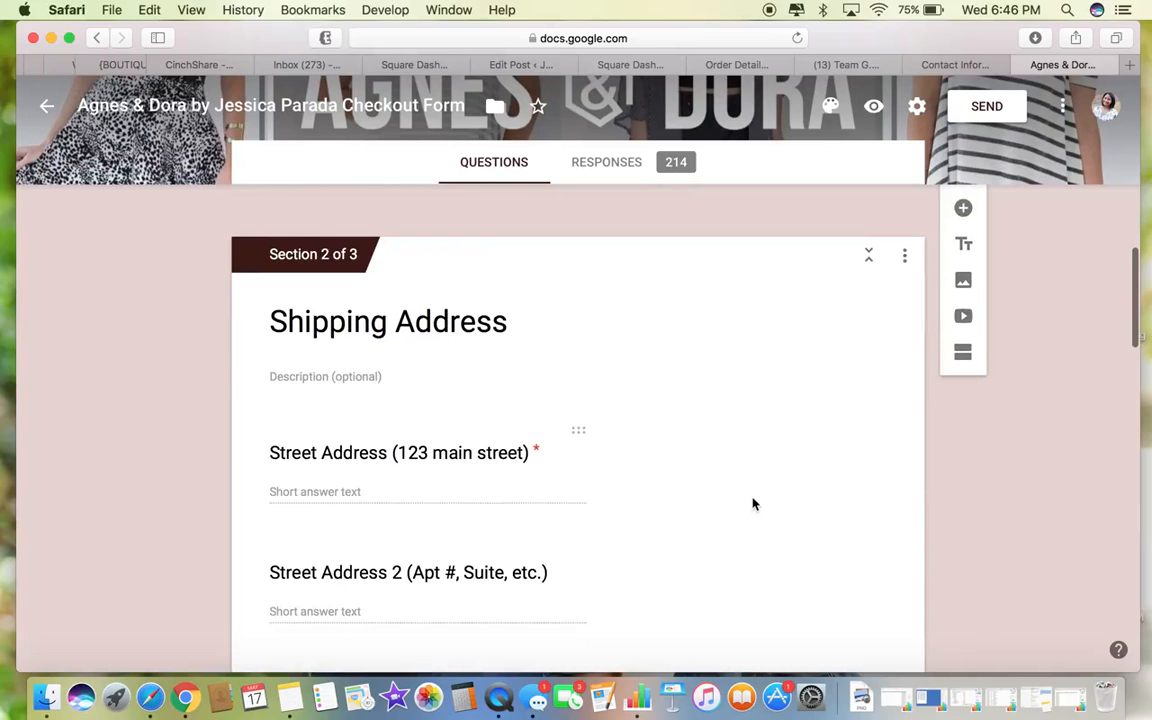
pyautogui.scroll(3, 752, 495)
pyautogui.scroll(-3, 751, 494)
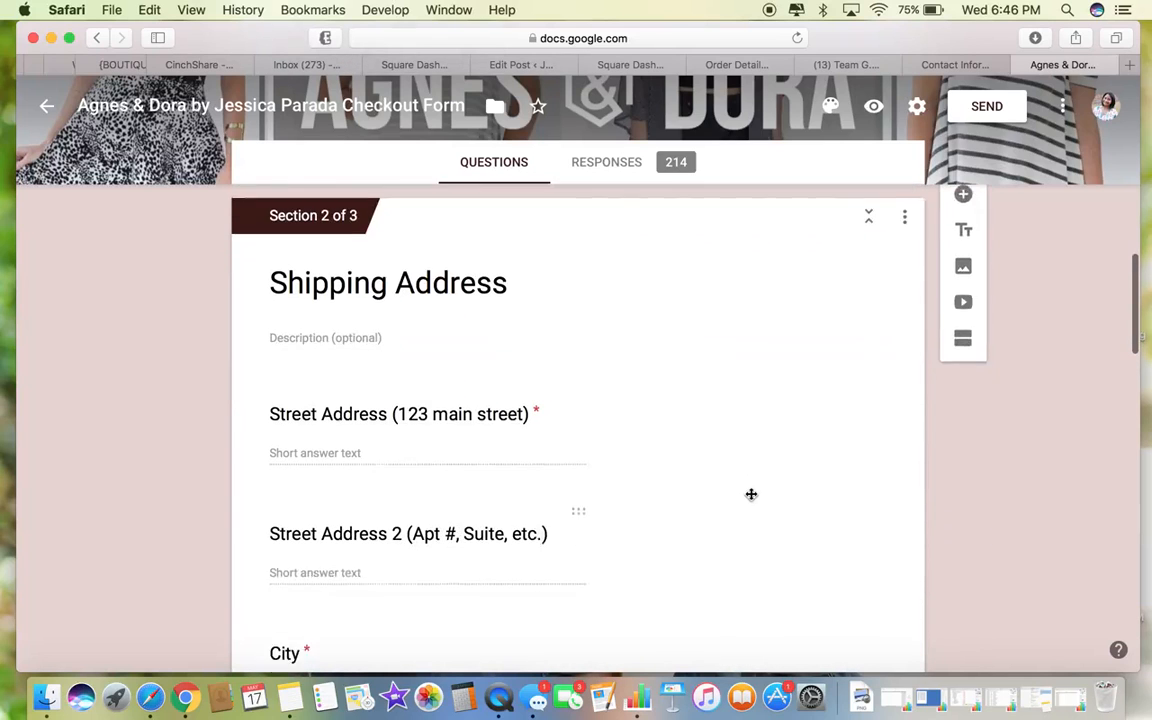
pyautogui.scroll(-1, 751, 494)
pyautogui.scroll(-4, 591, 555)
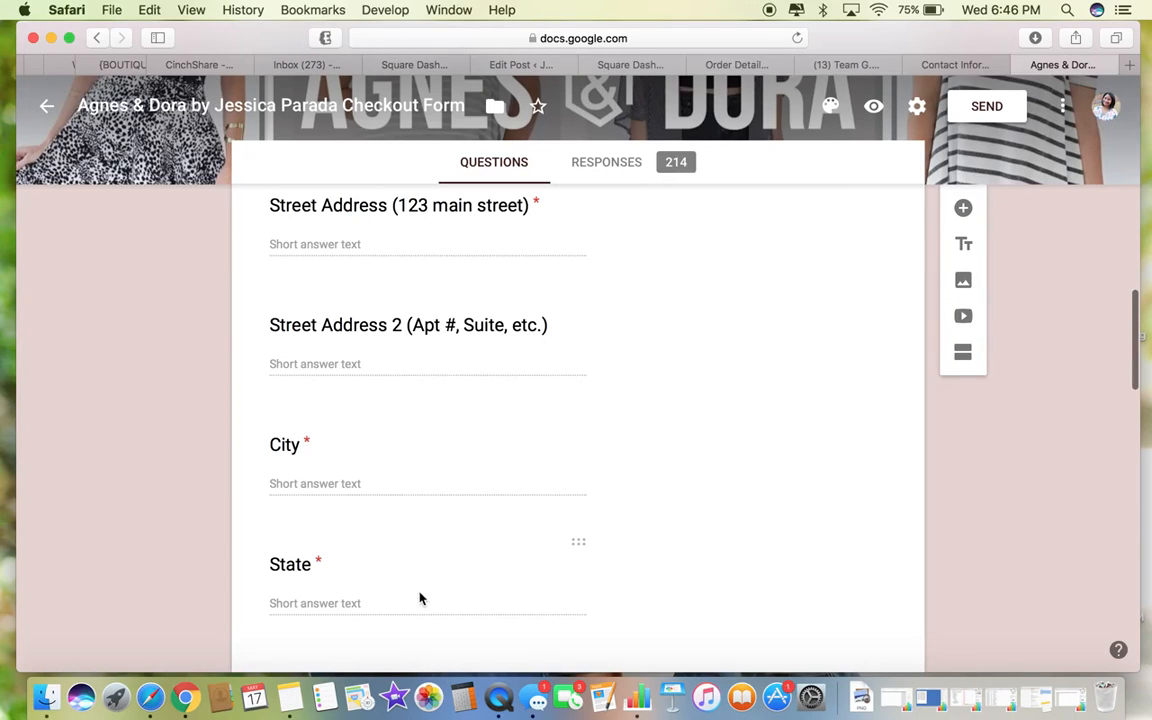
pyautogui.scroll(4, 509, 352)
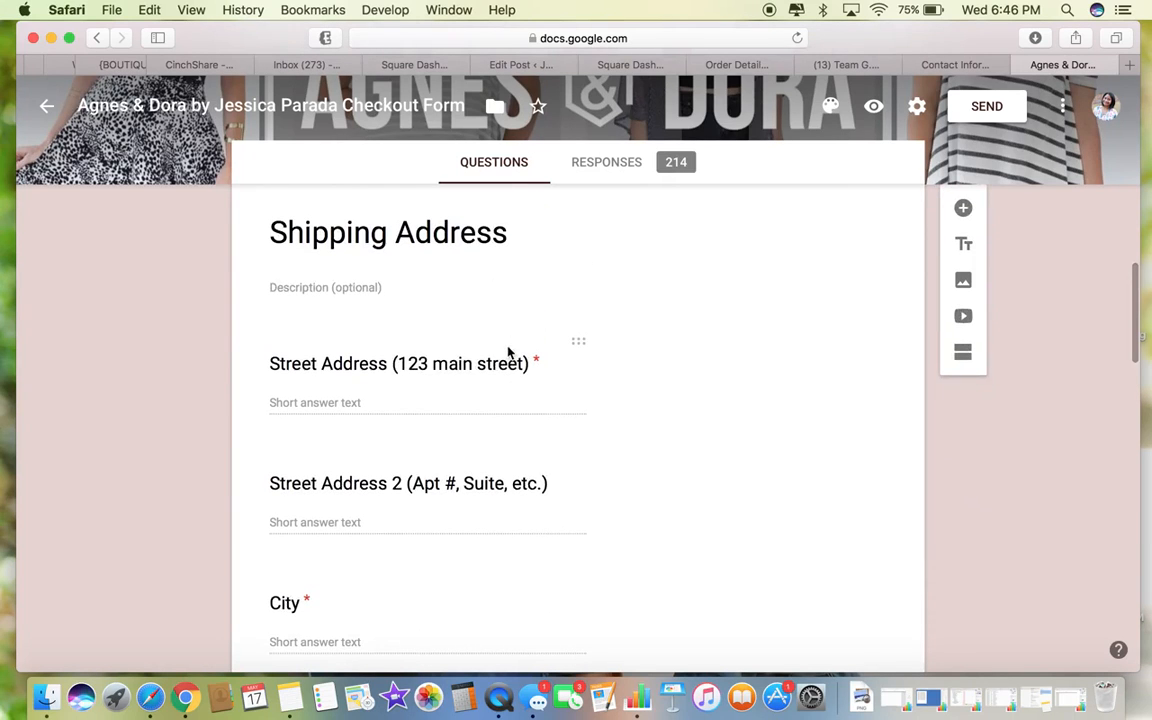
pyautogui.scroll(2, 508, 352)
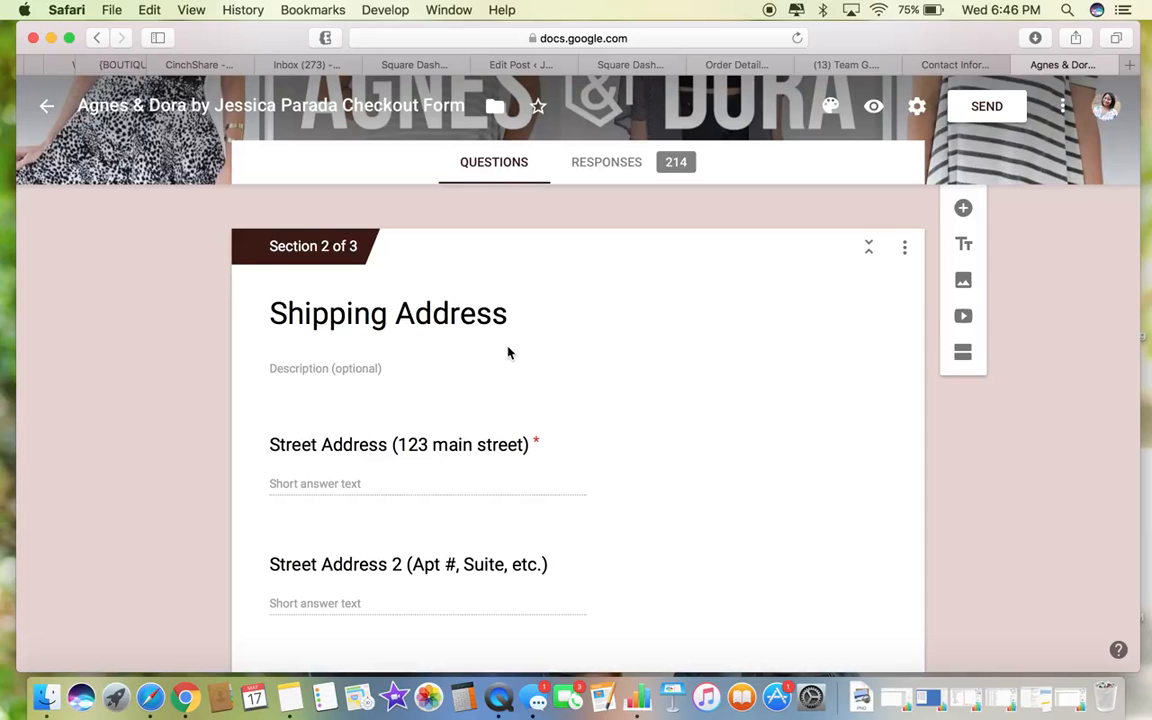
pyautogui.scroll(5, 508, 352)
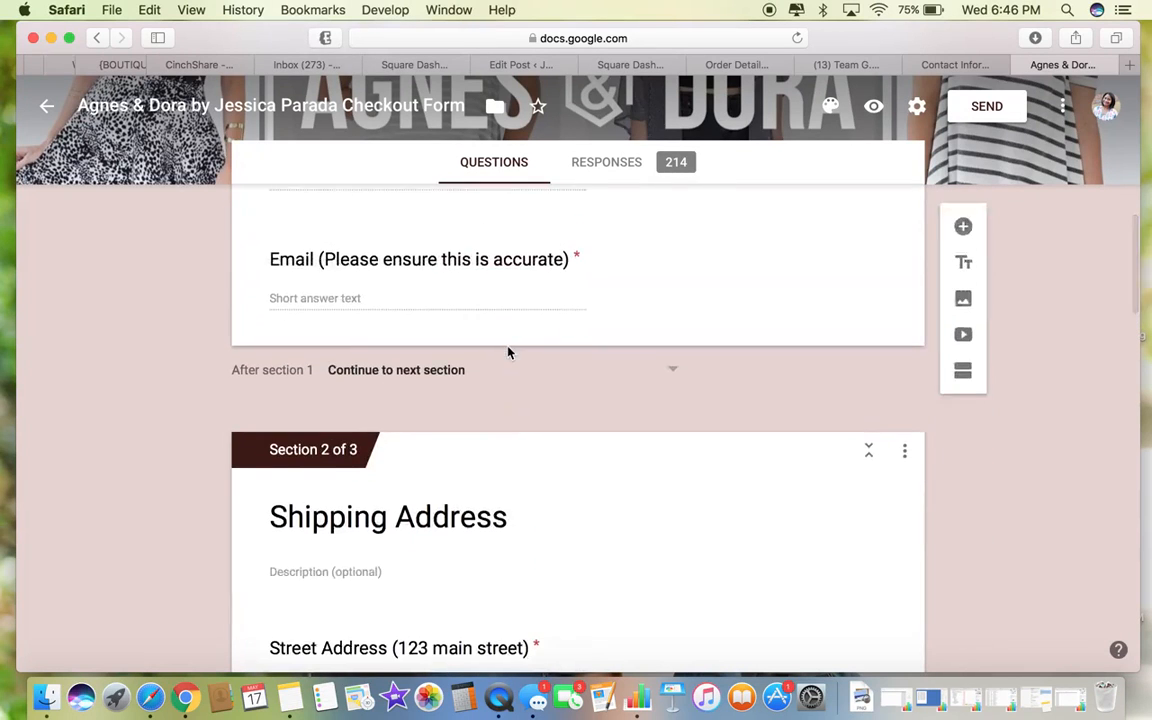
pyautogui.scroll(2, 508, 352)
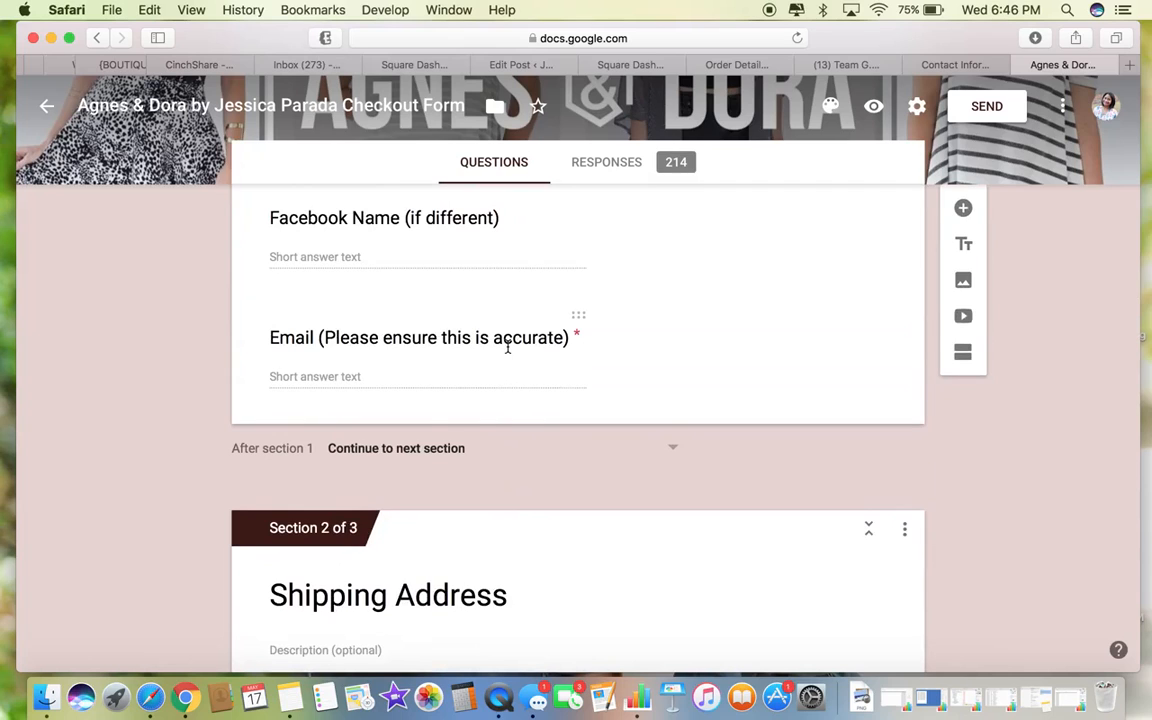
pyautogui.scroll(10, 508, 346)
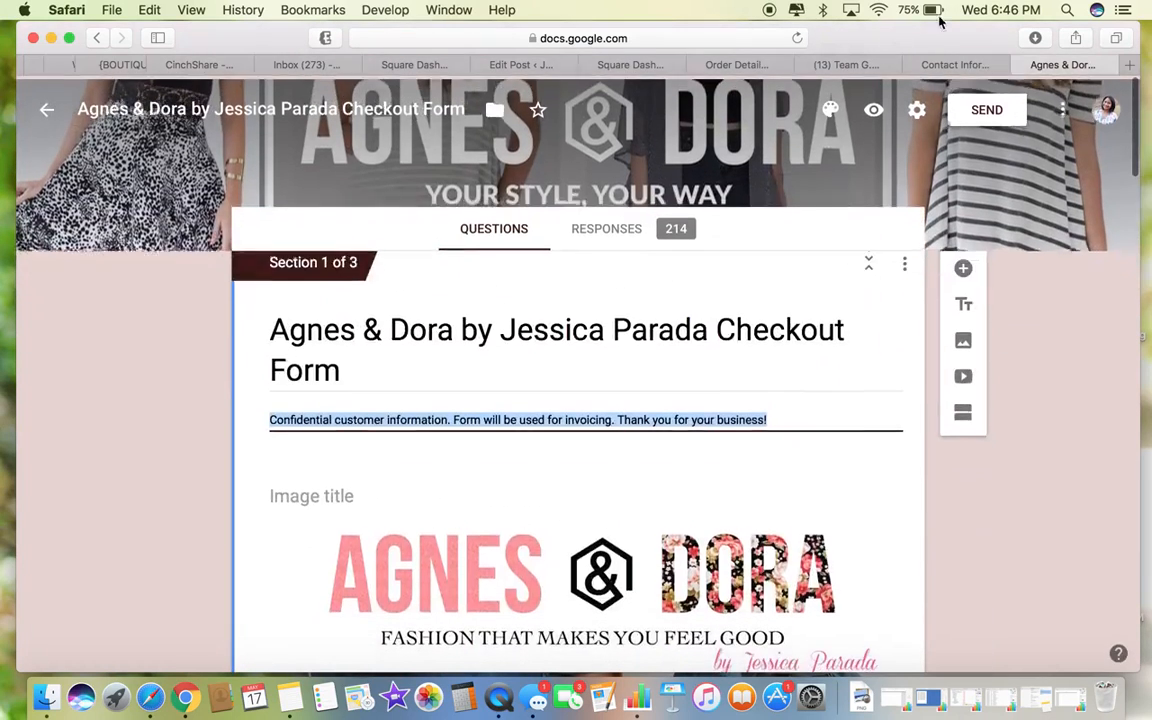
# In the new Contact Information form, rename the Name question as "Full name".
pyautogui.click(955, 65)
pyautogui.scroll(-2, 589, 561)
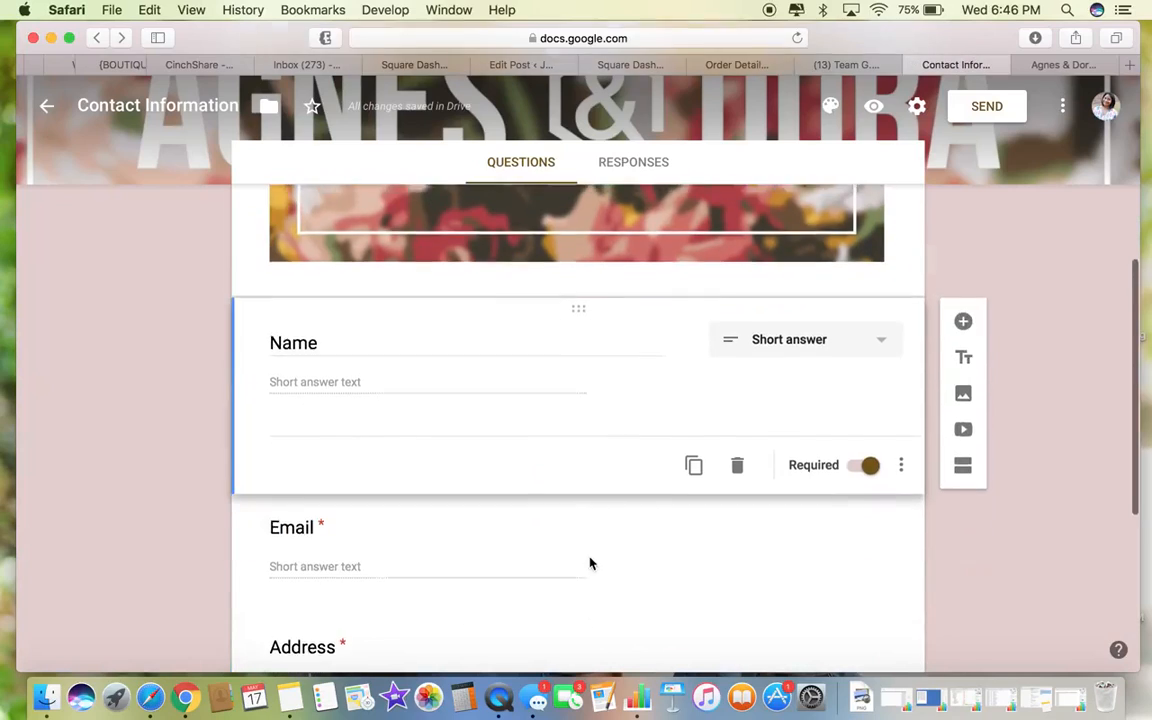
pyautogui.click(325, 336)
pyautogui.write('FUll')
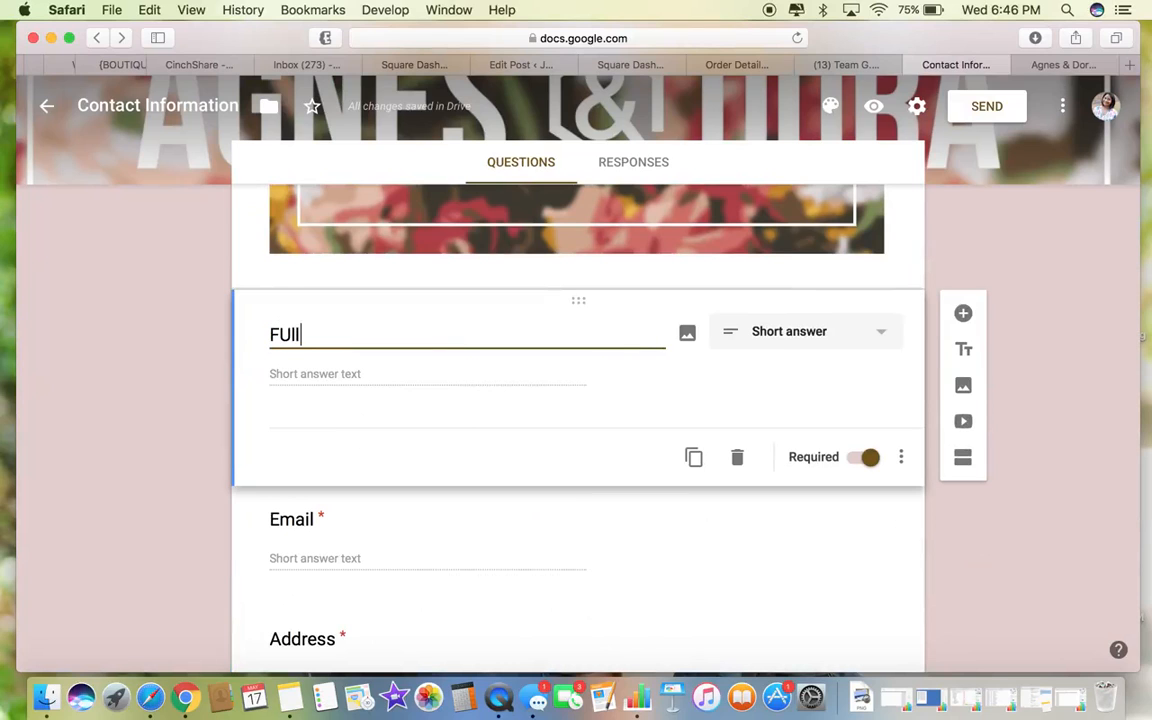
pyautogui.press('BackSpace')
pyautogui.press('BackSpace')
pyautogui.write('ll name')
# Replace the Email question's title with "Facebook name (if different)".
pyautogui.click(542, 543)
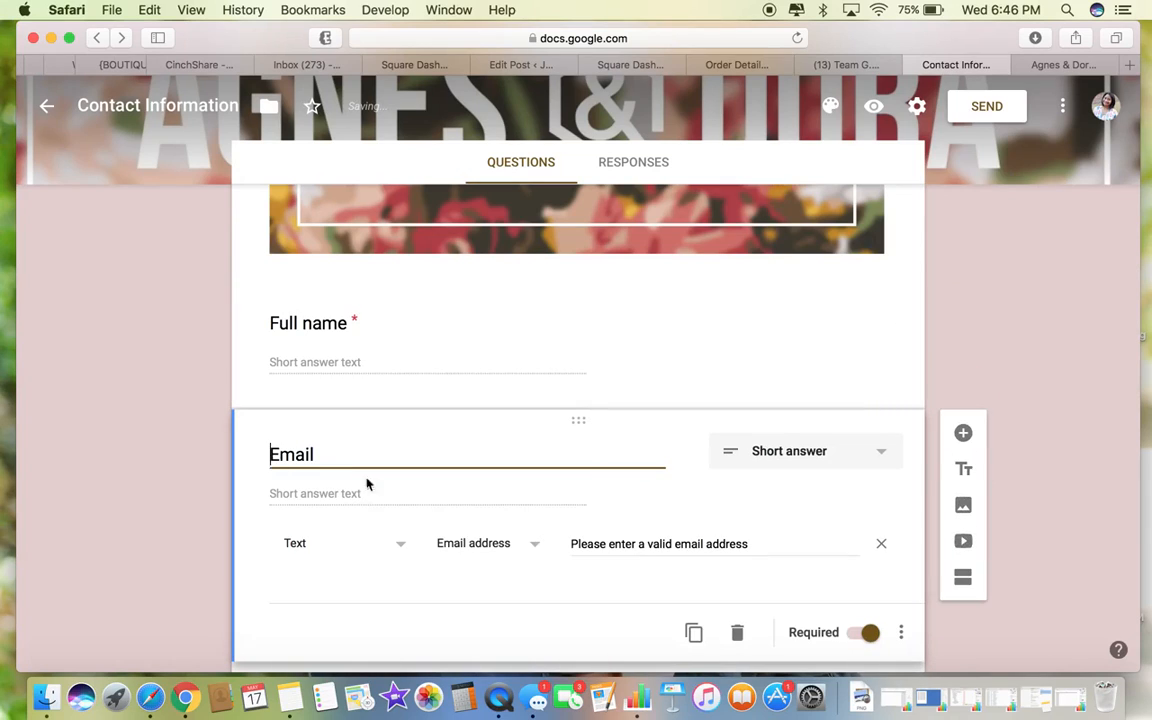
pyautogui.doubleClick(328, 449)
pyautogui.write('Facebook name (if different')
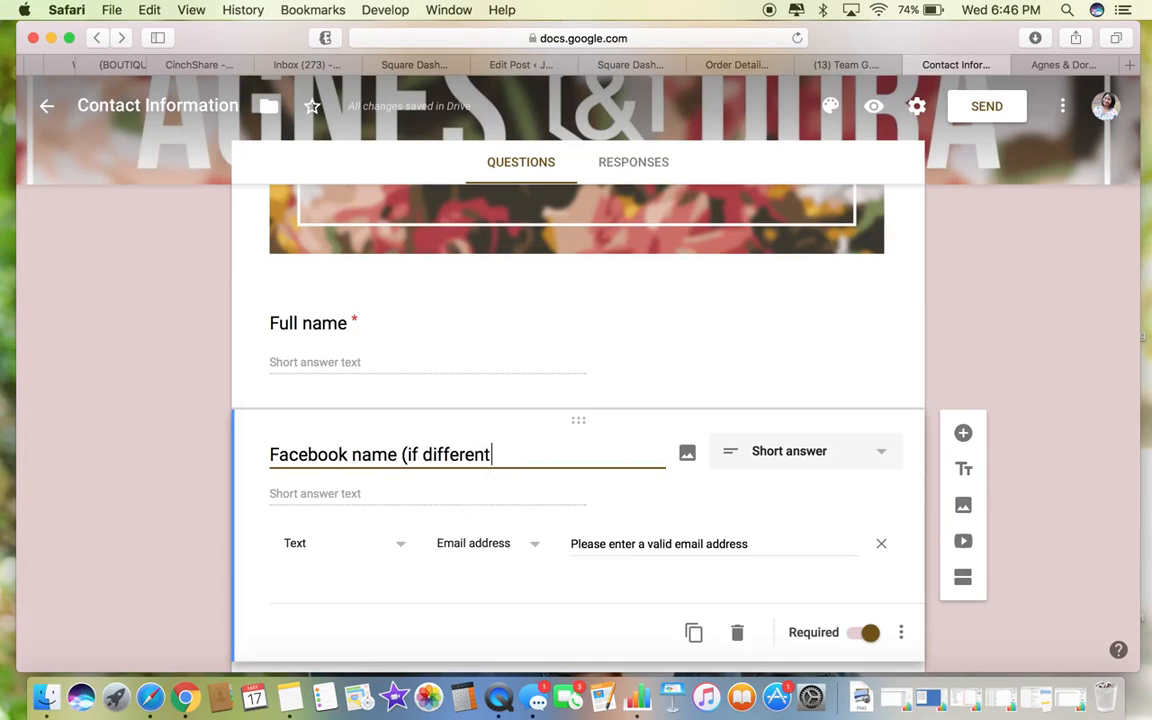
# Check the existing checkout form, replace the new form's Address title with "Email (please ensure accurate)", and try its Required switch.
pyautogui.click(1063, 64)
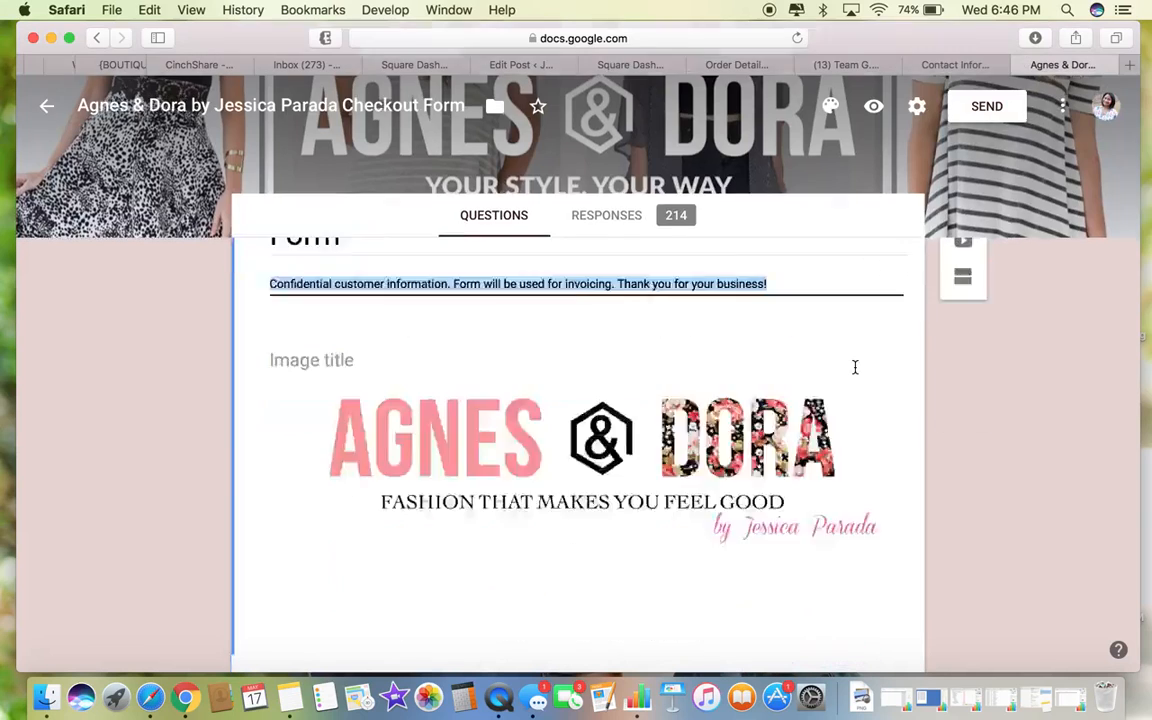
pyautogui.scroll(-2, 855, 367)
pyautogui.click(955, 64)
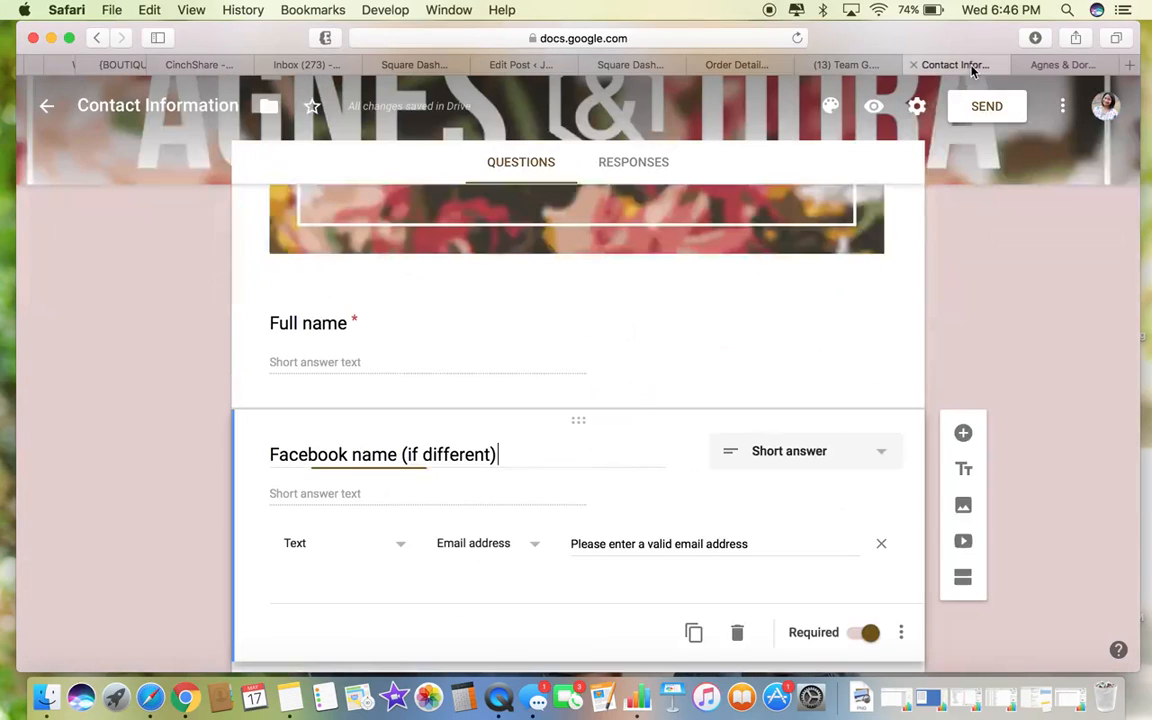
pyautogui.scroll(-5, 481, 531)
pyautogui.click(347, 399)
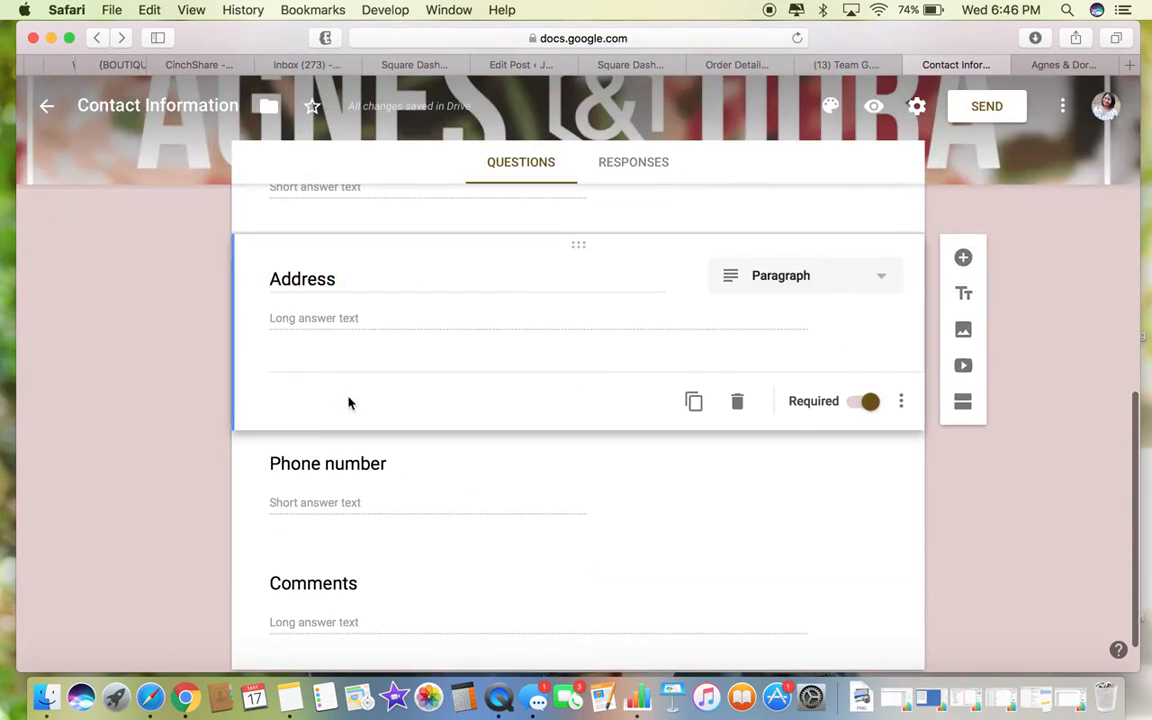
pyautogui.doubleClick(337, 298)
pyautogui.write('Emai')
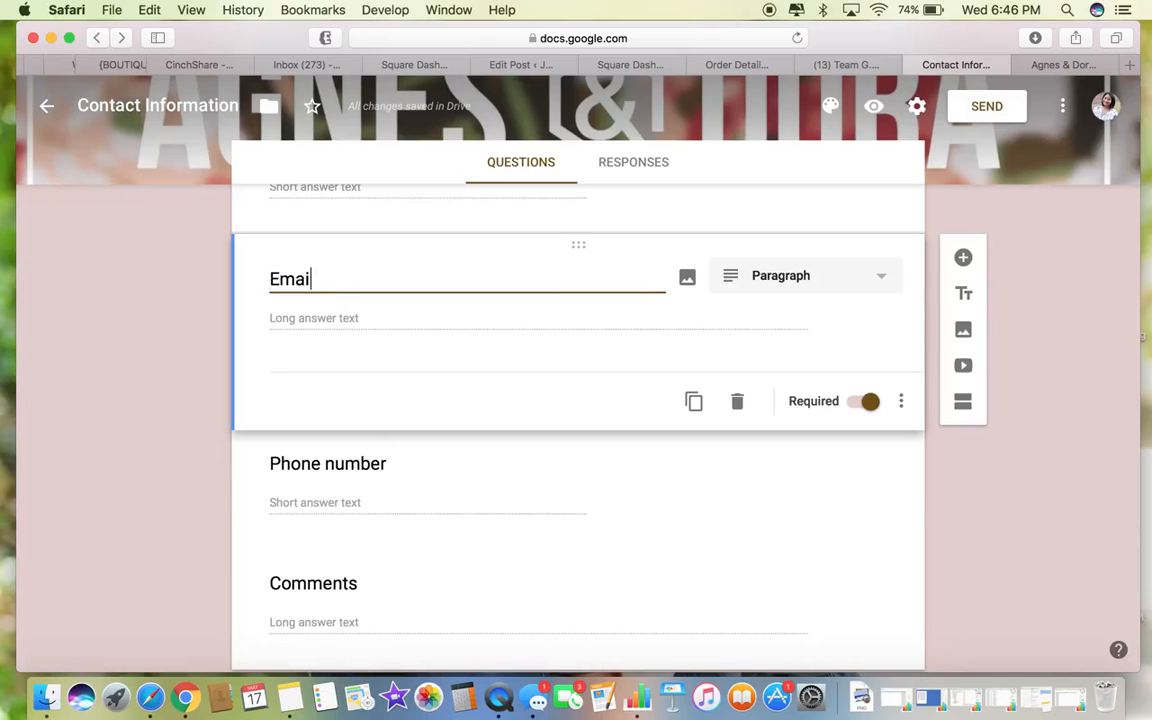
pyautogui.write('l (ple')
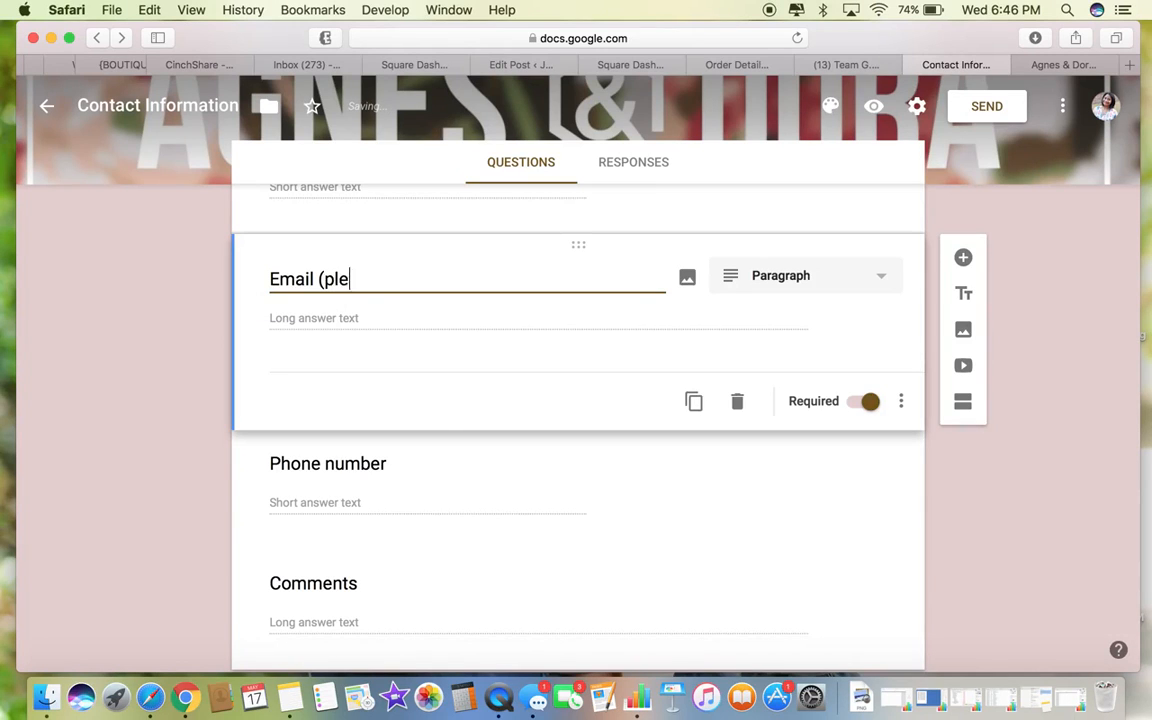
pyautogui.write('ase en')
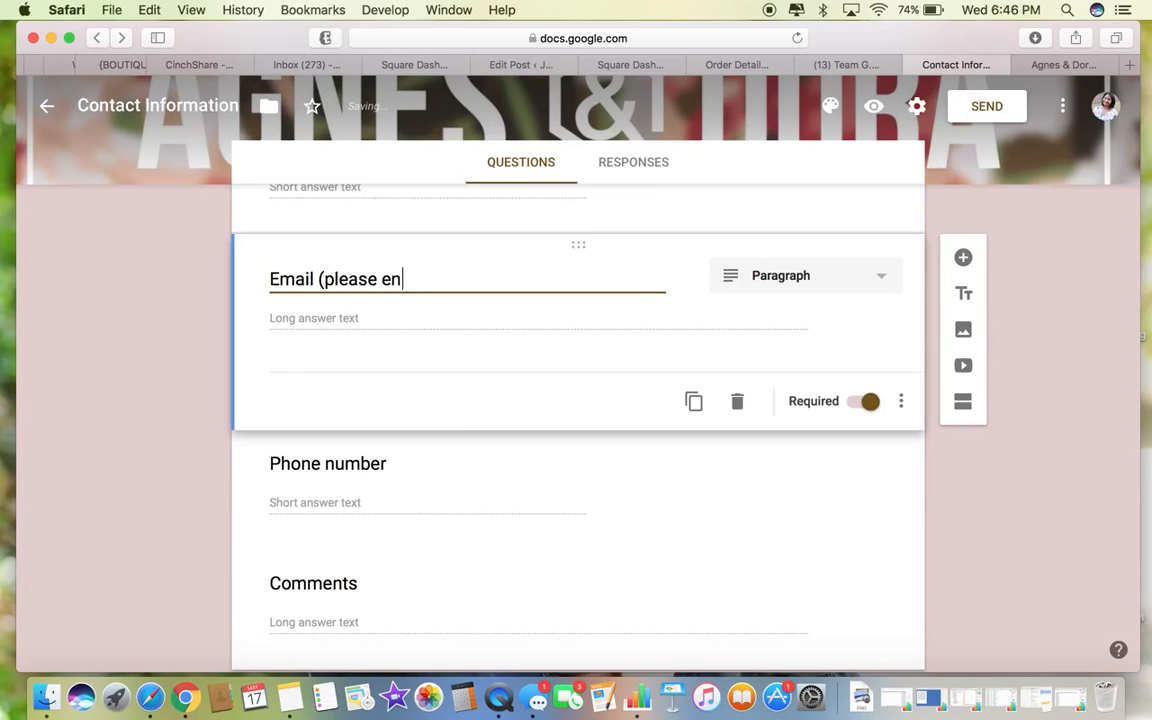
pyautogui.write('sure accu')
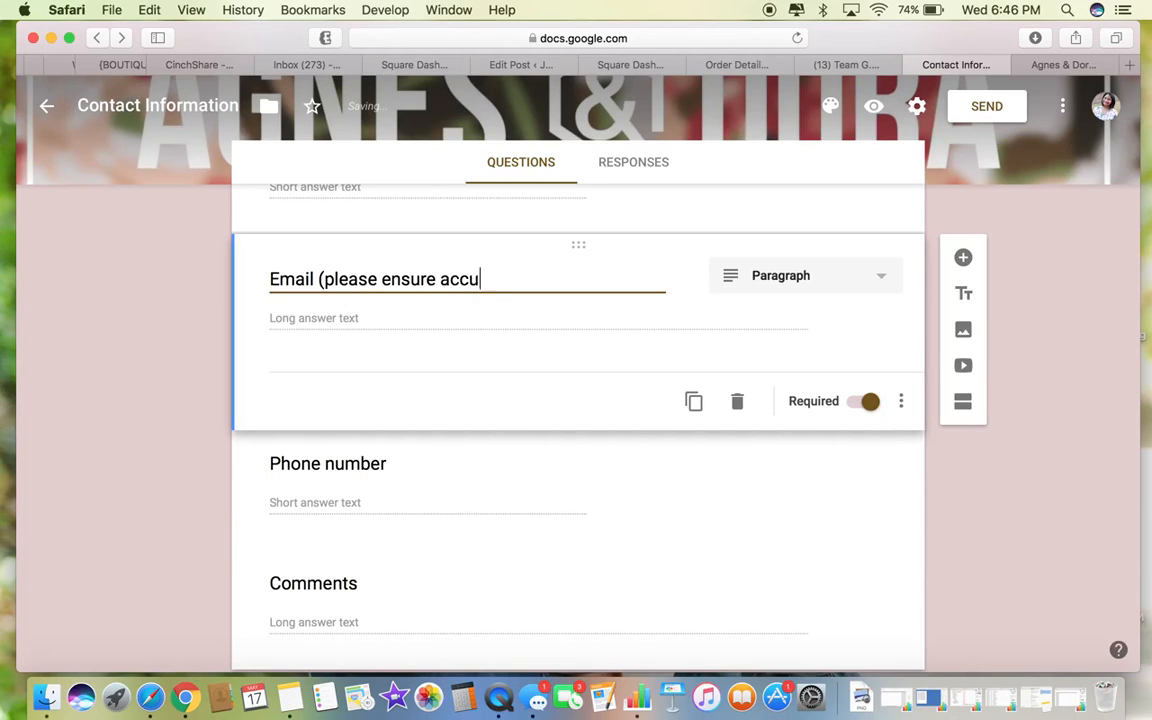
pyautogui.write('rate')
pyautogui.click(862, 407)
pyautogui.click(862, 407)
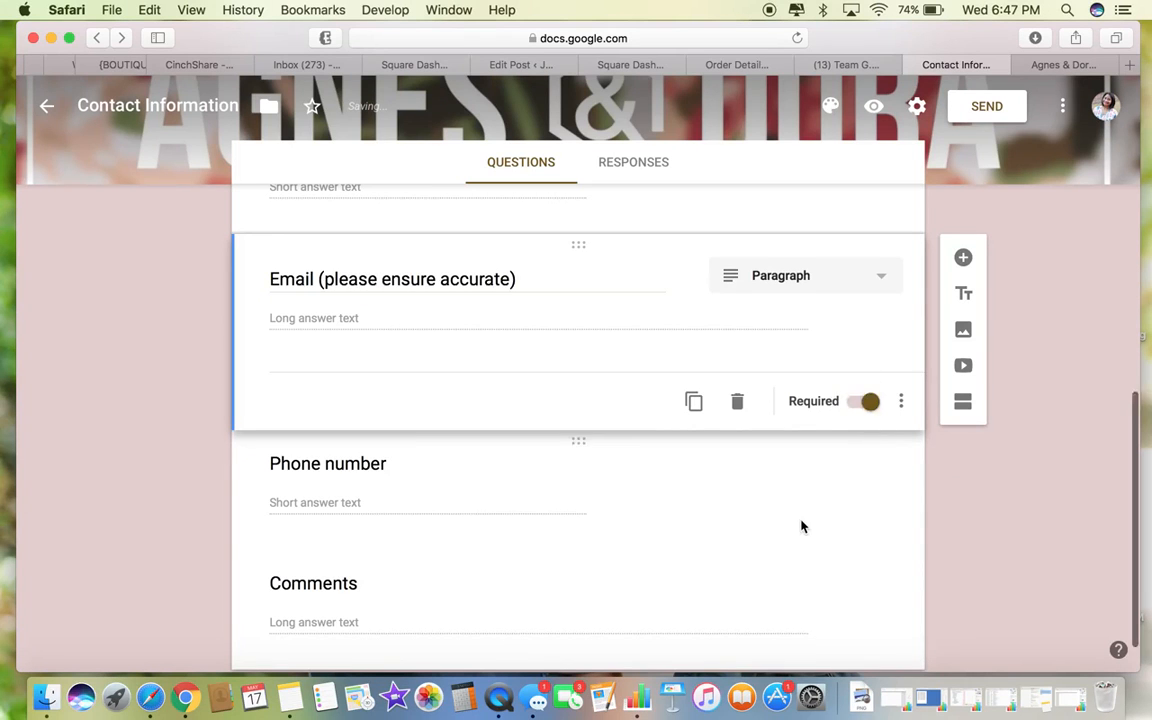
# Add a question below the Email question, try the Checkboxes type on it and set it to Short answer.
pyautogui.scroll(-2, 802, 527)
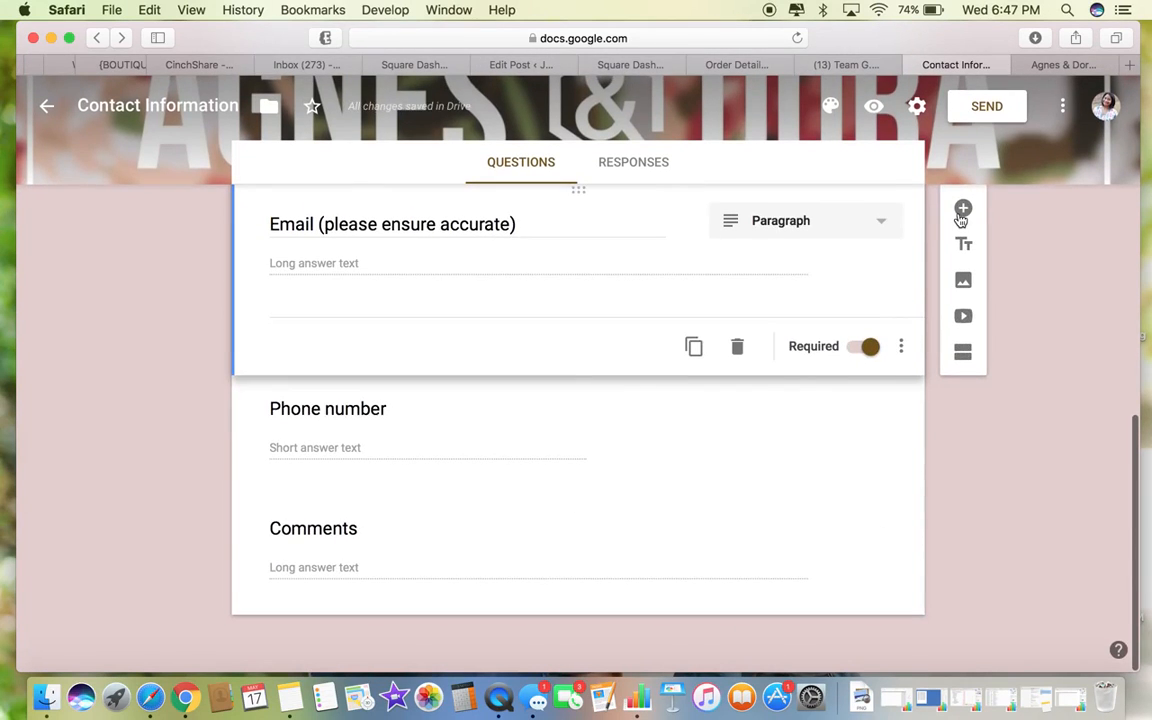
pyautogui.click(962, 212)
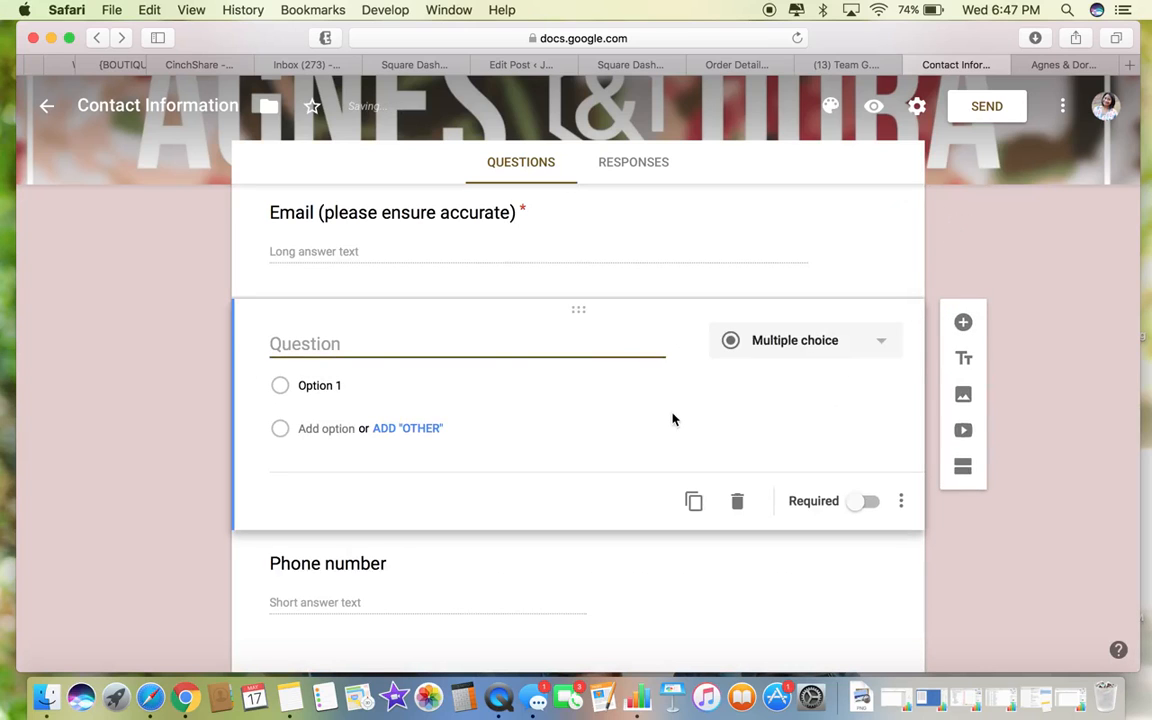
pyautogui.click(800, 345)
pyautogui.click(805, 381)
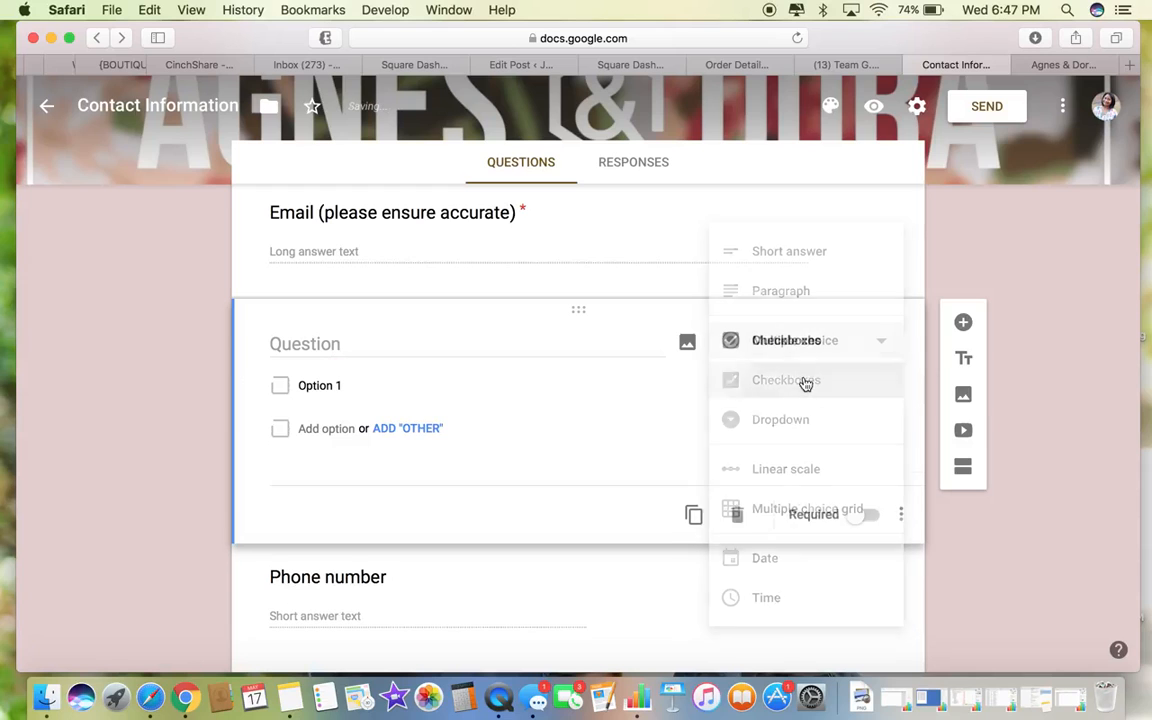
pyautogui.click(820, 350)
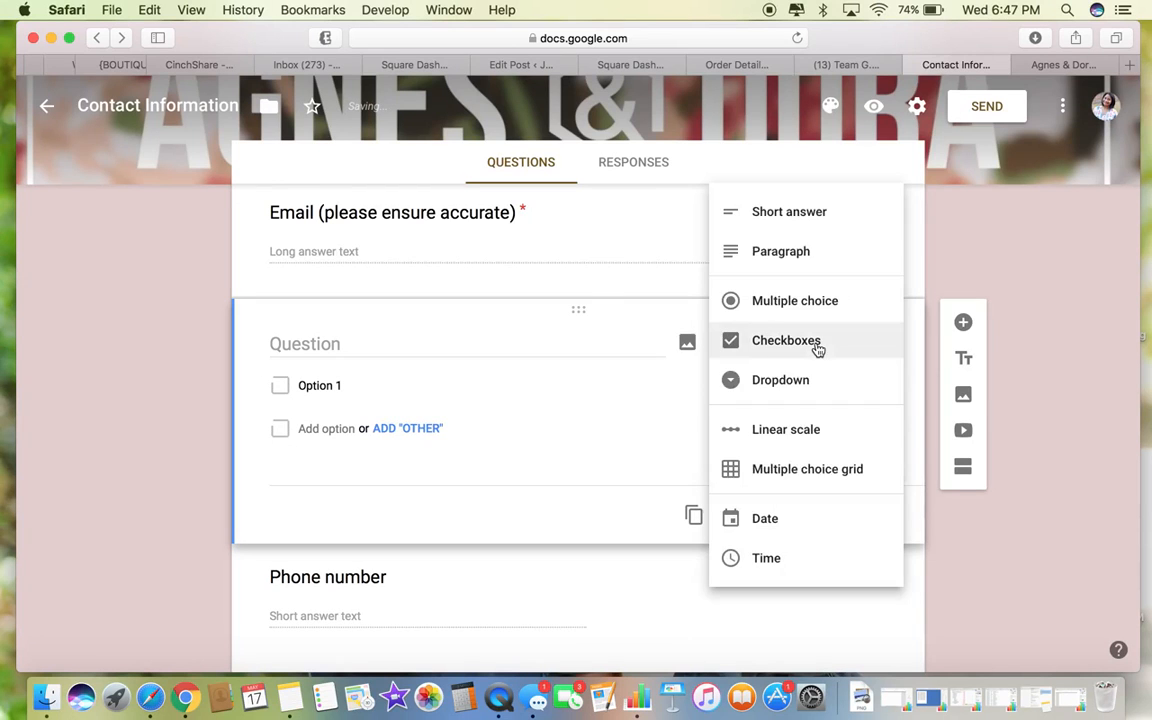
pyautogui.click(805, 228)
# Try the Paragraph and Dropdown types on the untitled question below Email and set its type to Date.
pyautogui.scroll(3, 722, 407)
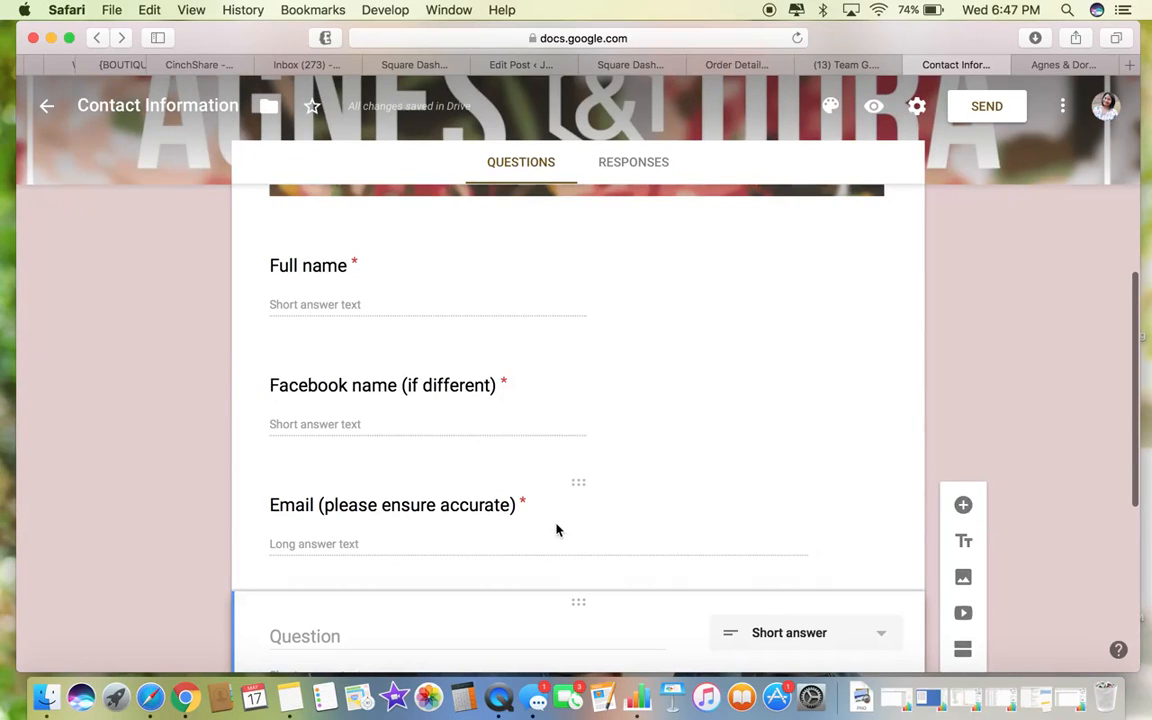
pyautogui.scroll(-2, 555, 527)
pyautogui.scroll(-3, 557, 530)
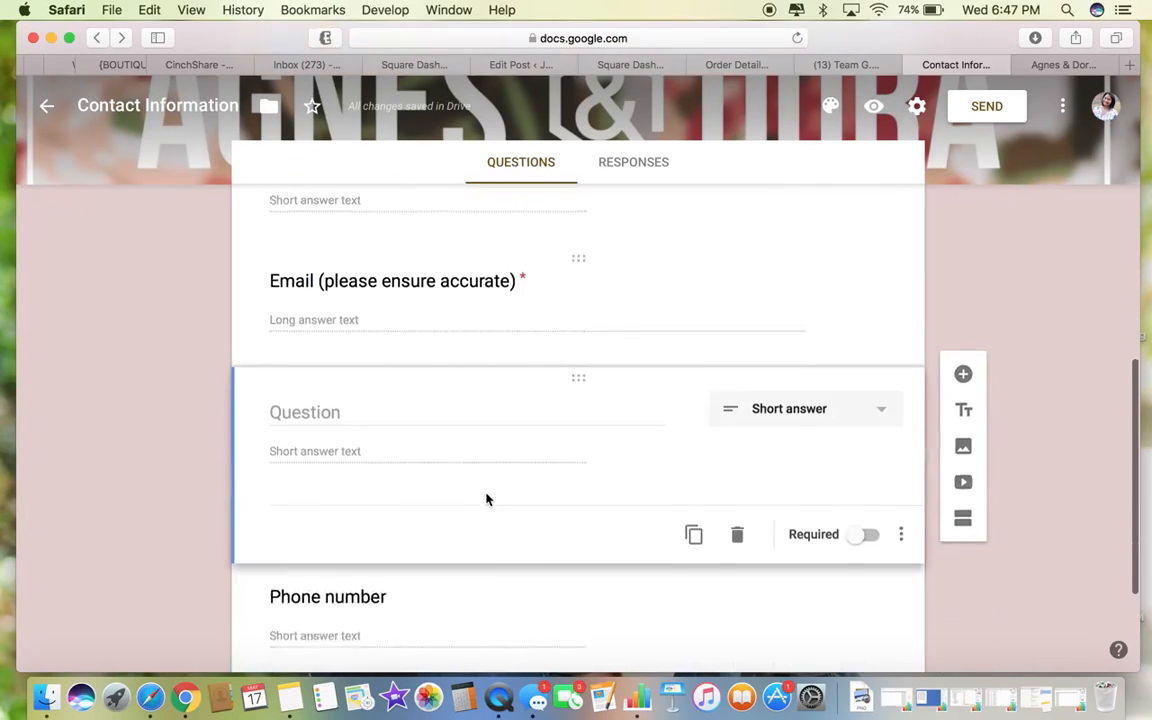
pyautogui.click(846, 390)
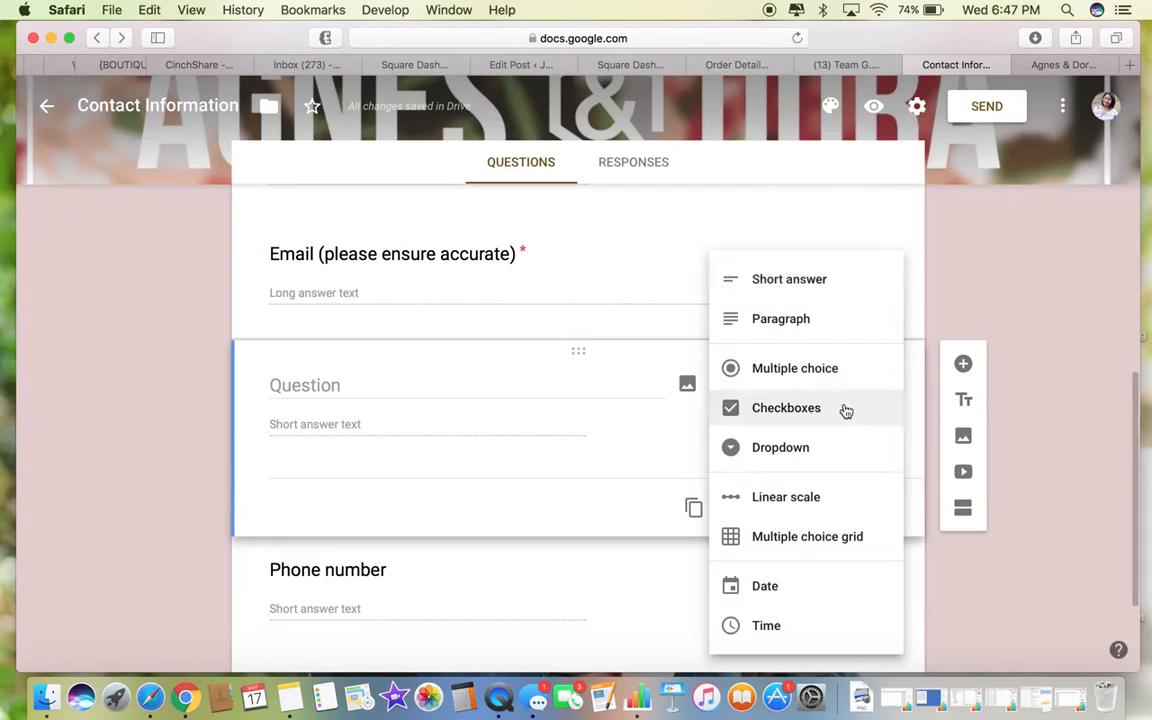
pyautogui.click(805, 320)
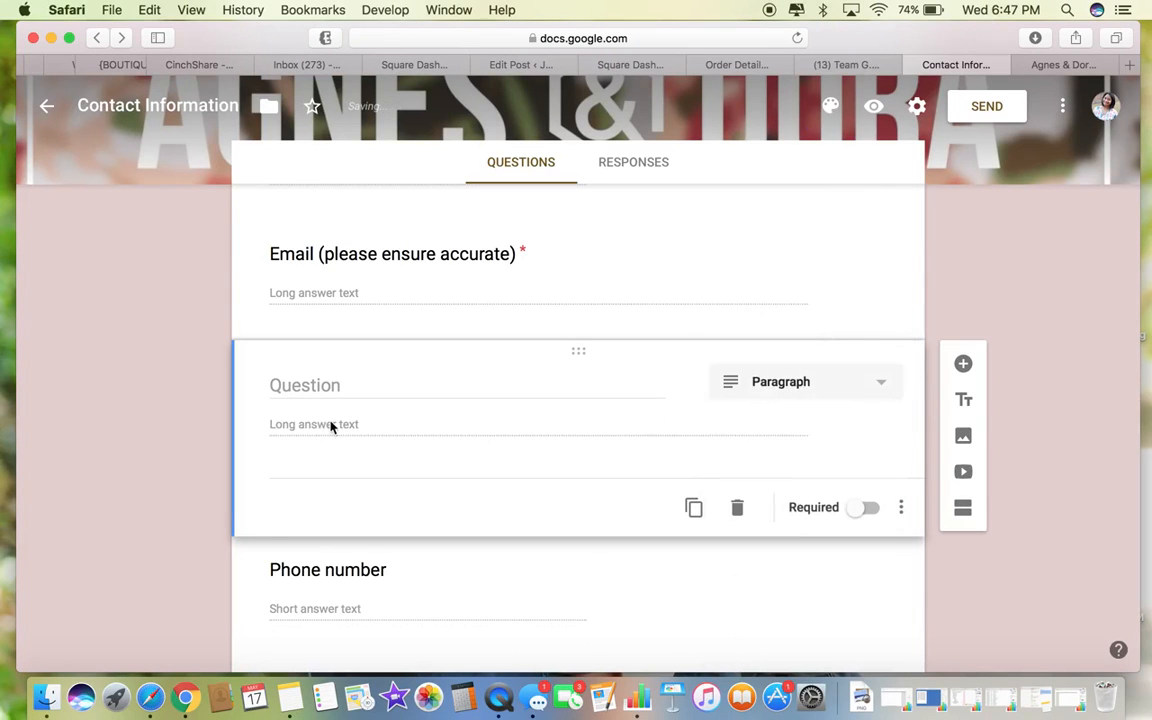
pyautogui.click(793, 390)
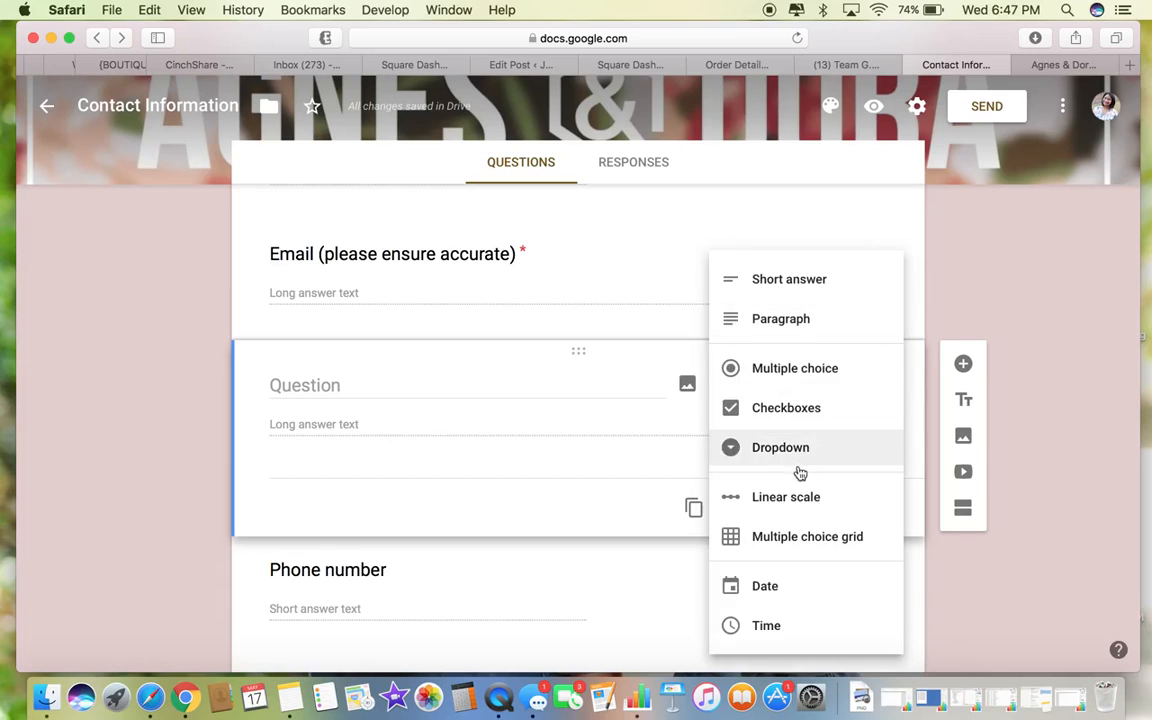
pyautogui.click(796, 467)
pyautogui.click(812, 392)
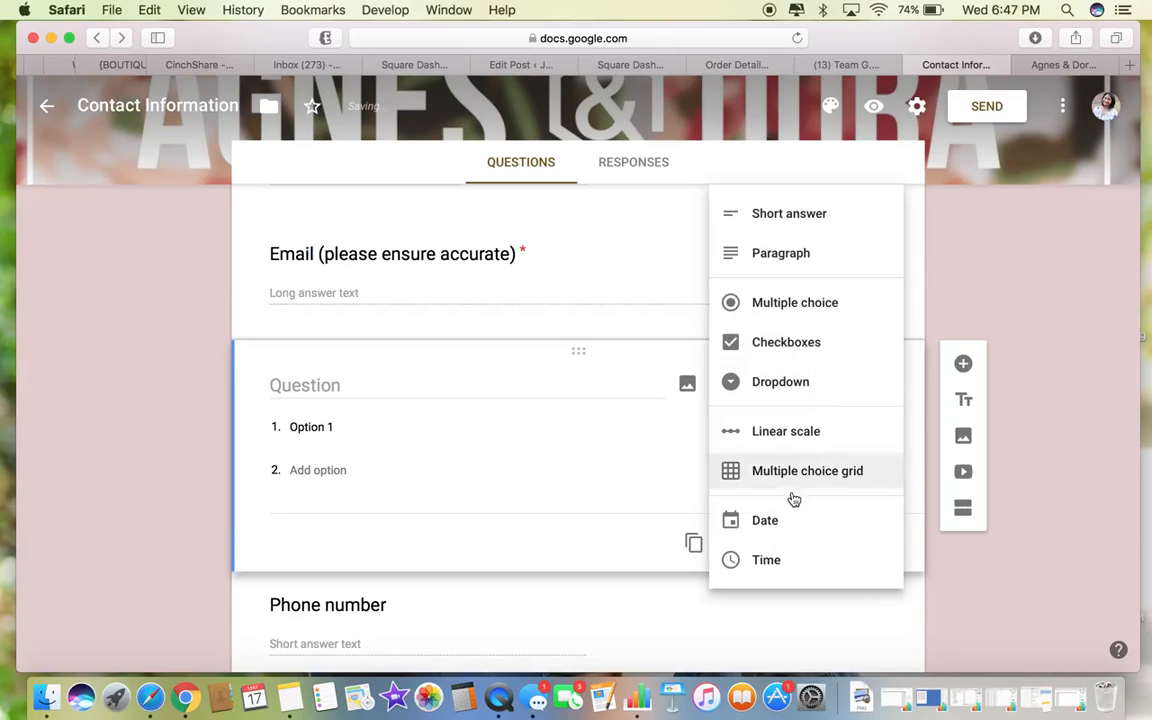
pyautogui.click(795, 520)
pyautogui.click(801, 398)
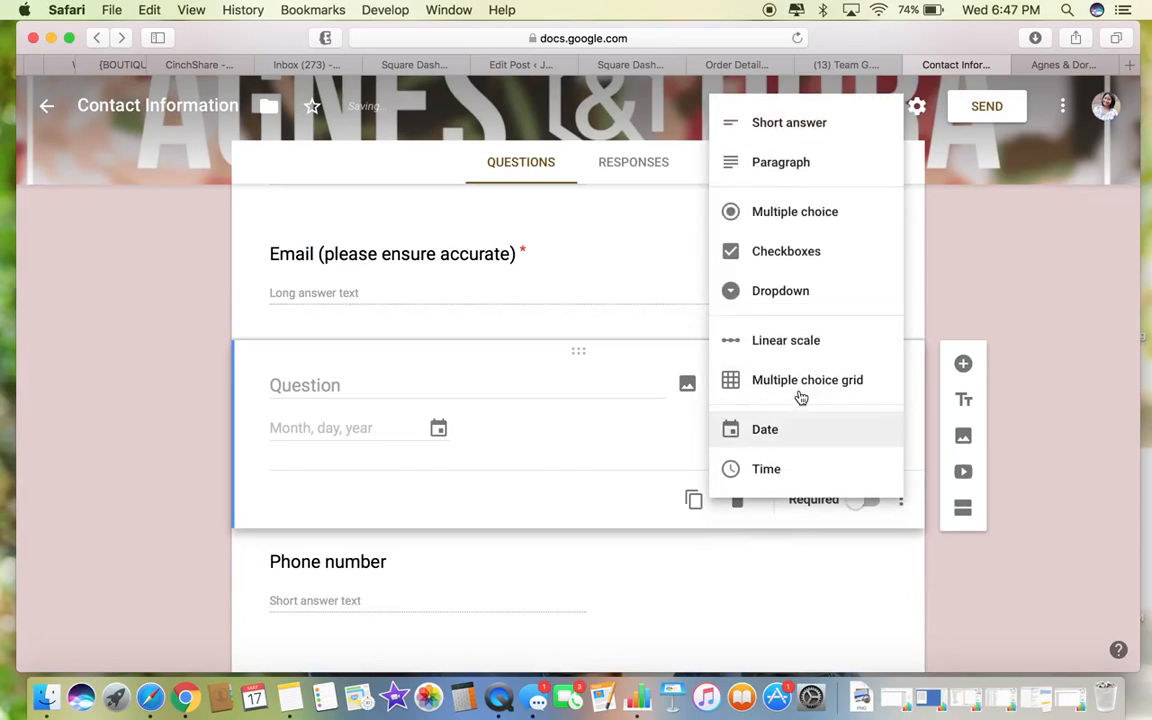
# Add a new multiple-choice question directly below the Phone number question.
pyautogui.click(602, 602)
pyautogui.scroll(-3, 604, 607)
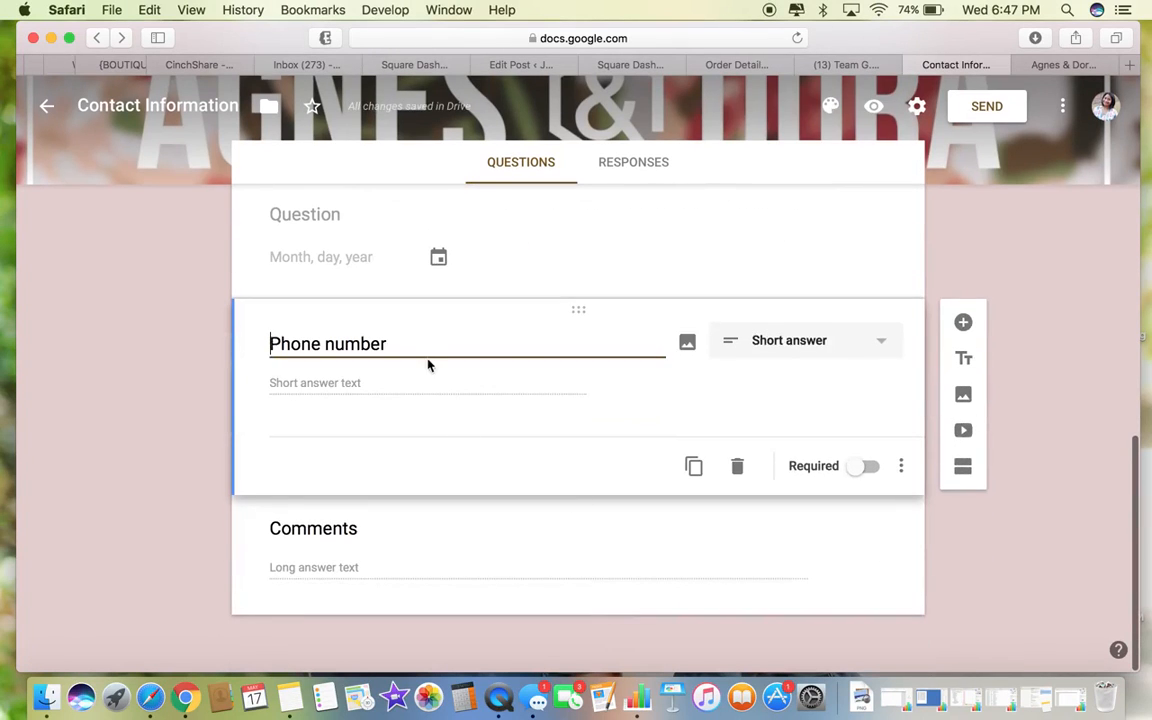
pyautogui.click(963, 322)
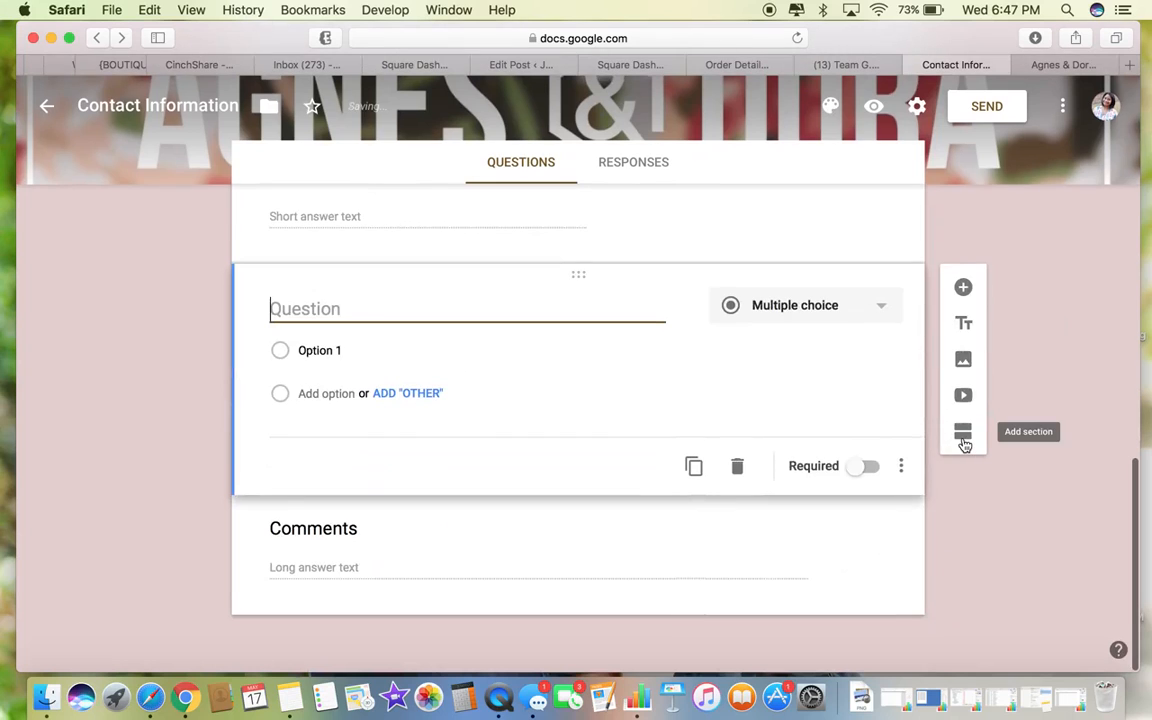
pyautogui.scroll(3, 797, 445)
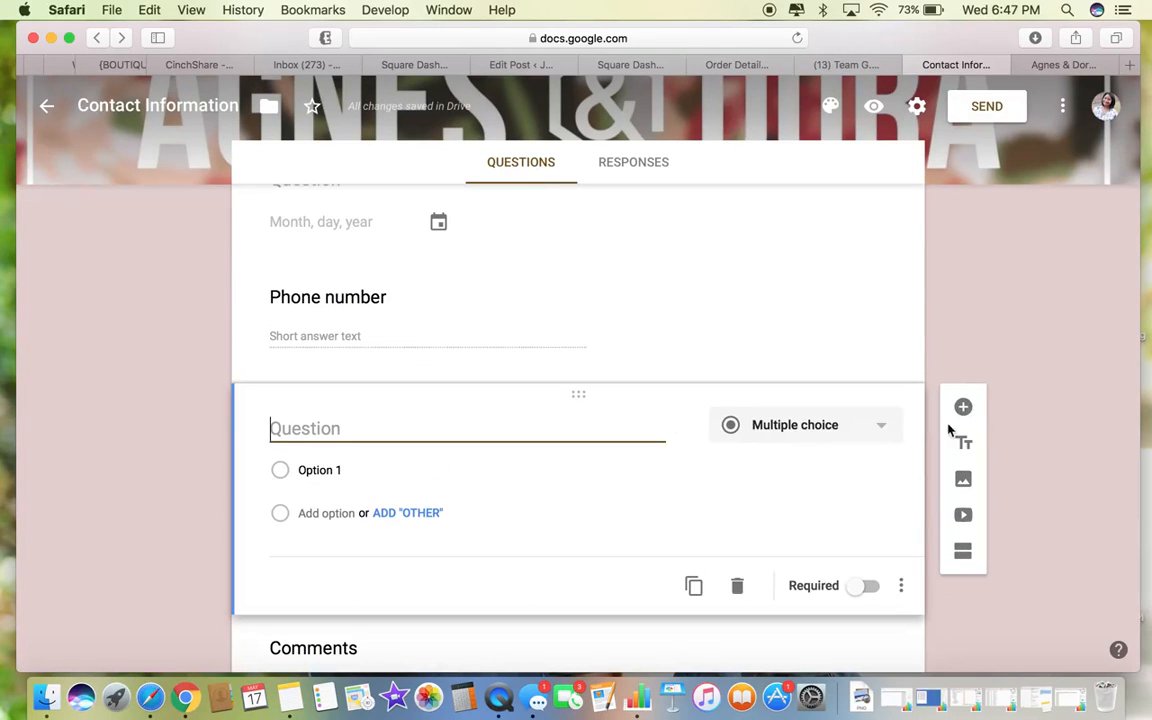
# Using the existing checkout form's sections as a model, add a section after the blank multiple-choice question and duplicate that section.
pyautogui.click(1063, 64)
pyautogui.scroll(-5, 748, 417)
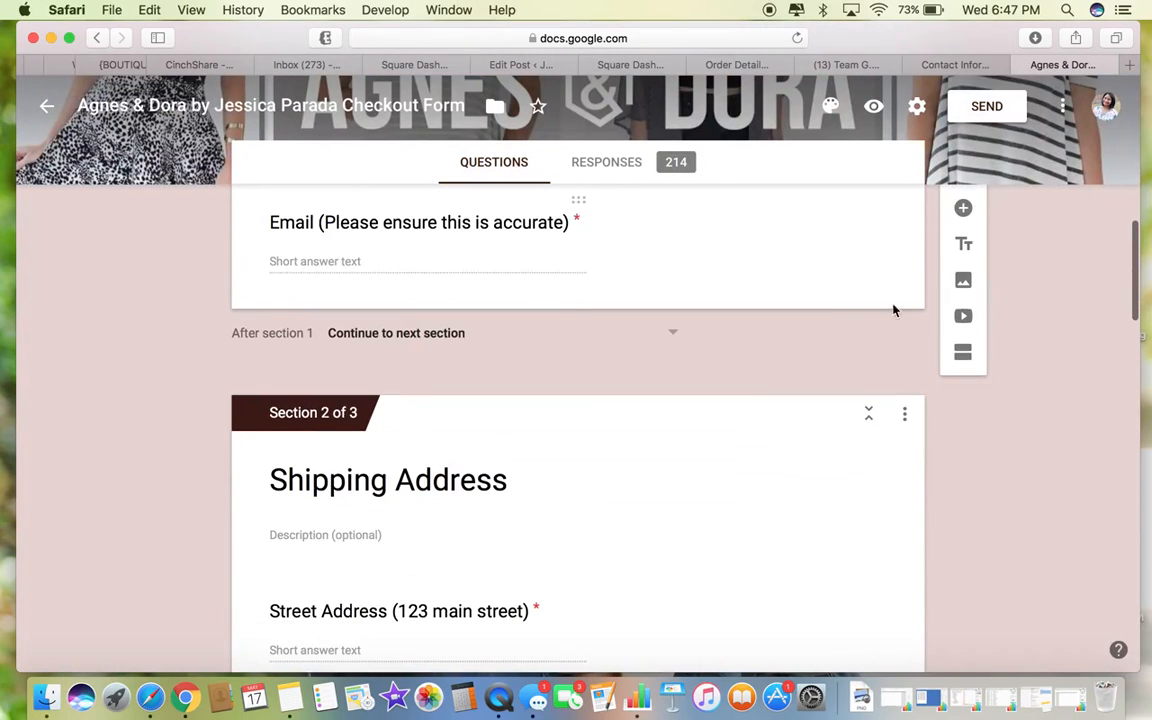
pyautogui.scroll(-15, 667, 520)
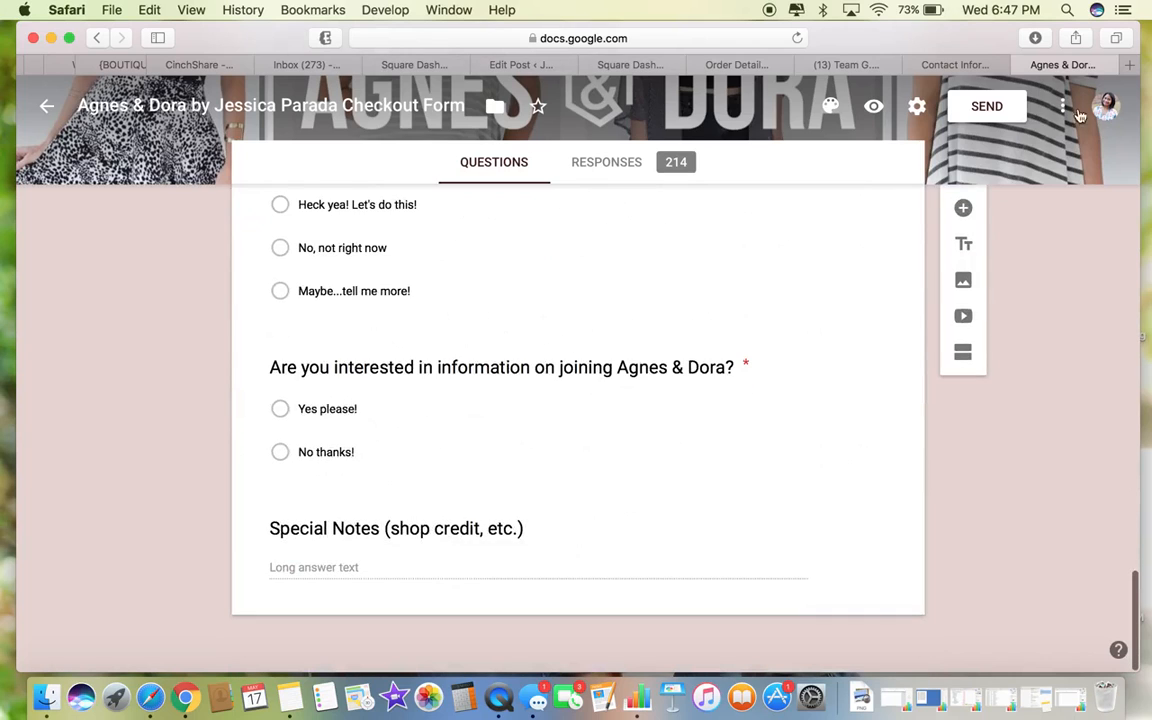
pyautogui.click(973, 68)
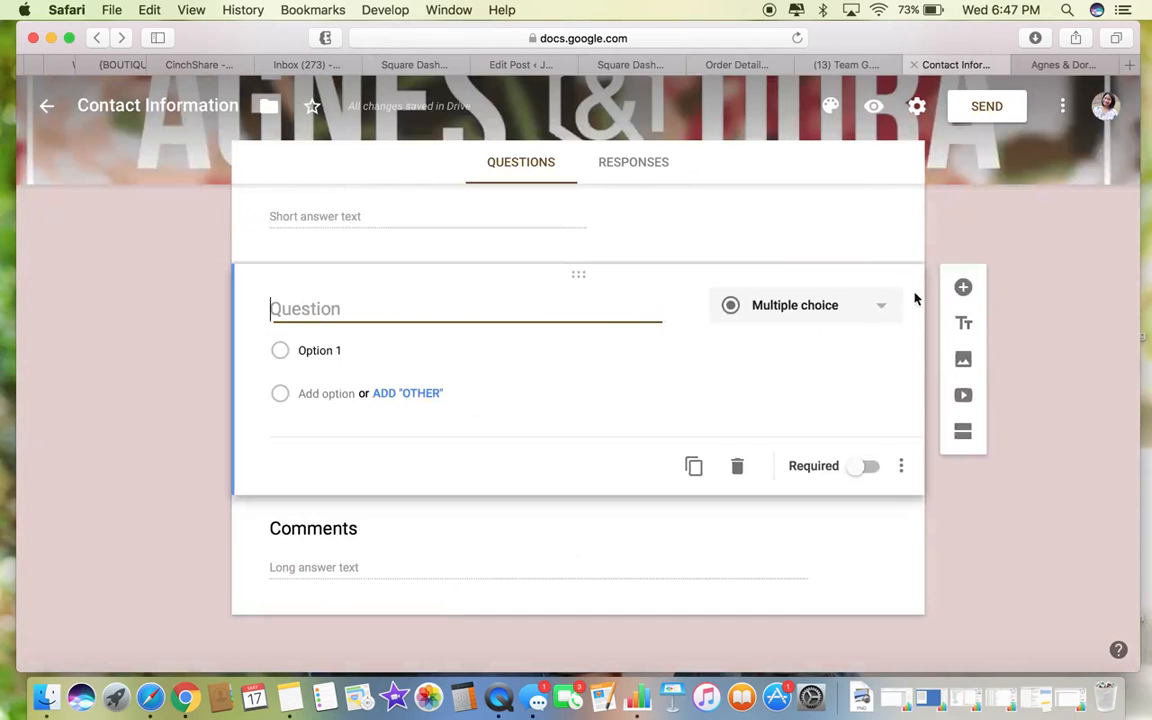
pyautogui.click(966, 434)
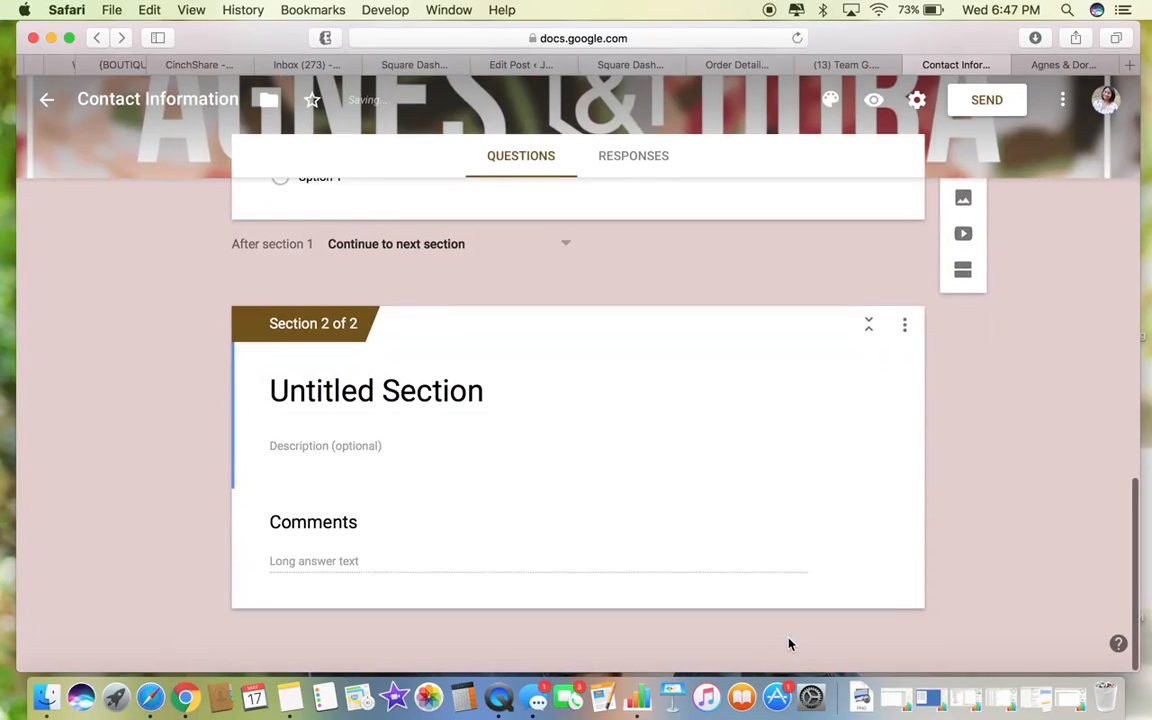
pyautogui.click(905, 326)
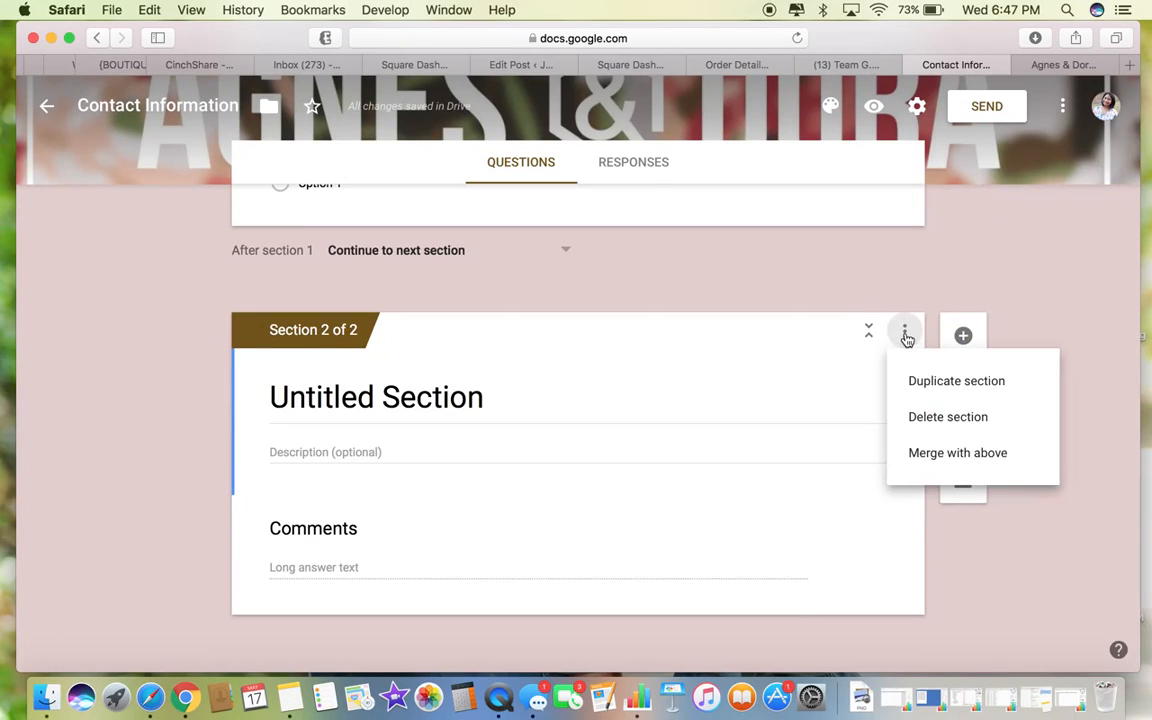
pyautogui.click(944, 388)
# Merge the duplicated third section into the second, and merge the second section into the first.
pyautogui.scroll(-3, 895, 441)
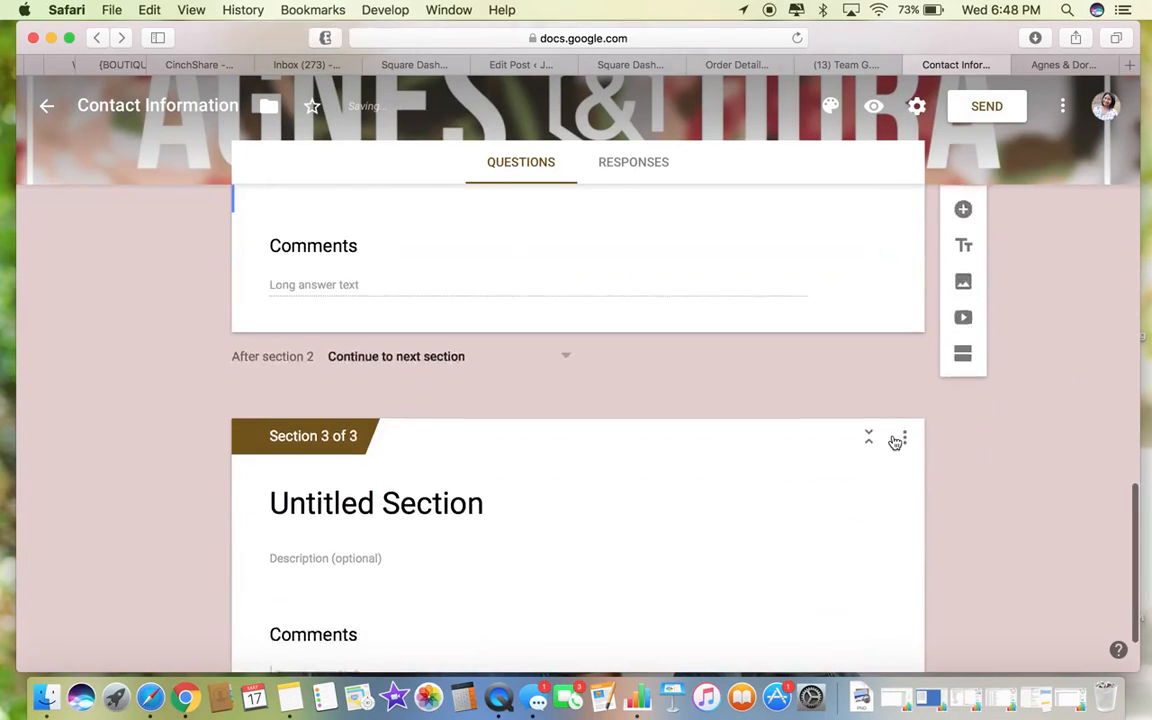
pyautogui.scroll(3, 895, 441)
pyautogui.click(911, 604)
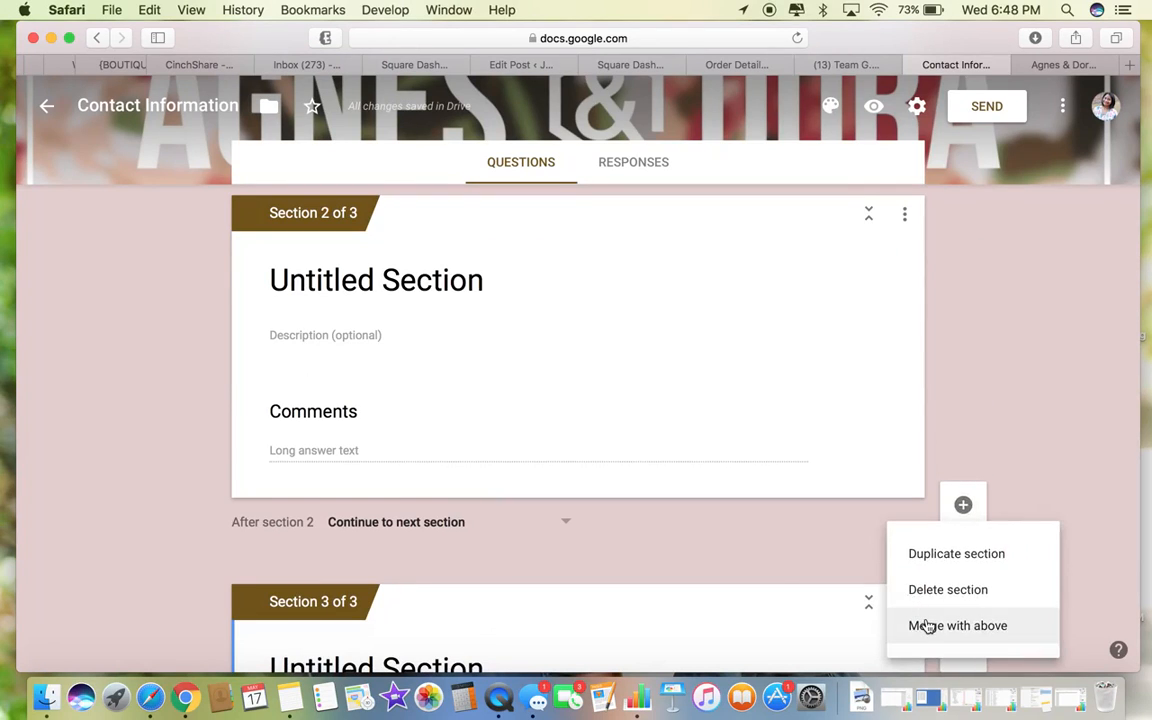
pyautogui.click(928, 626)
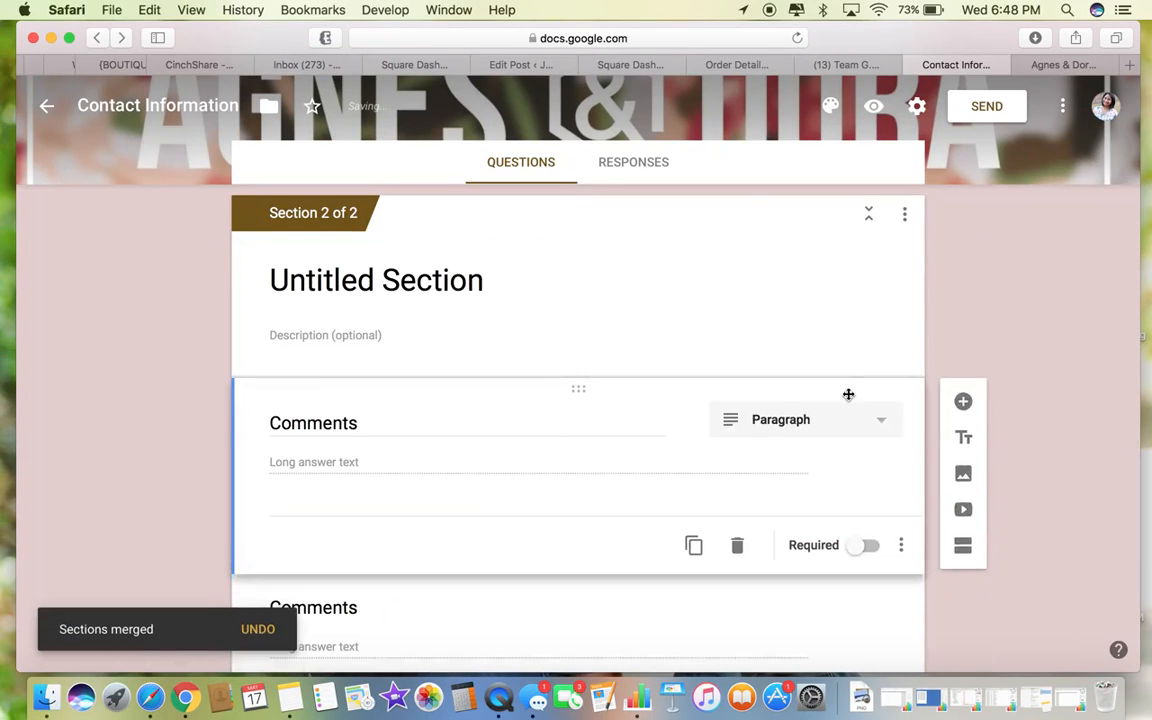
pyautogui.scroll(2, 870, 394)
pyautogui.click(903, 384)
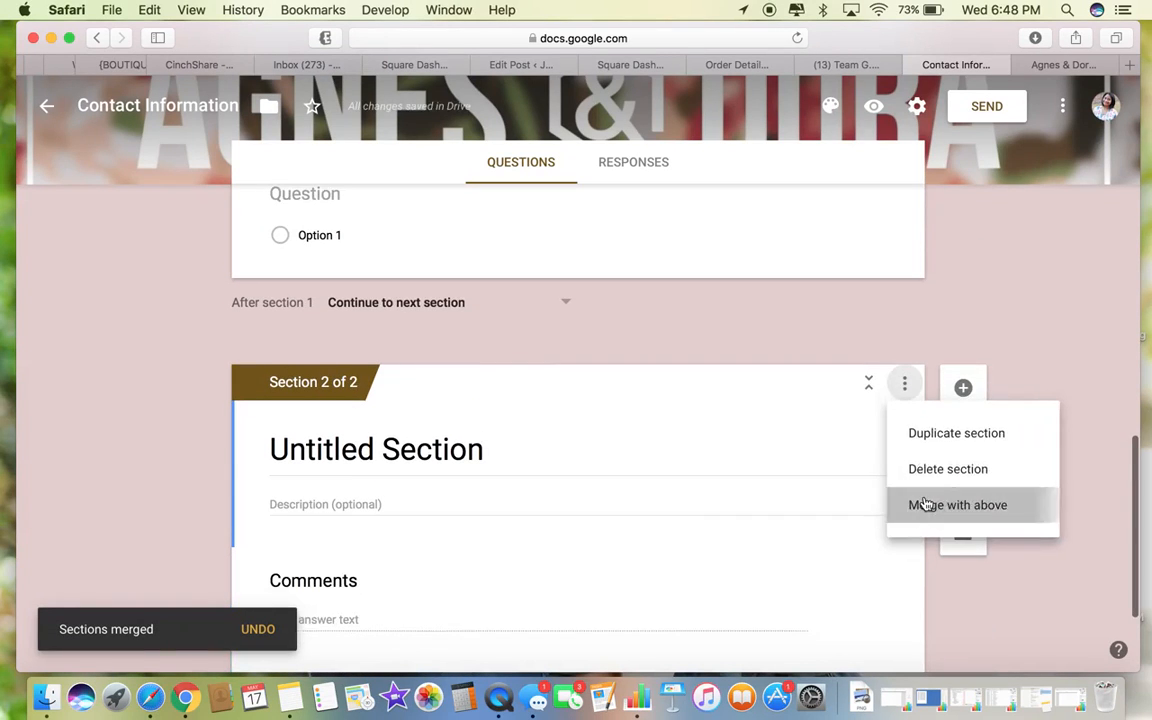
pyautogui.click(926, 505)
pyautogui.scroll(10, 926, 505)
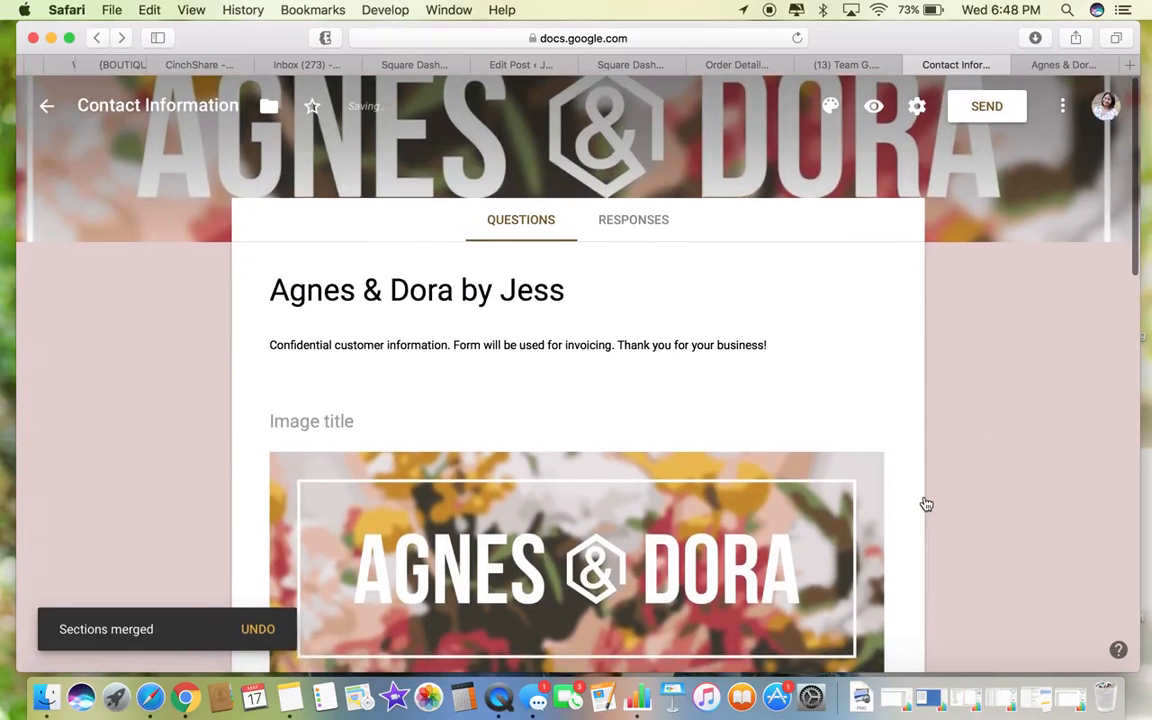
# Review the Shipping Address section of the existing checkout form.
pyautogui.hotkey('ctrl', 'Tab')
pyautogui.click(1106, 110)
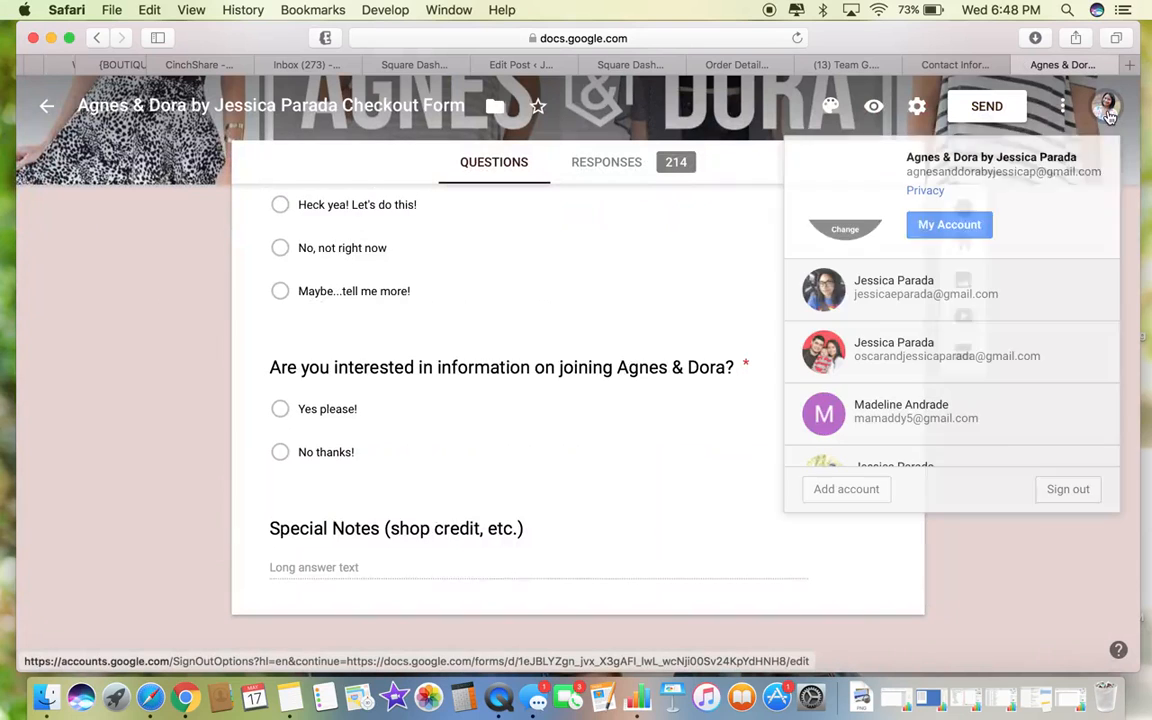
pyautogui.click(1130, 327)
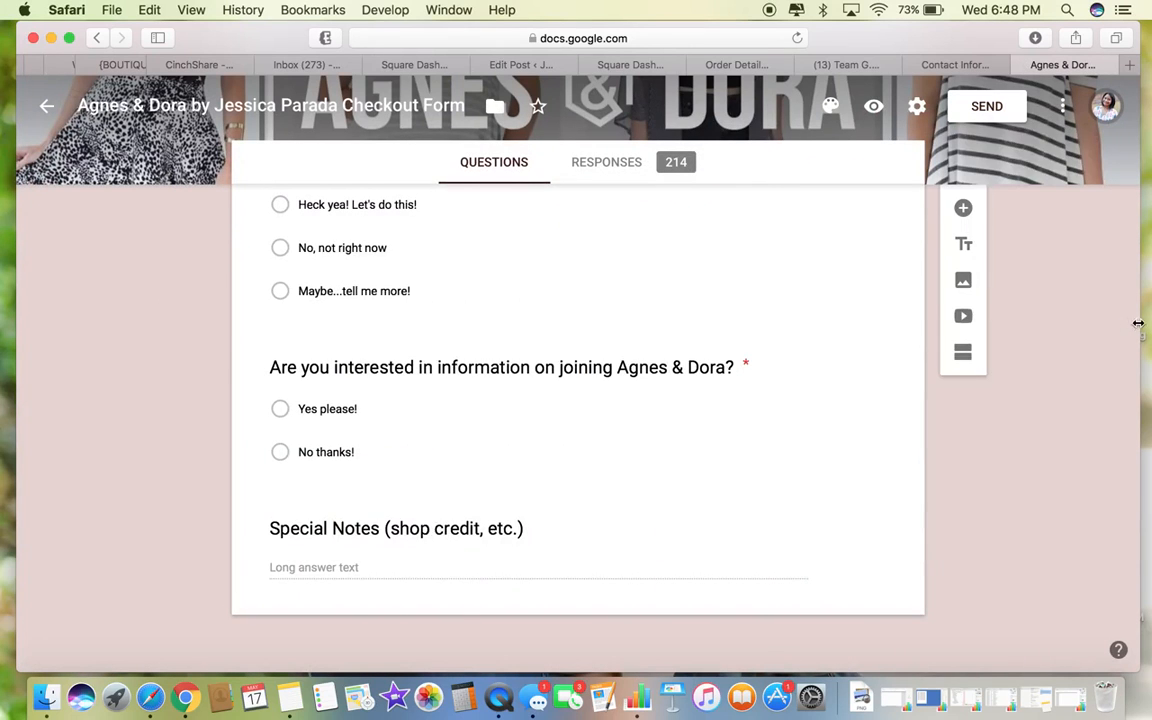
pyautogui.scroll(15, 787, 188)
pyautogui.scroll(5, 842, 328)
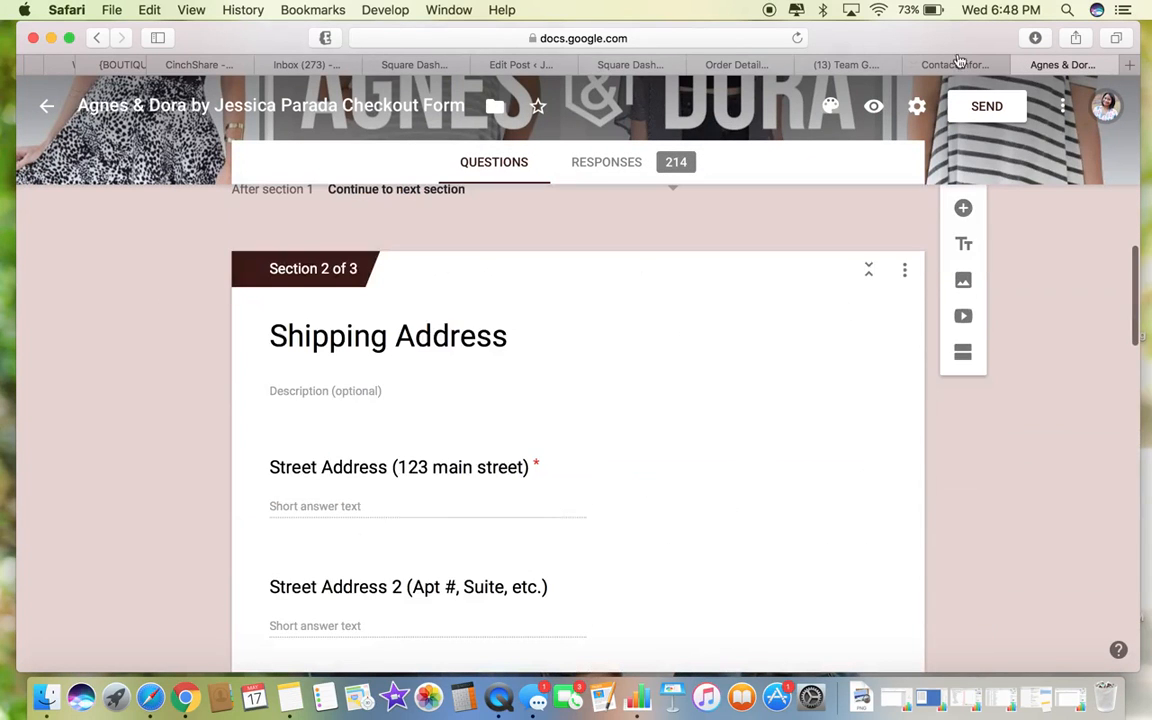
# Review the remaining Shipping Address fields and the Order Information section's questions in the existing checkout form.
pyautogui.scroll(-2, 755, 275)
pyautogui.scroll(-10, 755, 275)
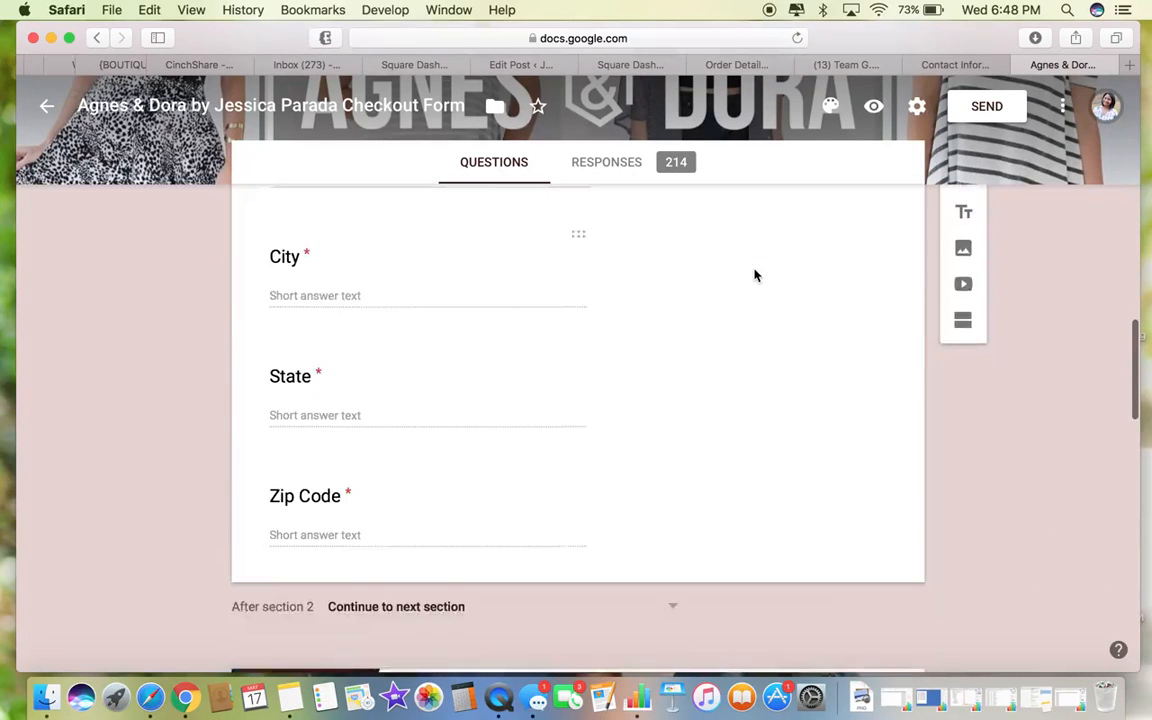
pyautogui.scroll(-1, 755, 275)
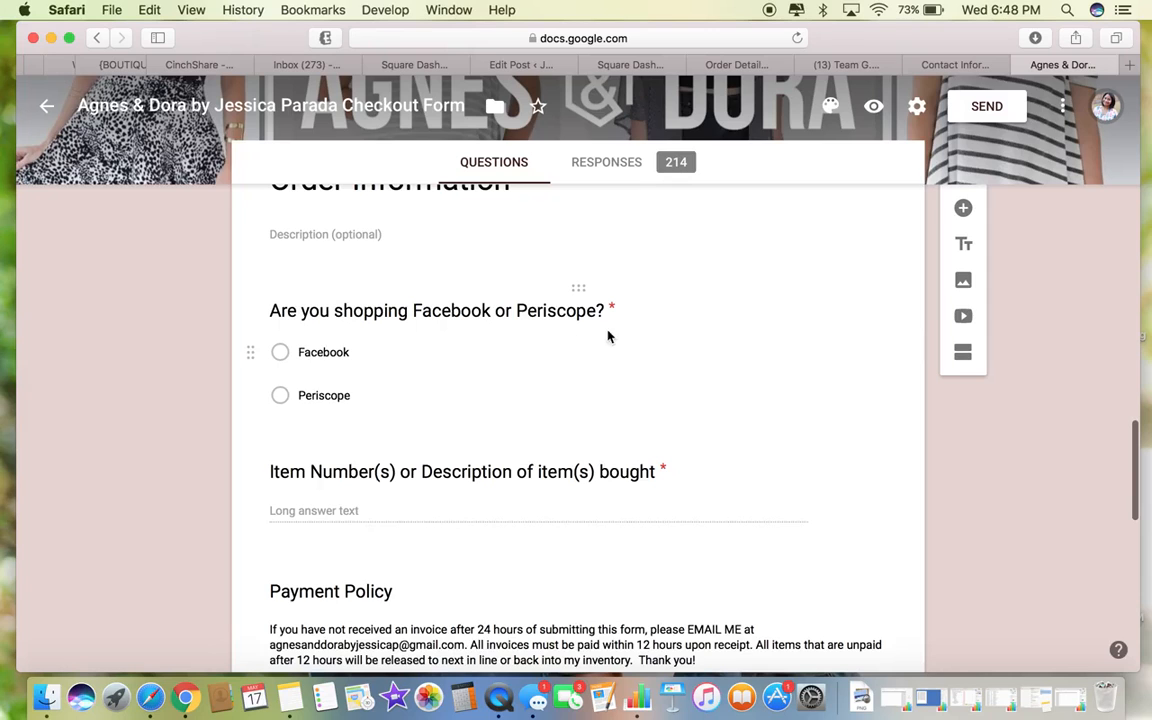
pyautogui.scroll(-2, 441, 451)
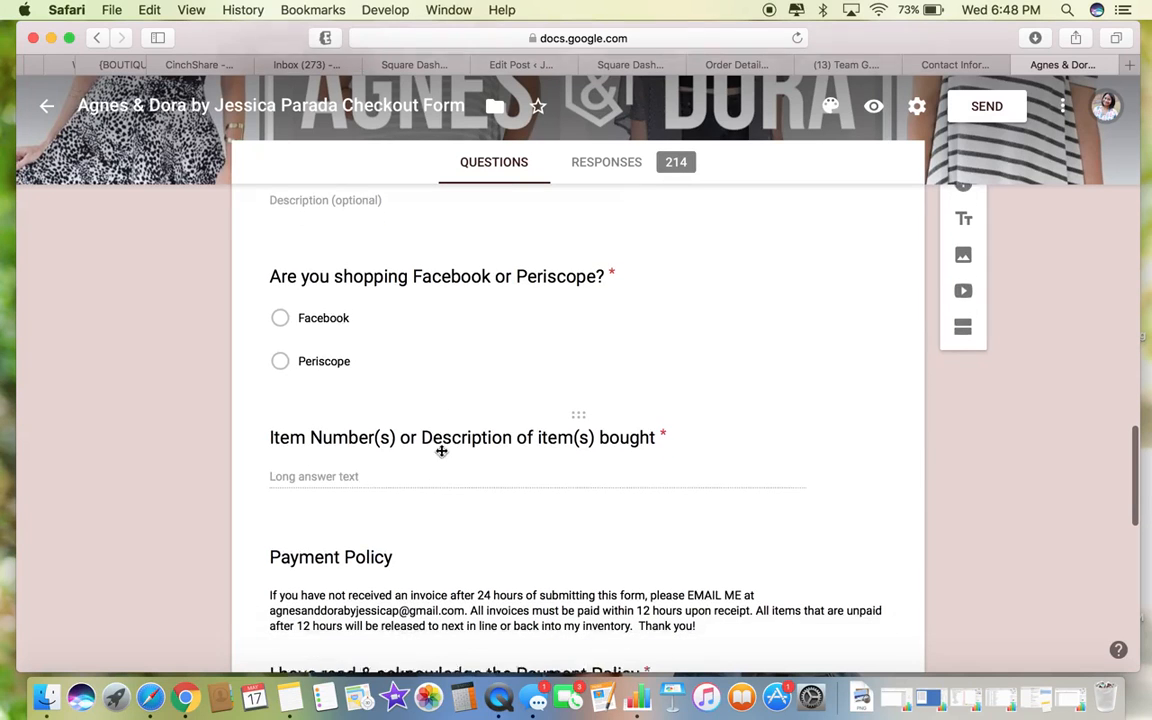
pyautogui.scroll(-1, 441, 451)
pyautogui.scroll(2, 441, 456)
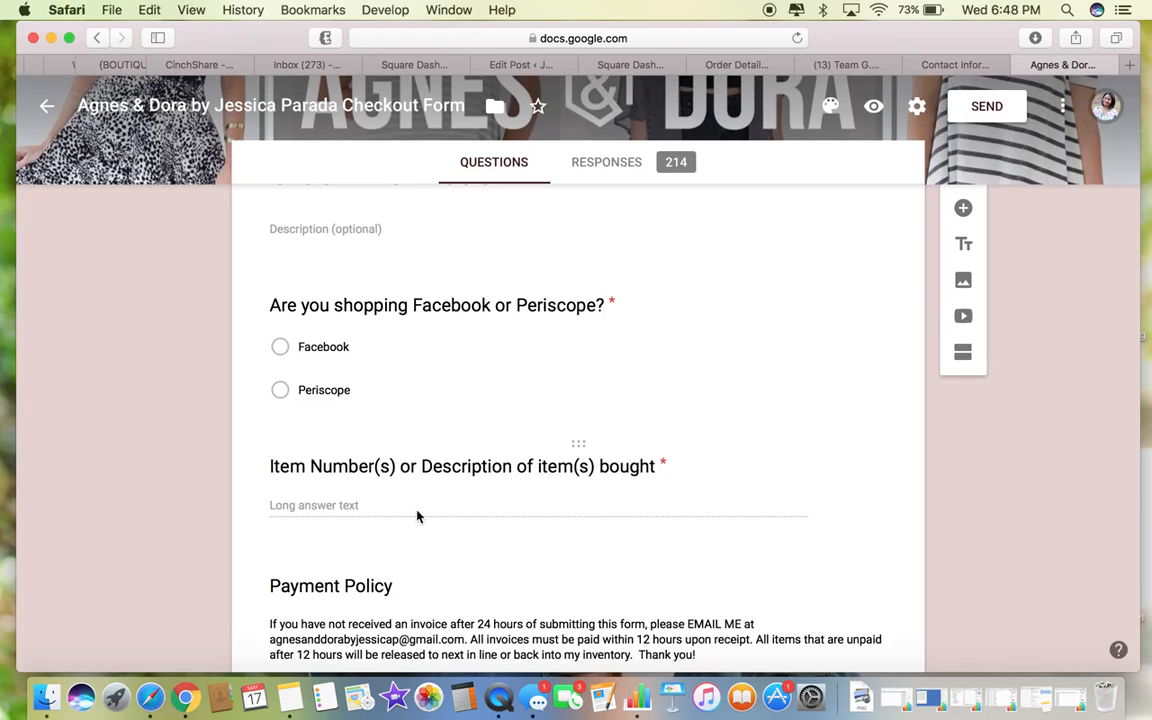
pyautogui.scroll(5, 663, 455)
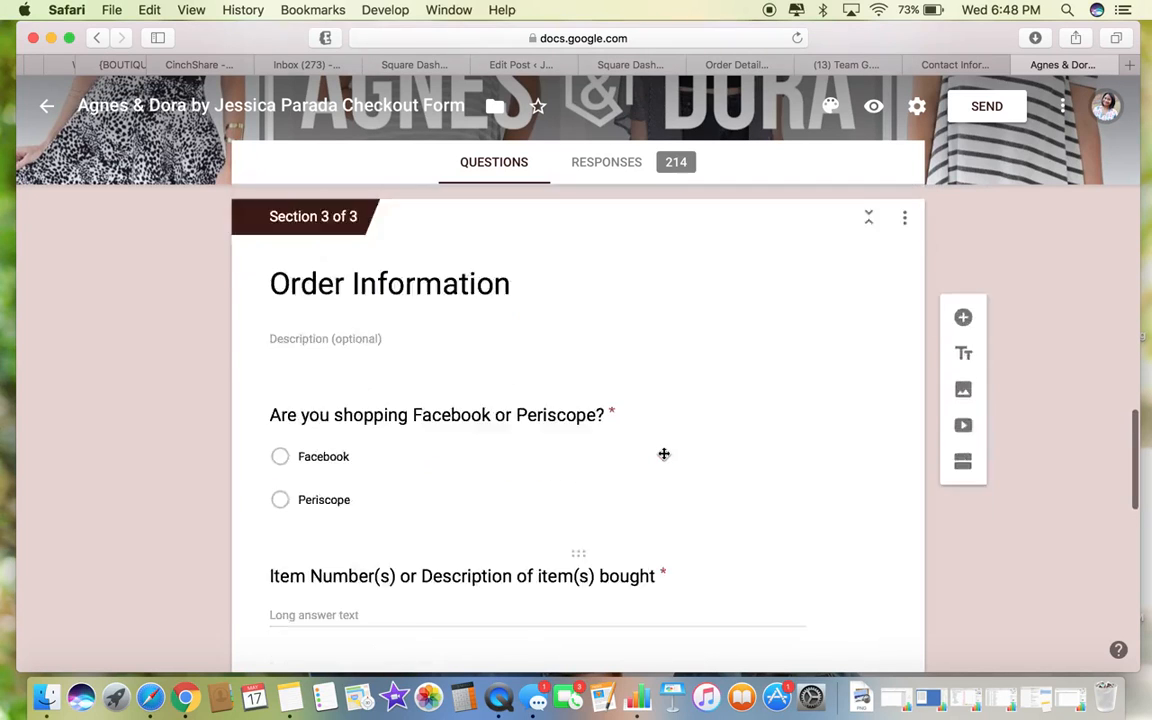
pyautogui.scroll(-5, 663, 453)
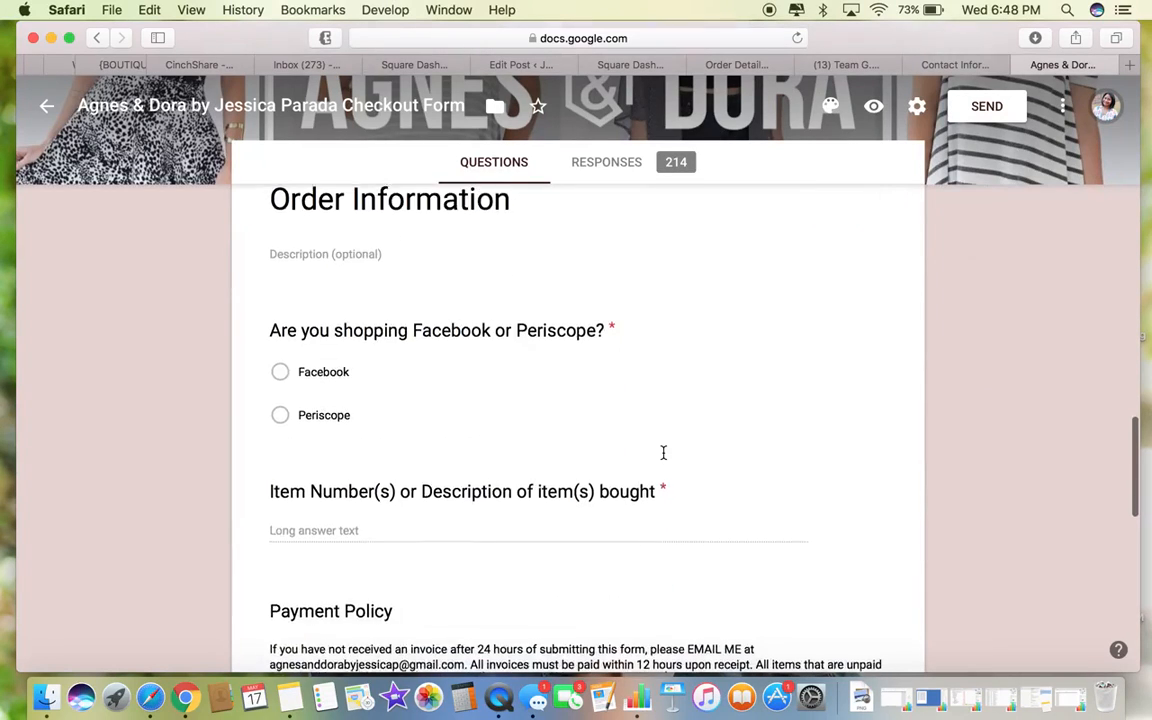
# Examine the answer type of the item number question and the payment and return policy items beneath it.
pyautogui.click(631, 529)
pyautogui.click(556, 544)
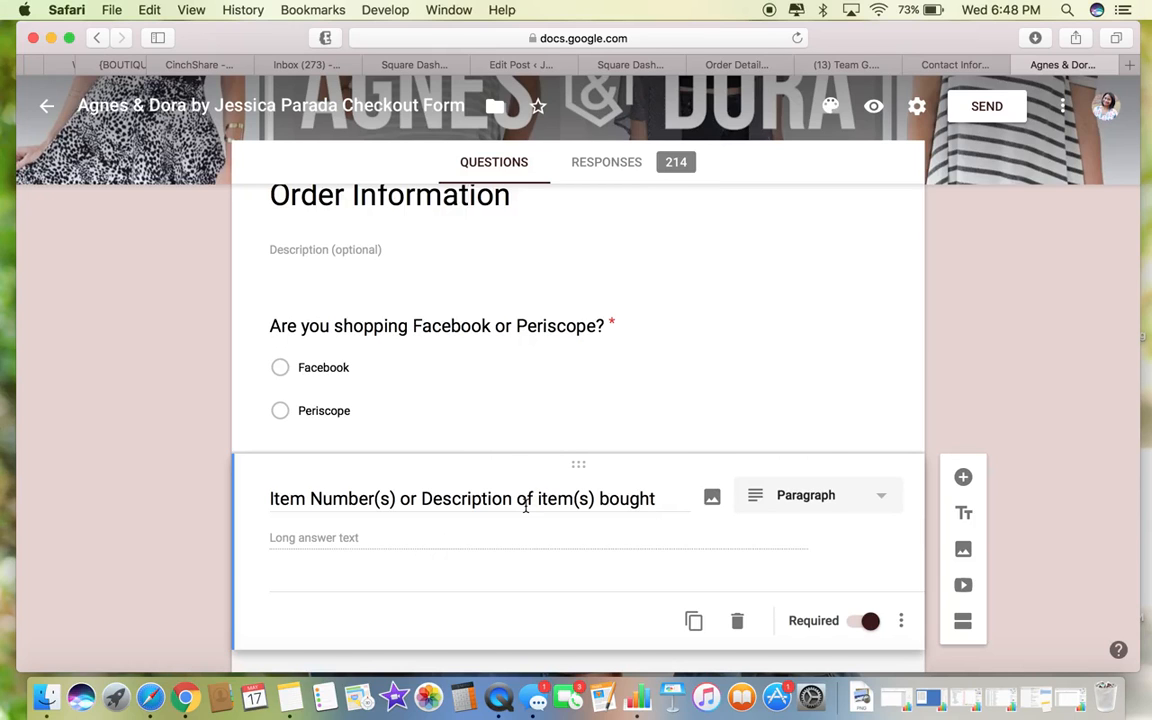
pyautogui.scroll(-5, 579, 543)
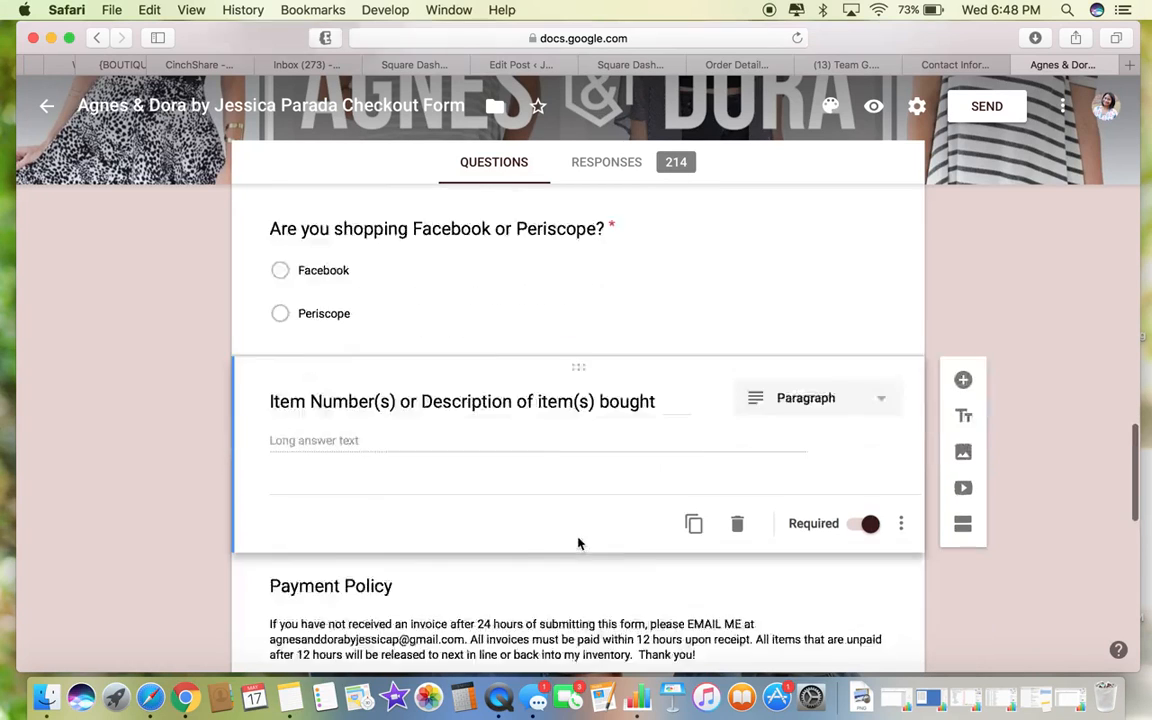
pyautogui.scroll(-3, 498, 352)
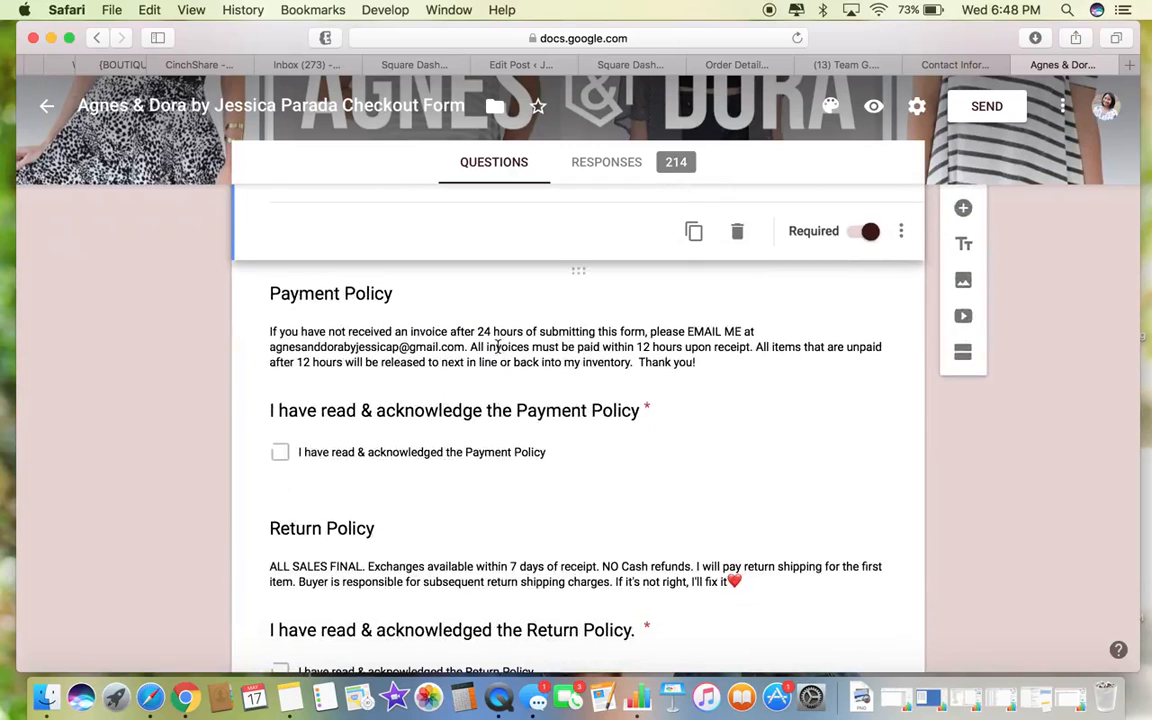
pyautogui.scroll(-1, 498, 350)
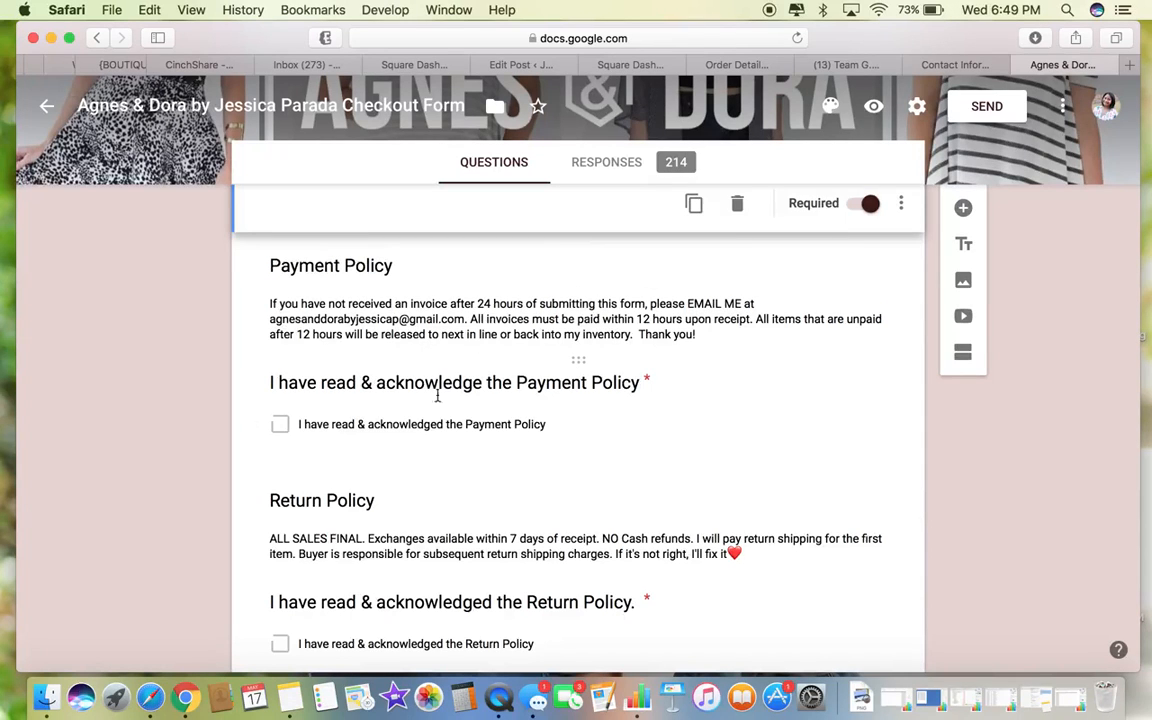
# In the Contact Information form, retitle the first Comments question as "Policy".
pyautogui.click(953, 62)
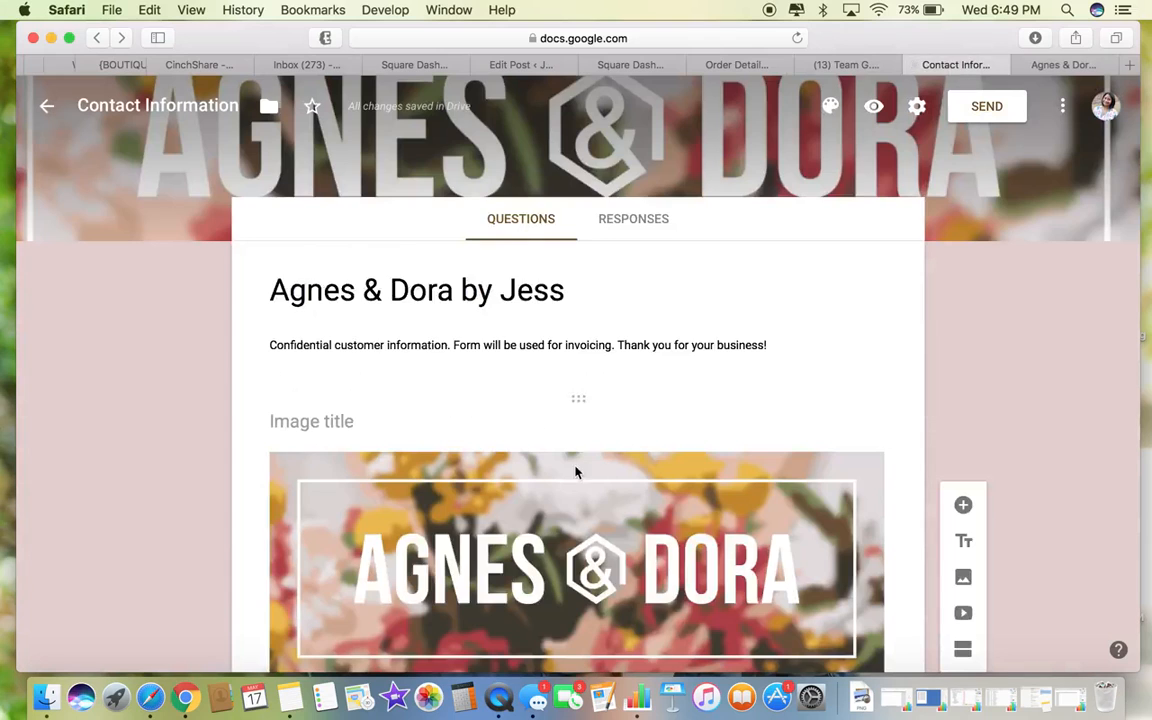
pyautogui.scroll(-15, 576, 470)
pyautogui.click(360, 410)
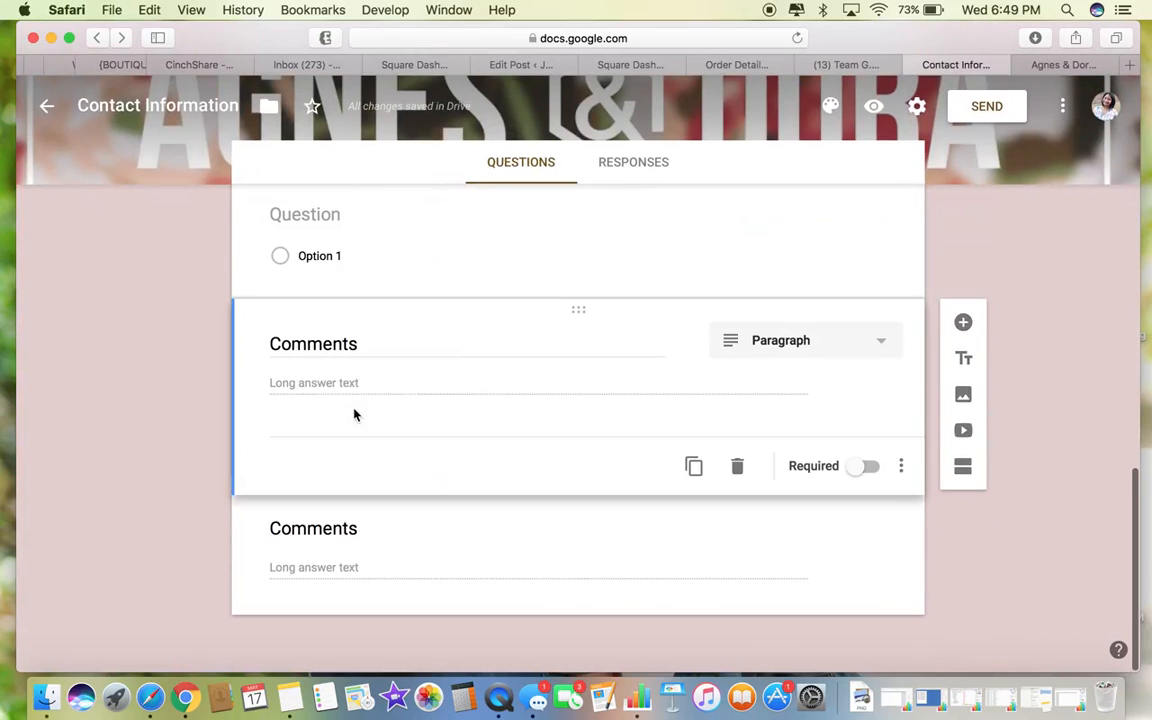
pyautogui.doubleClick(329, 356)
pyautogui.write('Po')
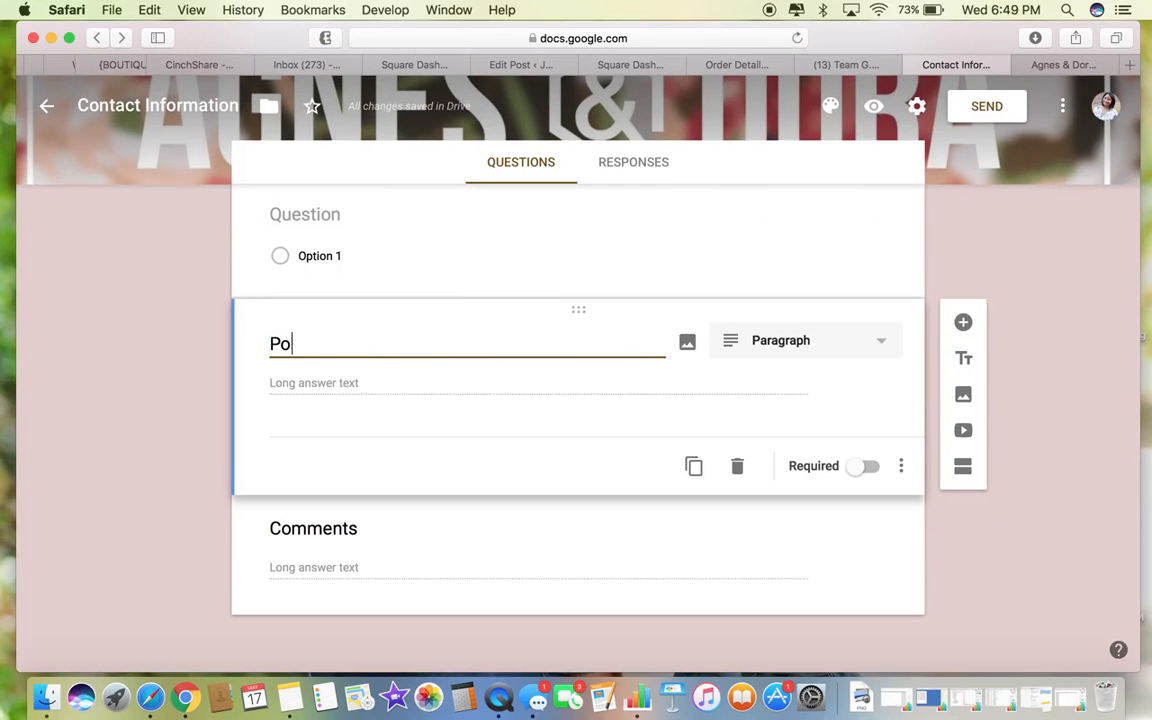
pyautogui.write('licy')
# Check the existing form's policy wording, try to edit the Policy question's answer text, and switch its Required setting on and back off.
pyautogui.click(1066, 65)
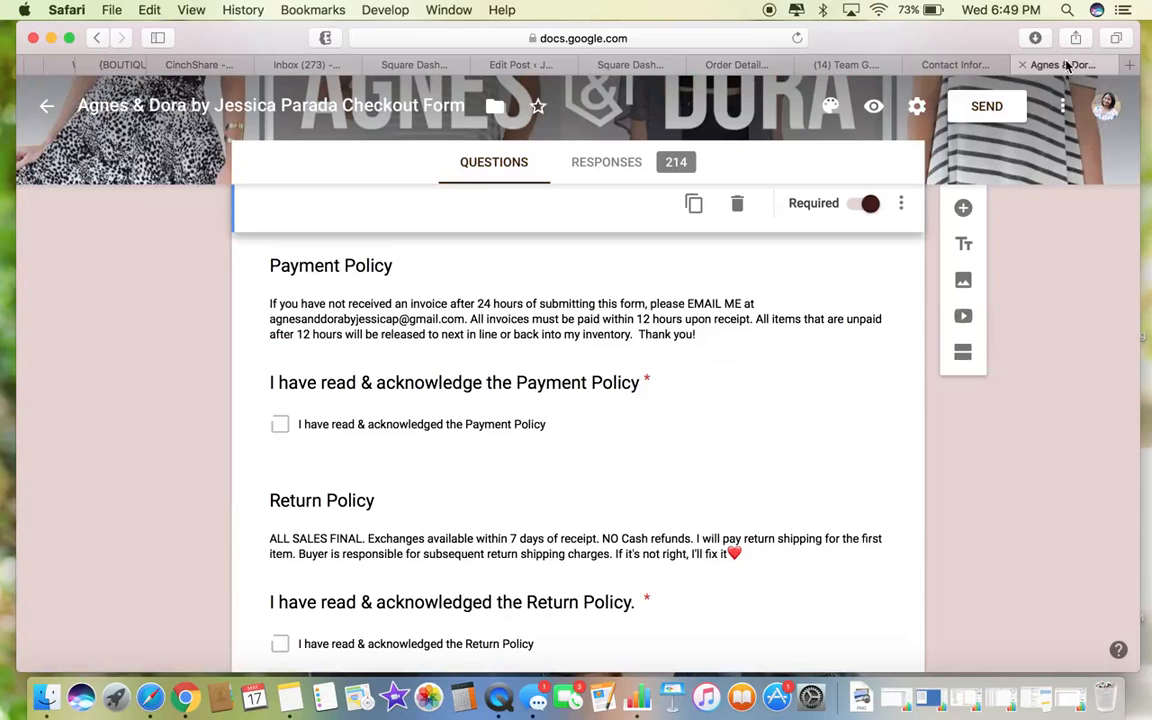
pyautogui.click(988, 64)
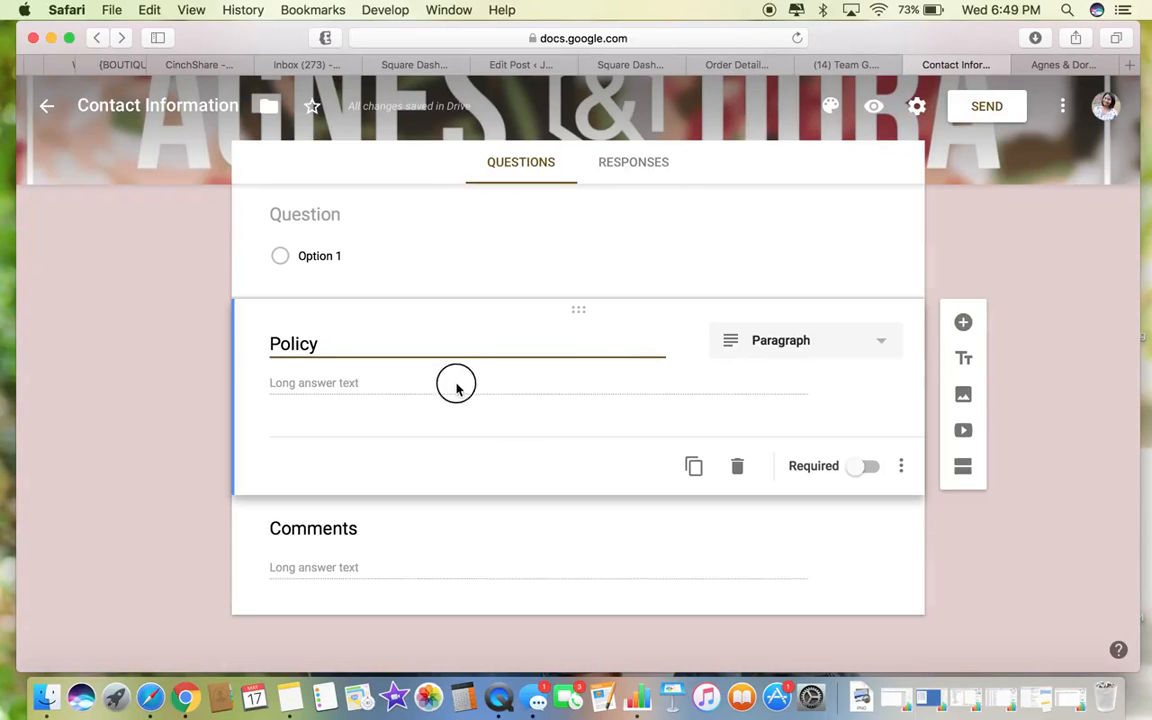
pyautogui.click(357, 383)
pyautogui.click(298, 382)
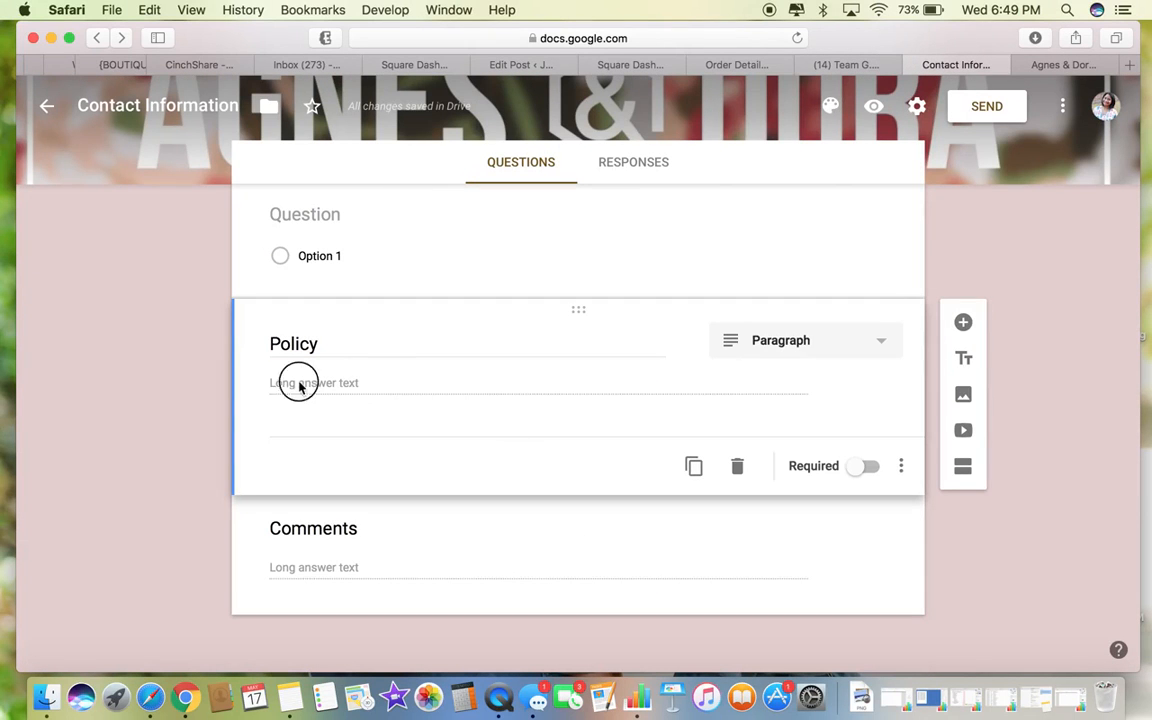
pyautogui.click(464, 387)
pyautogui.click(494, 499)
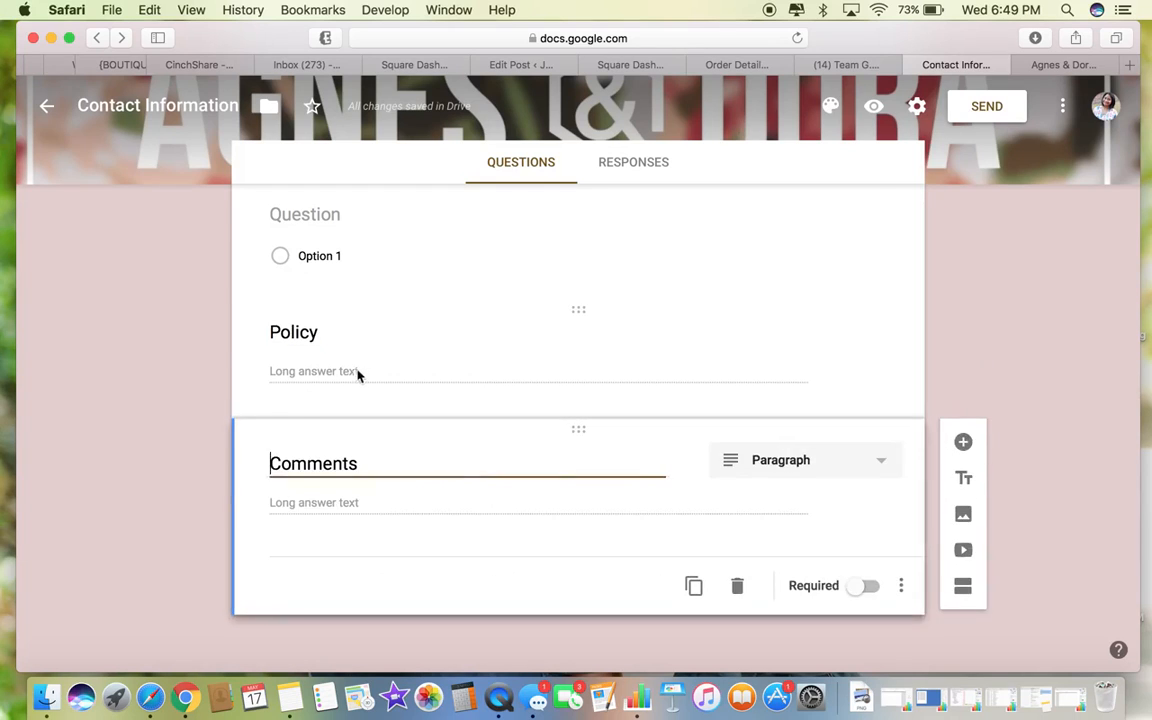
pyautogui.click(332, 375)
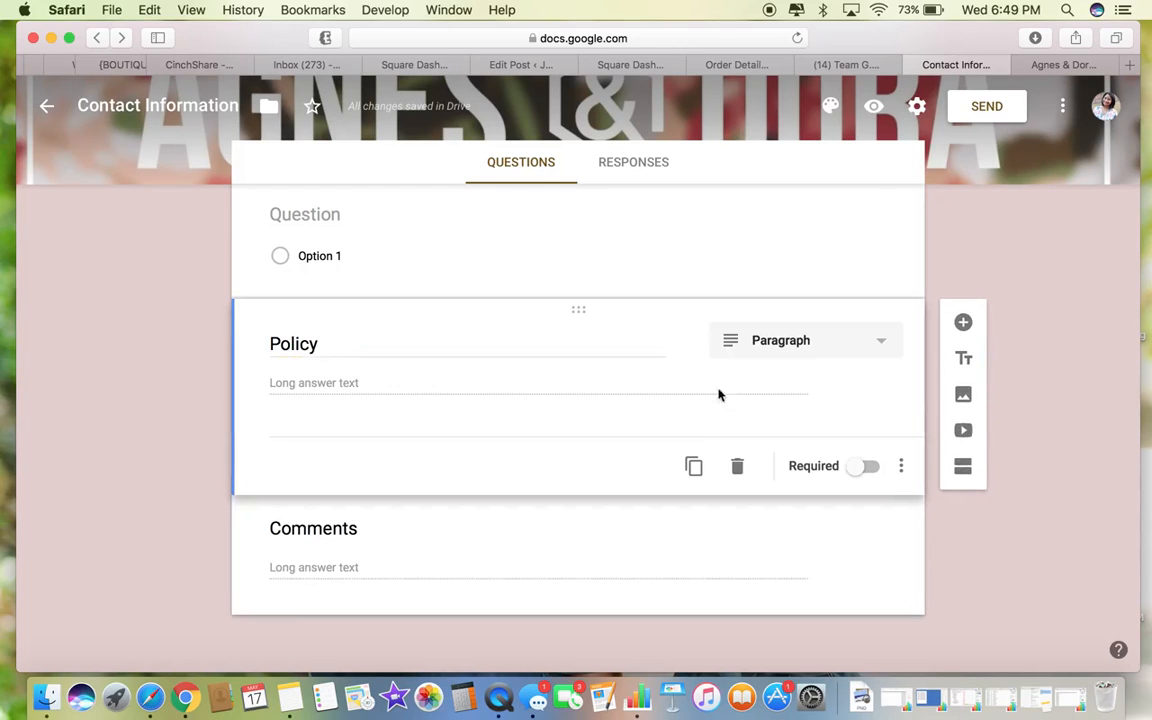
pyautogui.click(866, 467)
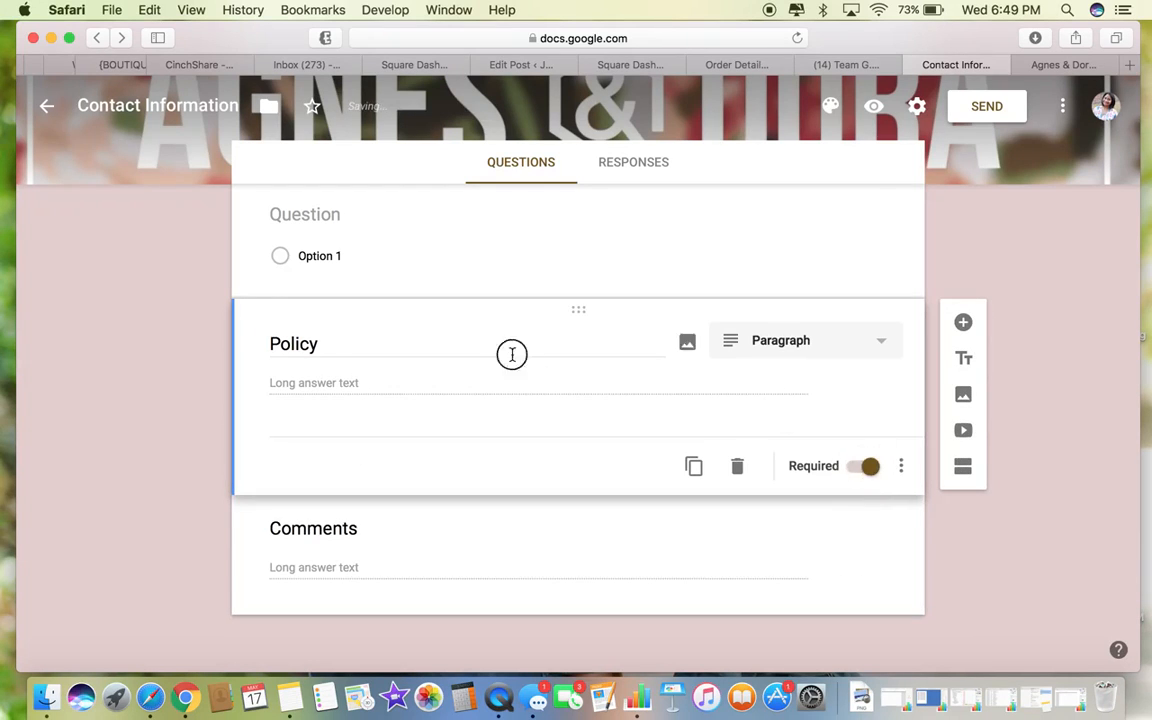
pyautogui.click(517, 382)
pyautogui.click(862, 468)
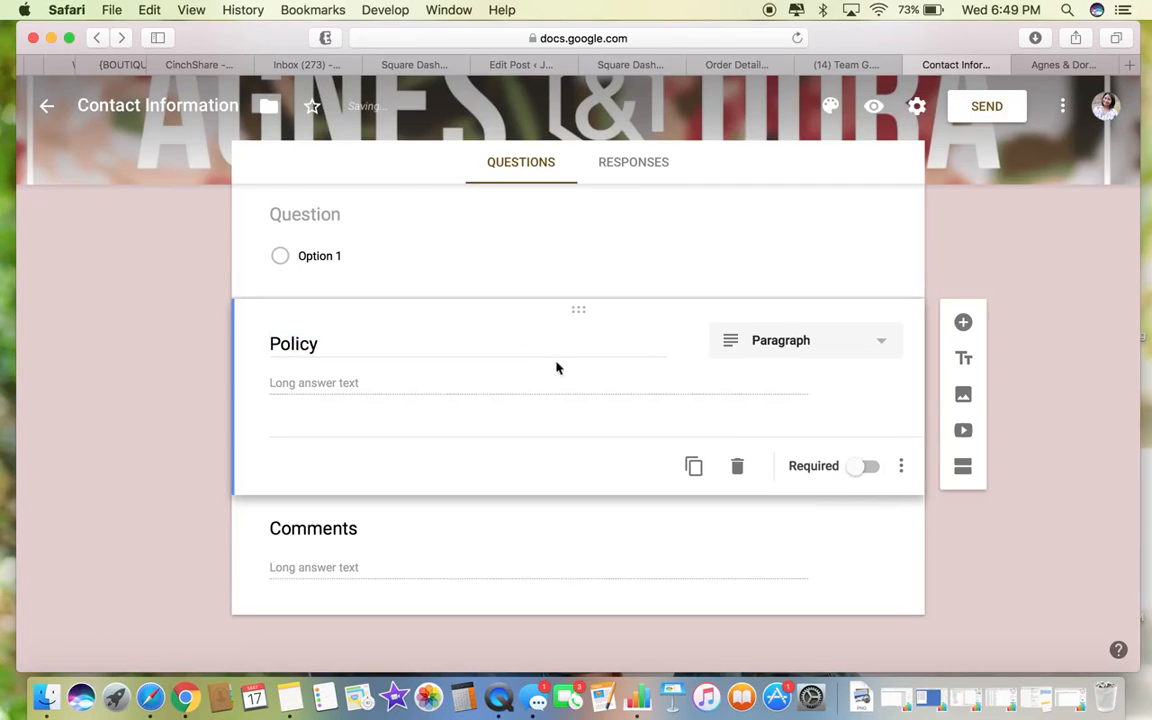
# Retitle the Policy question as "Payment Policy" and keep its answer type as Paragraph.
pyautogui.click(363, 386)
pyautogui.doubleClick(365, 337)
pyautogui.write('Payment')
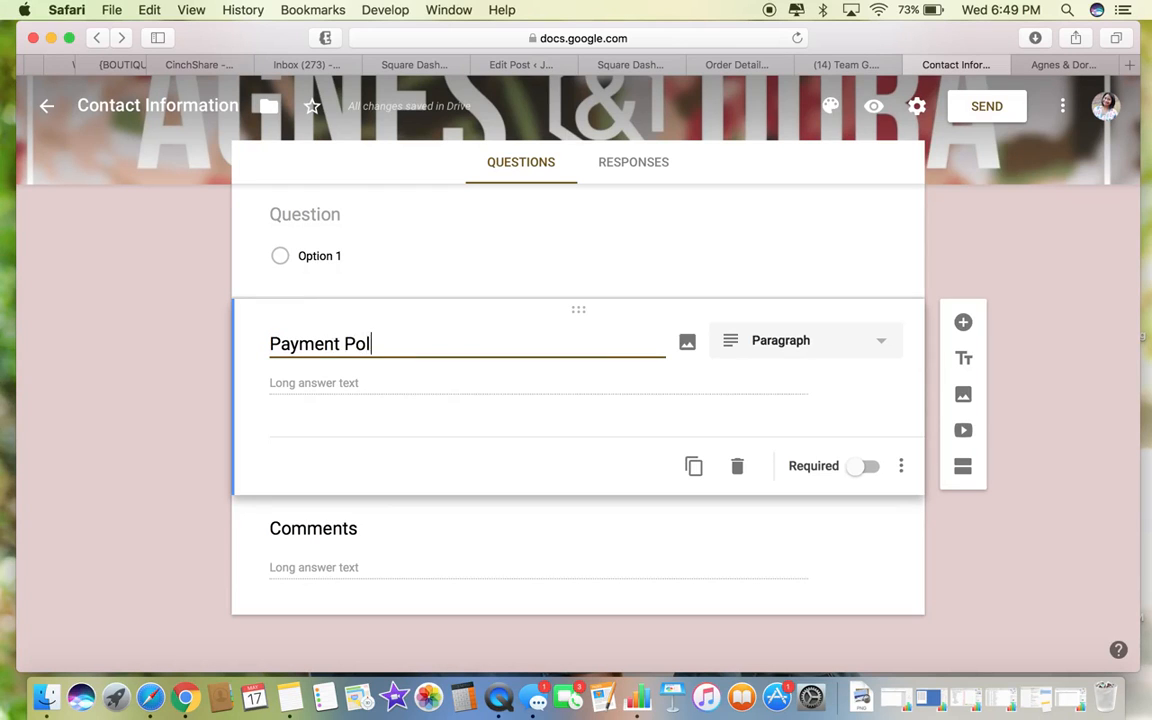
pyautogui.write(' Policy')
pyautogui.click(897, 350)
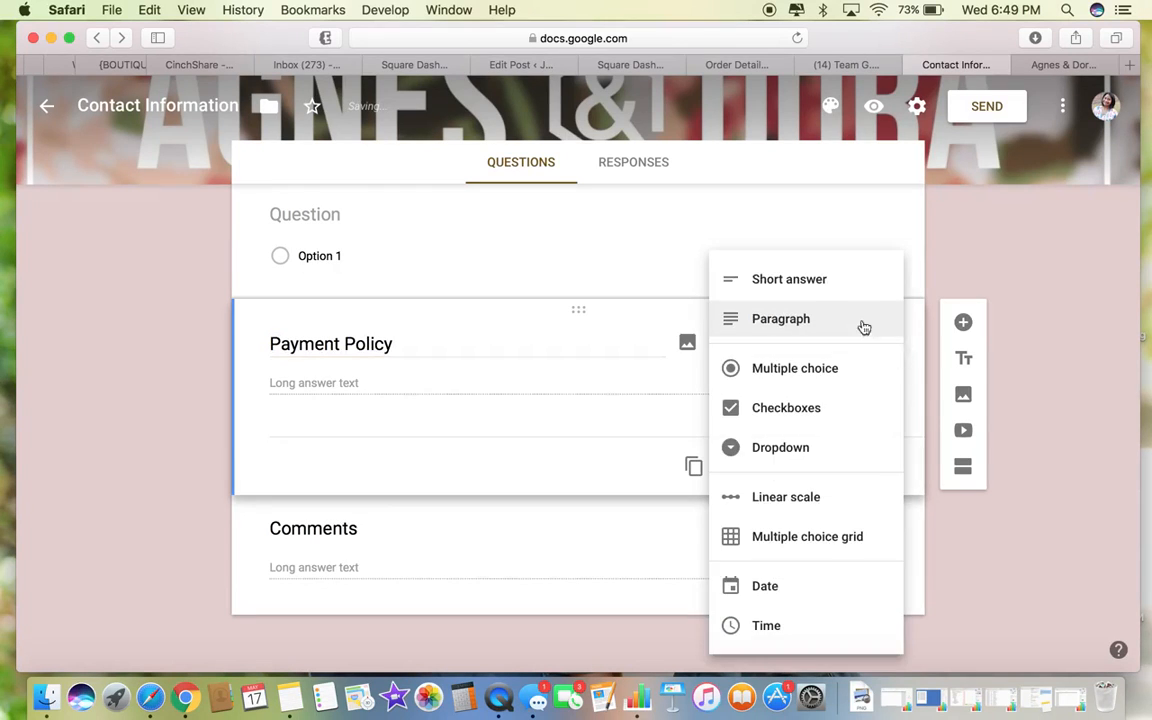
pyautogui.click(838, 319)
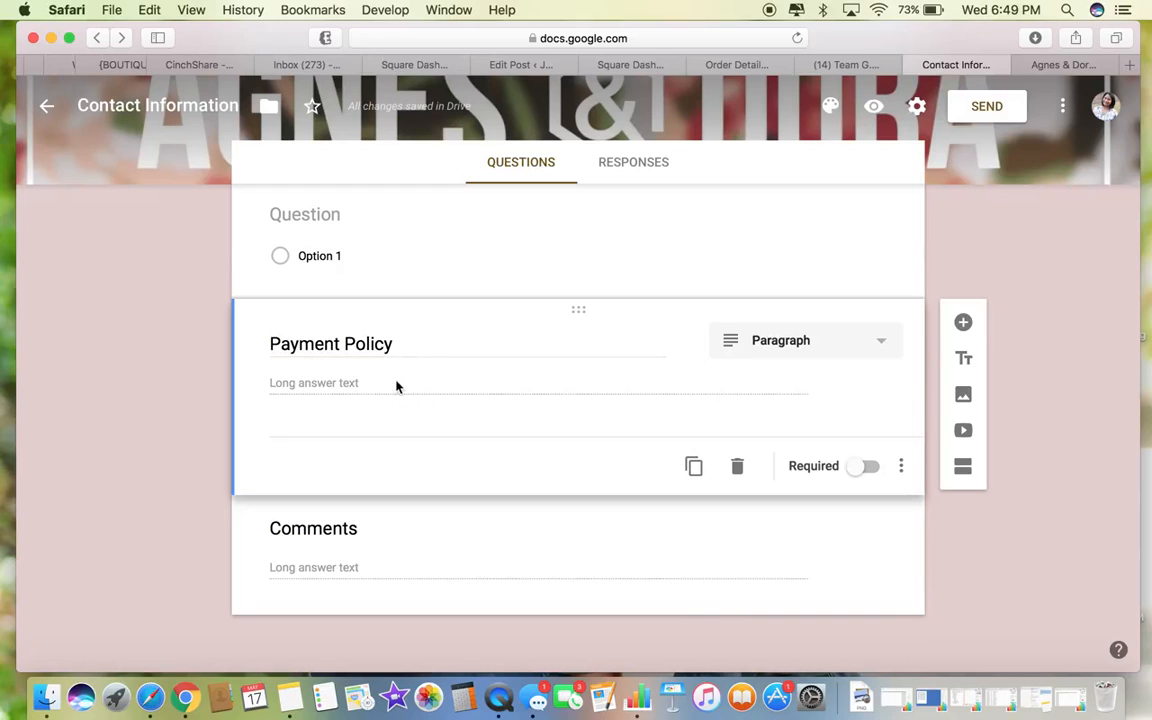
pyautogui.tripleClick(416, 337)
pyautogui.click(416, 337)
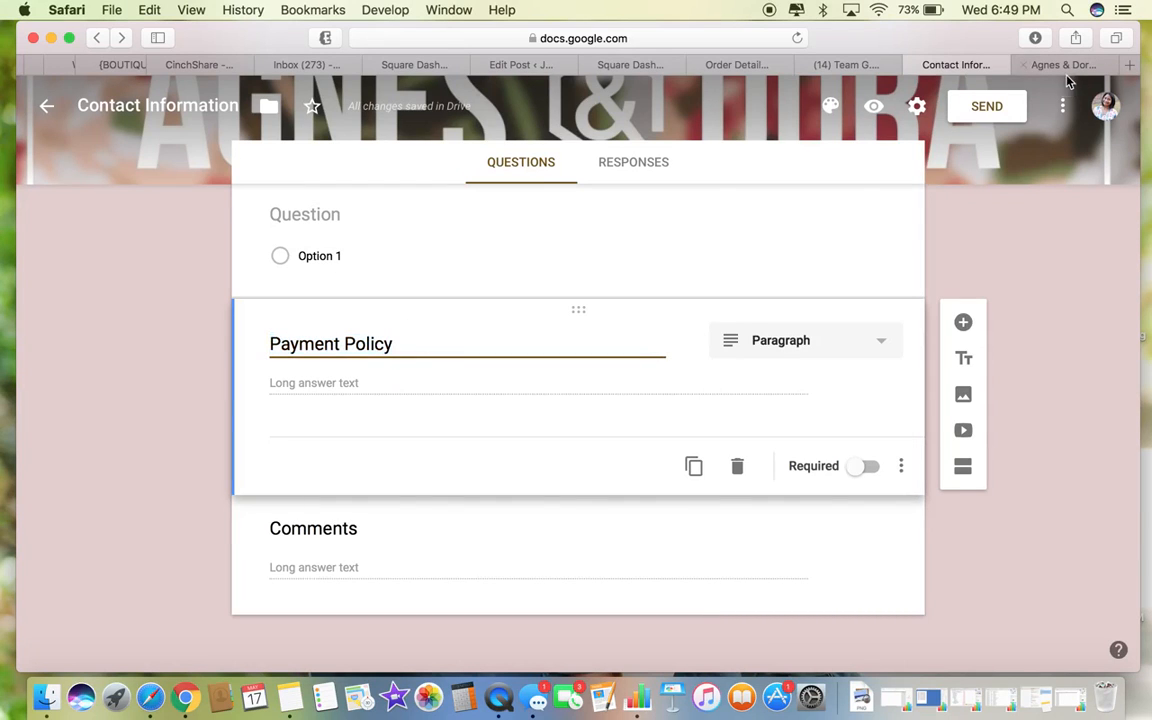
# Change the remaining Comments question to Checkboxes, checking the existing form's acknowledgement question as the model.
pyautogui.click(494, 537)
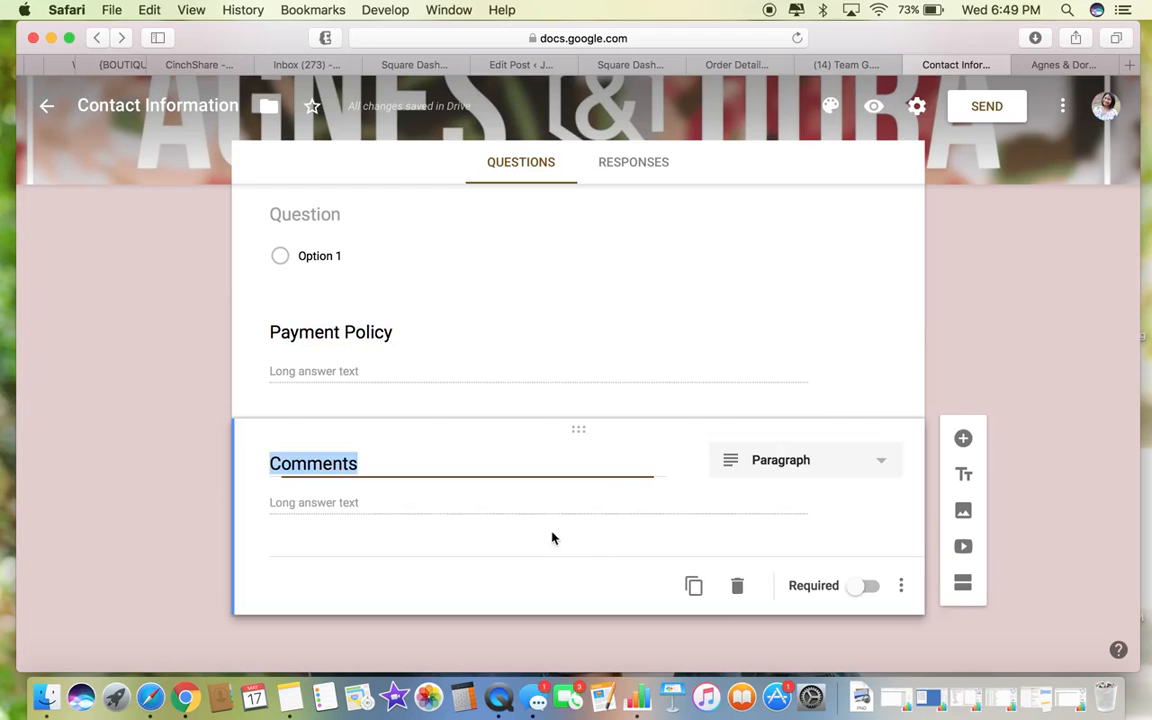
pyautogui.click(878, 460)
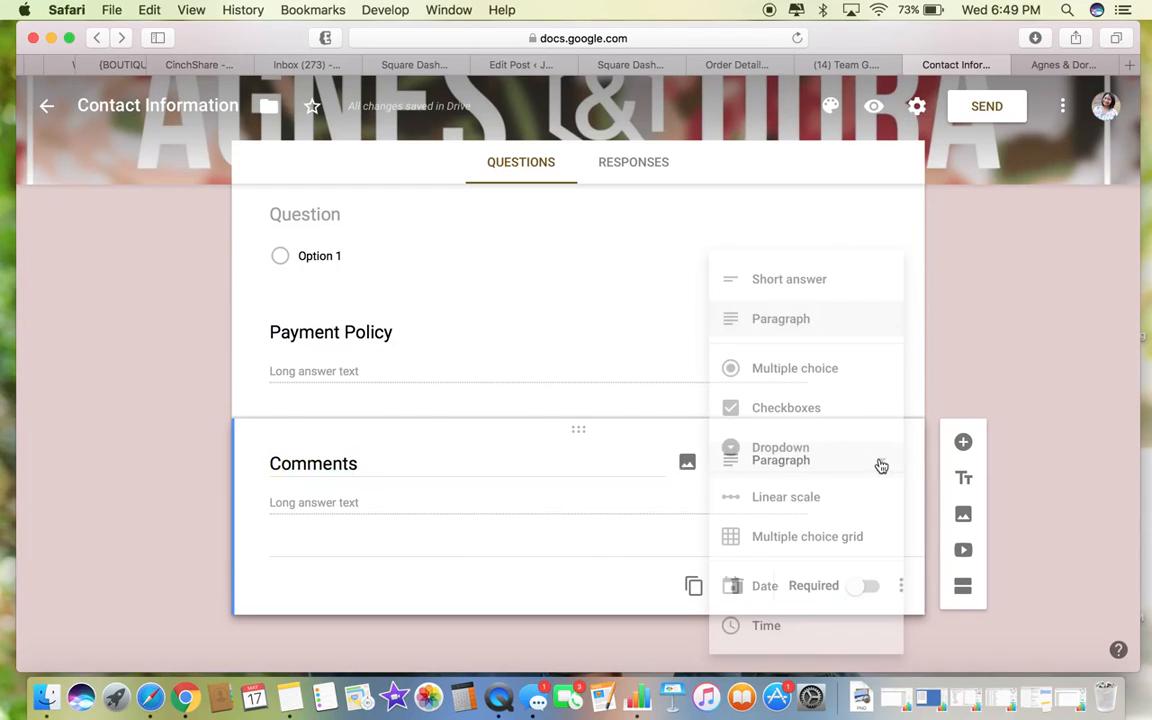
pyautogui.click(800, 412)
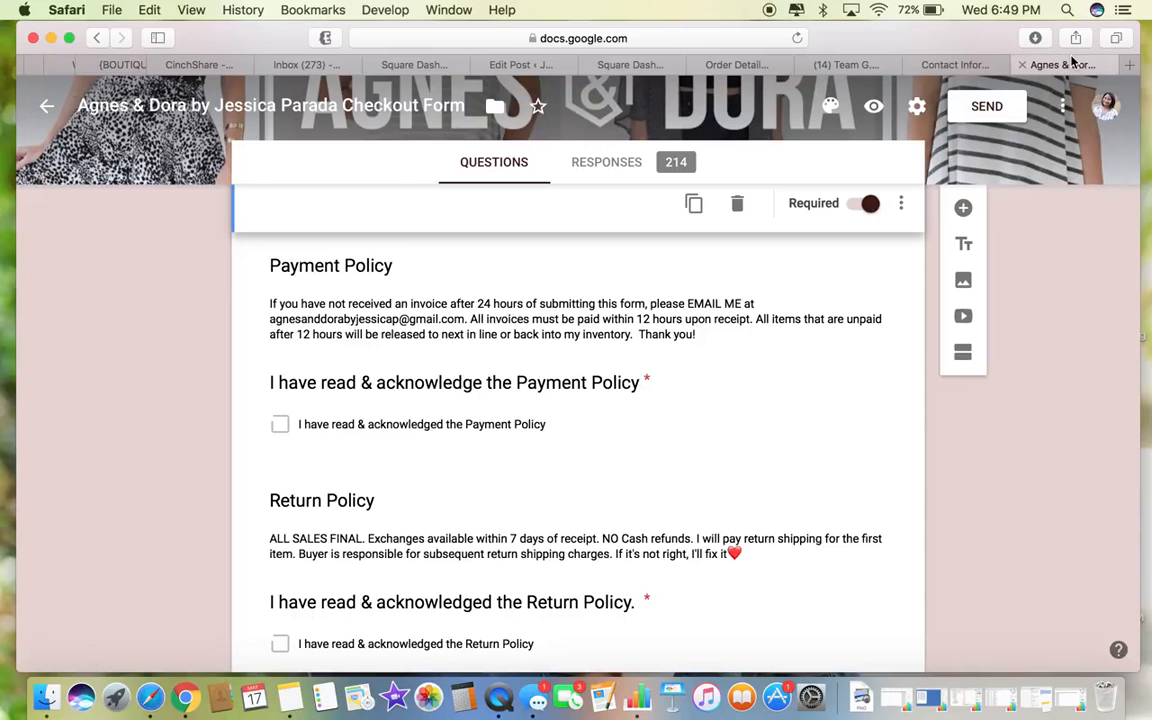
pyautogui.click(958, 64)
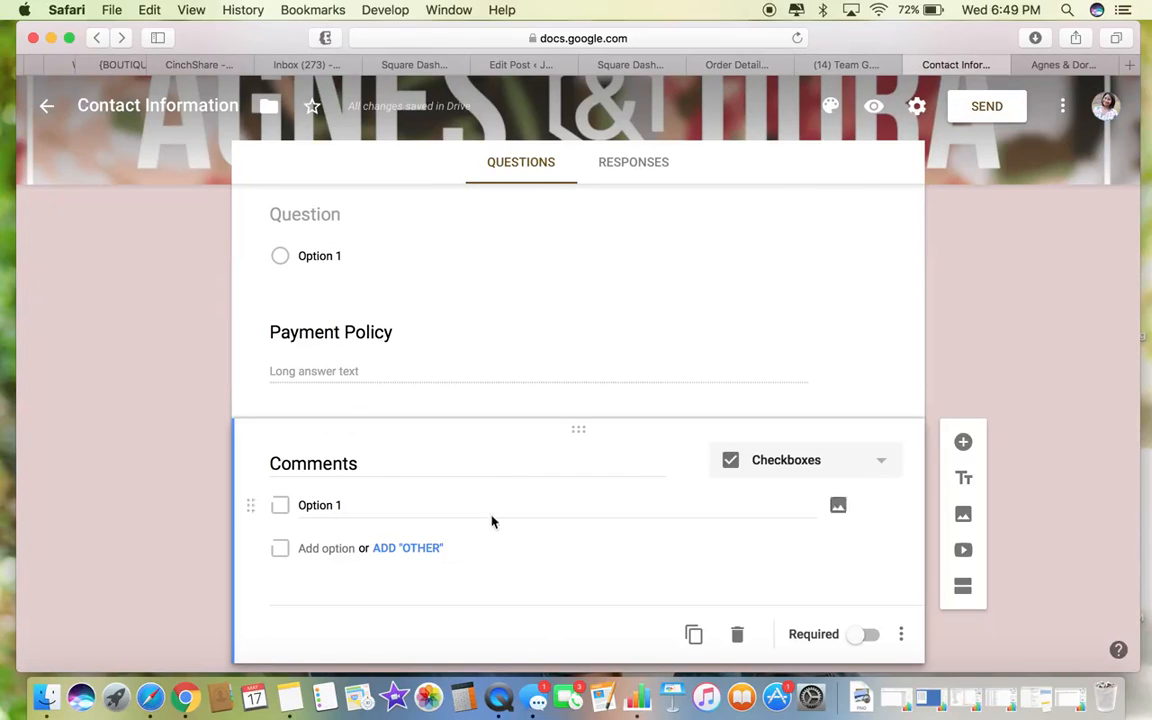
# Title the checkbox question "I have read" and rename its first option to "Yes".
pyautogui.doubleClick(396, 466)
pyautogui.write('I ahv')
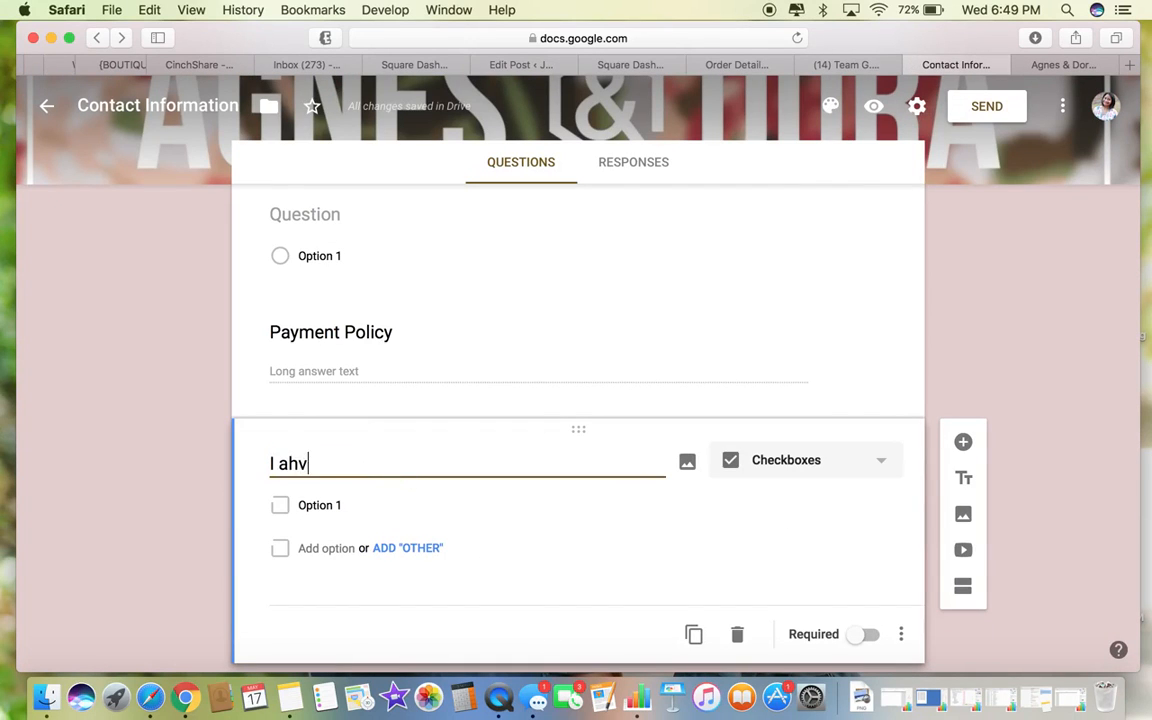
pyautogui.press('BackSpace')
pyautogui.press('BackSpace')
pyautogui.press('BackSpace')
pyautogui.write('have read')
pyautogui.click(360, 504)
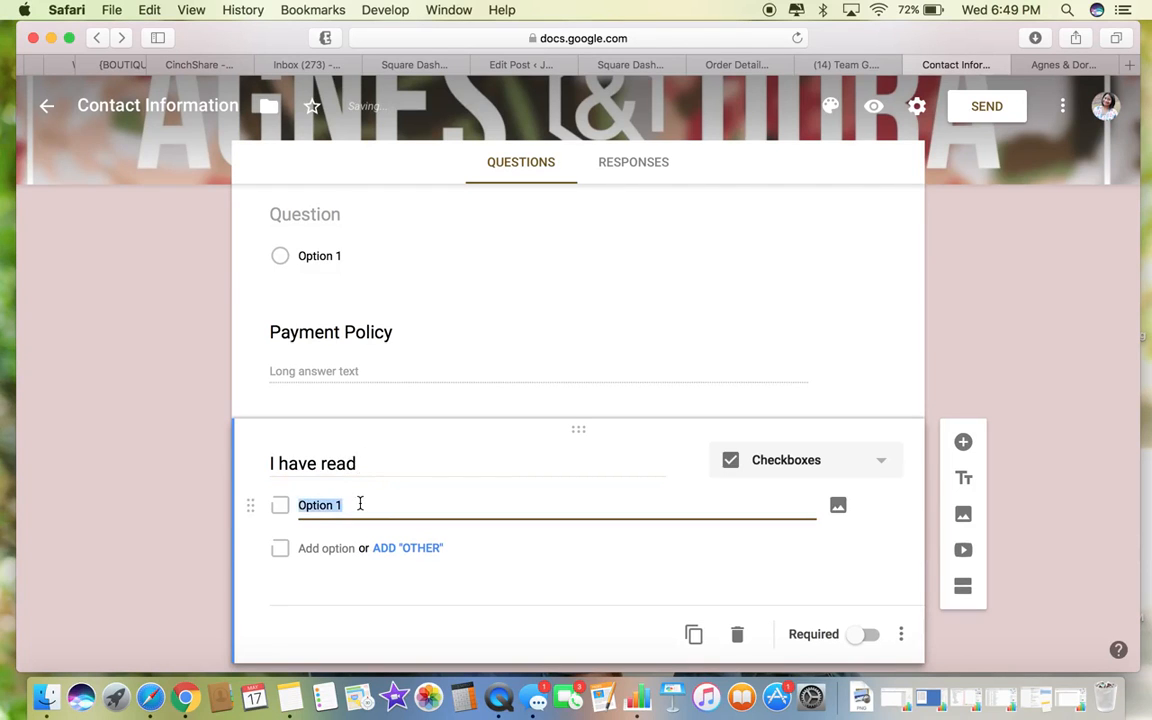
pyautogui.write('Yes')
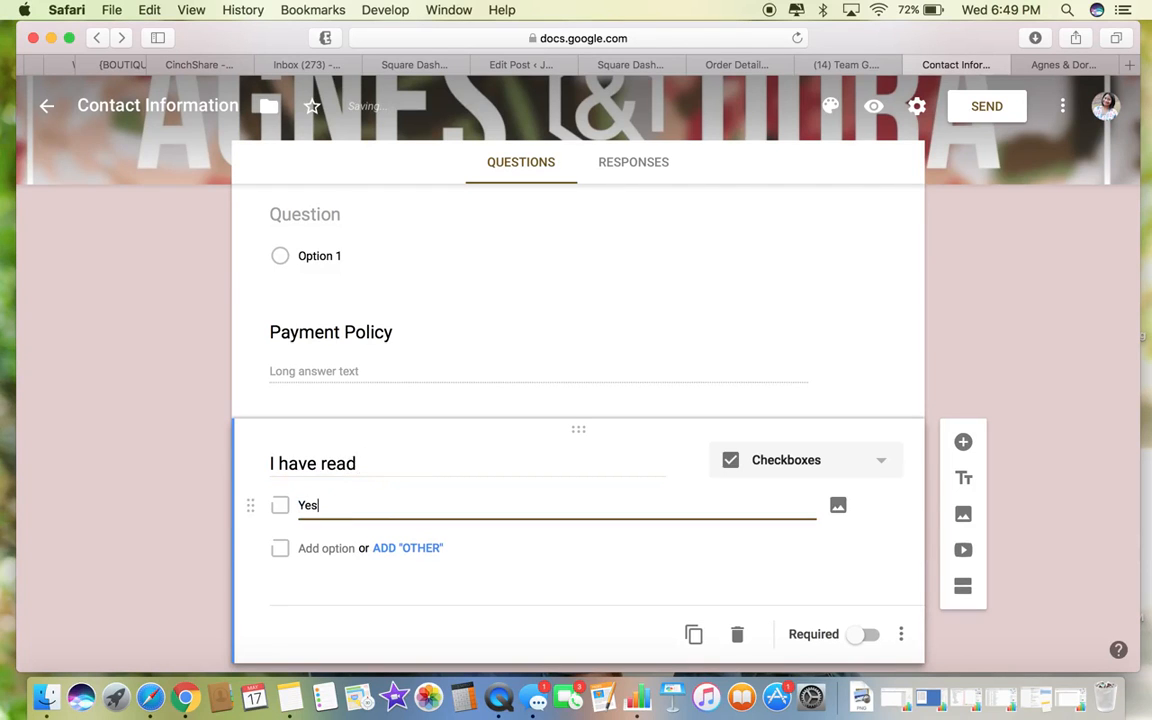
# Check how the existing form's Payment Policy block is built by selecting its title and description text.
pyautogui.click(1068, 63)
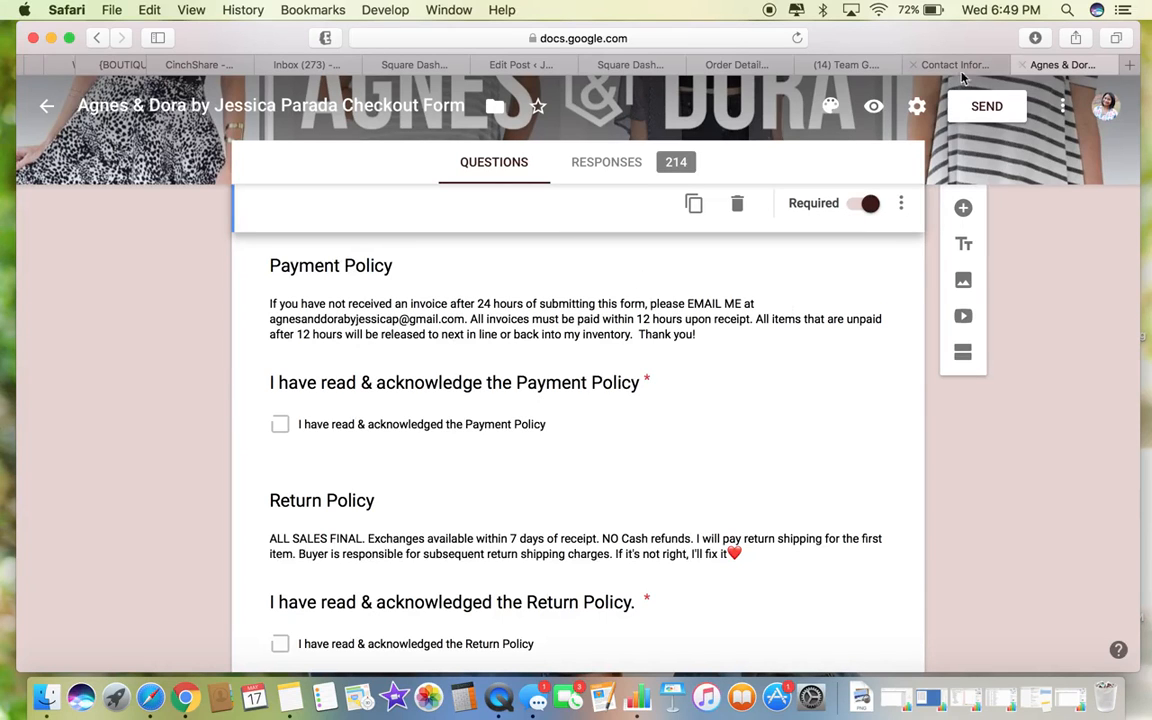
pyautogui.click(656, 288)
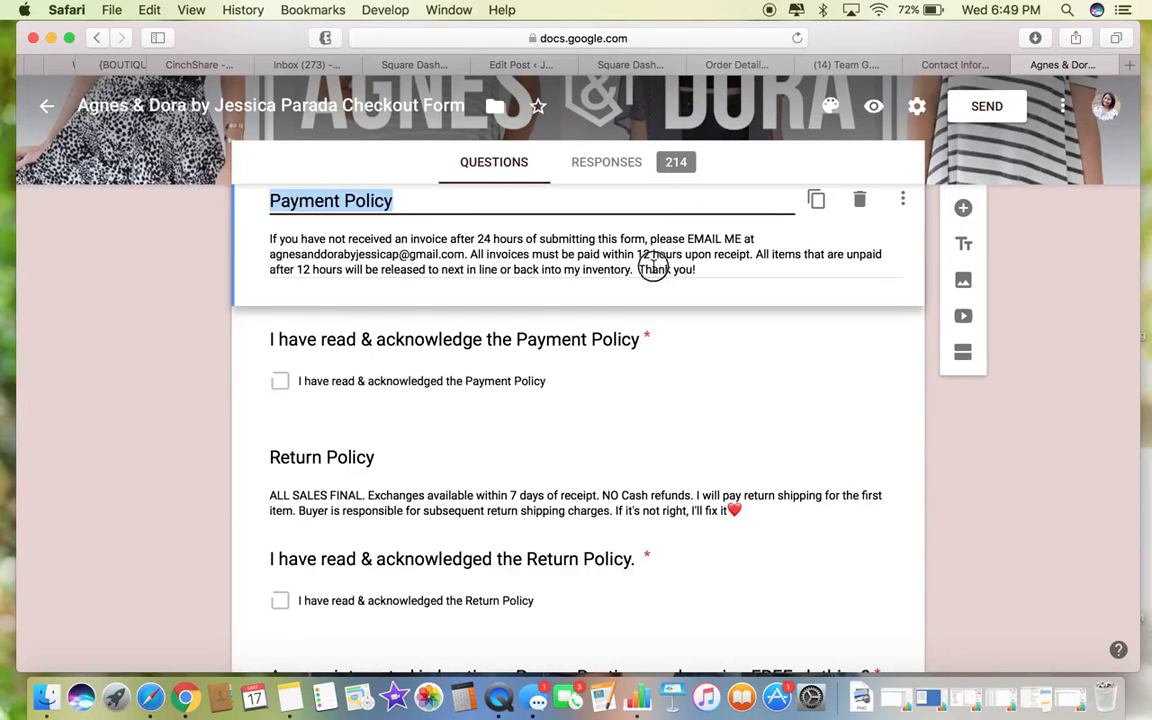
pyautogui.tripleClick(652, 262)
pyautogui.scroll(2, 652, 262)
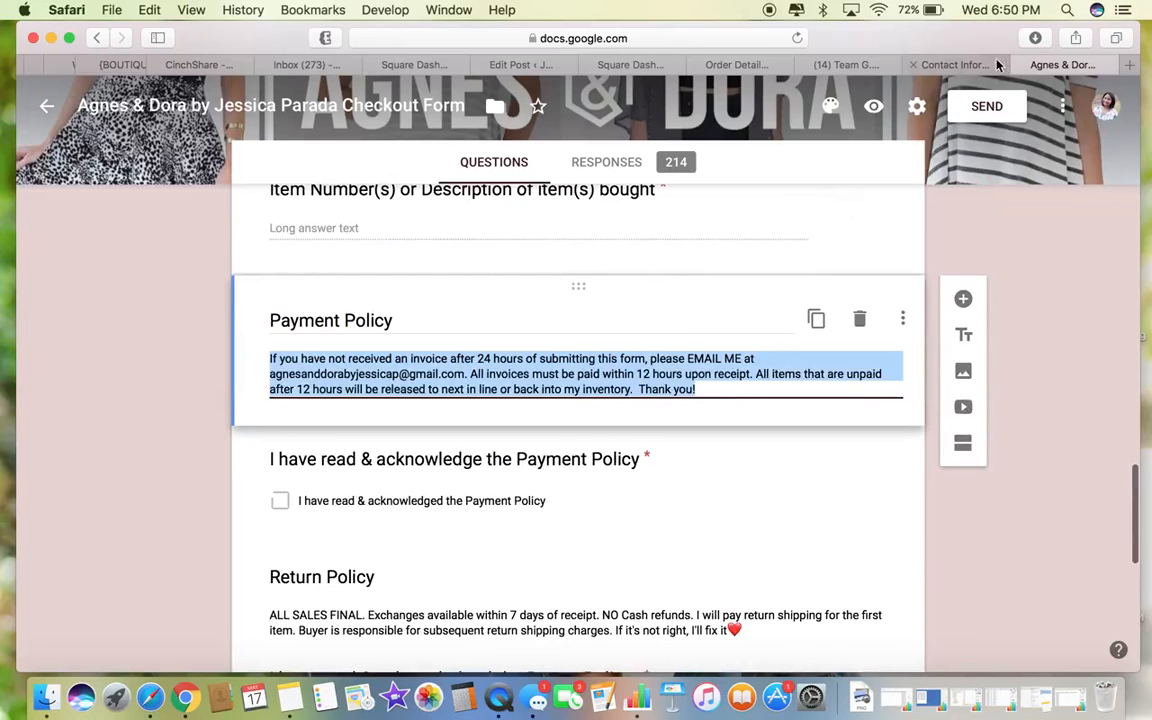
# Change the new form's Payment Policy question from Paragraph to Short answer.
pyautogui.click(905, 64)
pyautogui.click(488, 370)
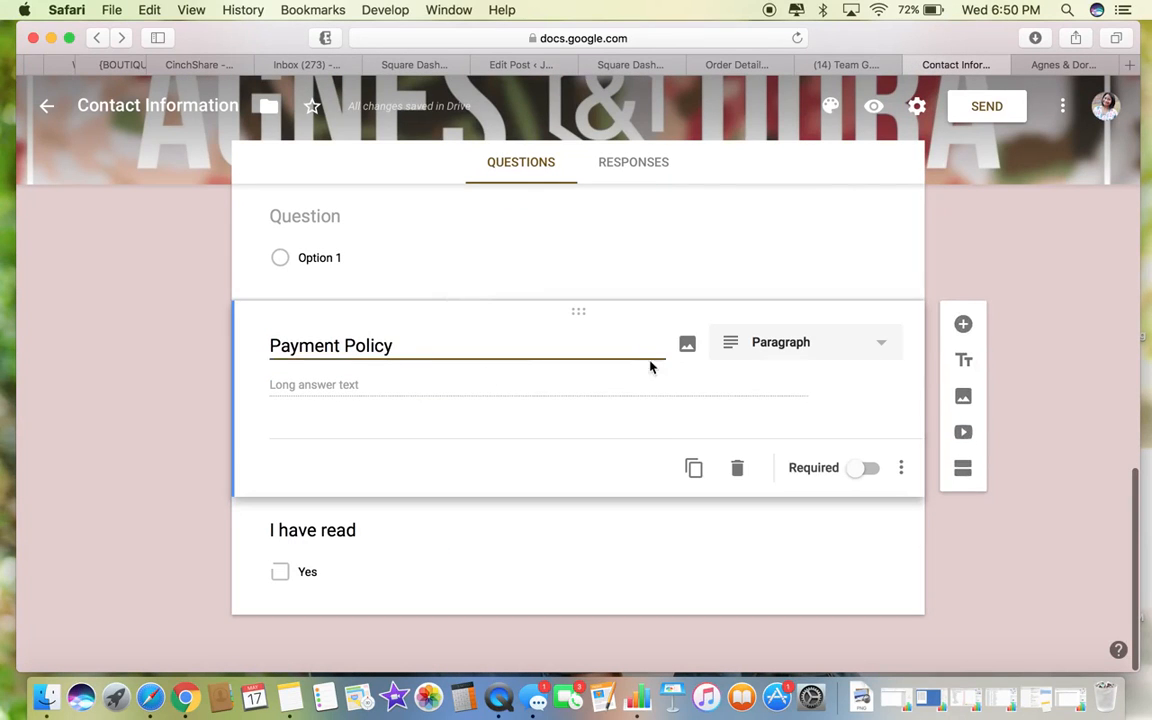
pyautogui.click(758, 347)
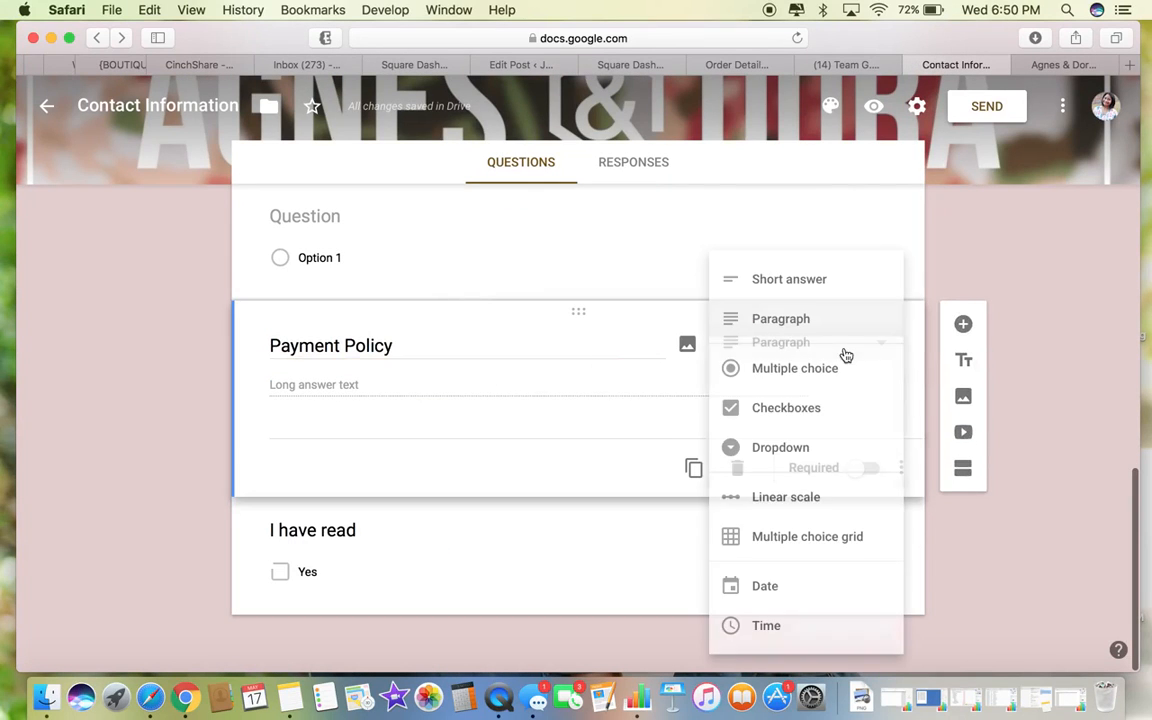
pyautogui.click(818, 276)
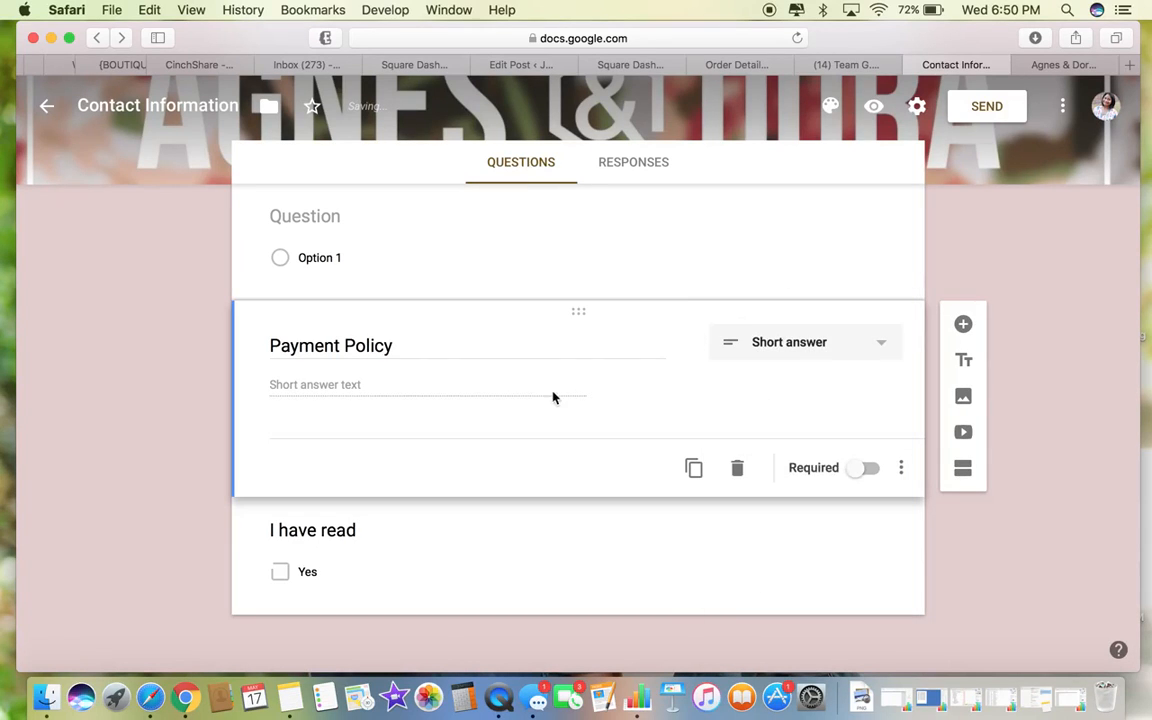
# Clear the short-answer question's title and re-enter it as "Payment Policy".
pyautogui.tripleClick(481, 352)
pyautogui.press('BackSpace')
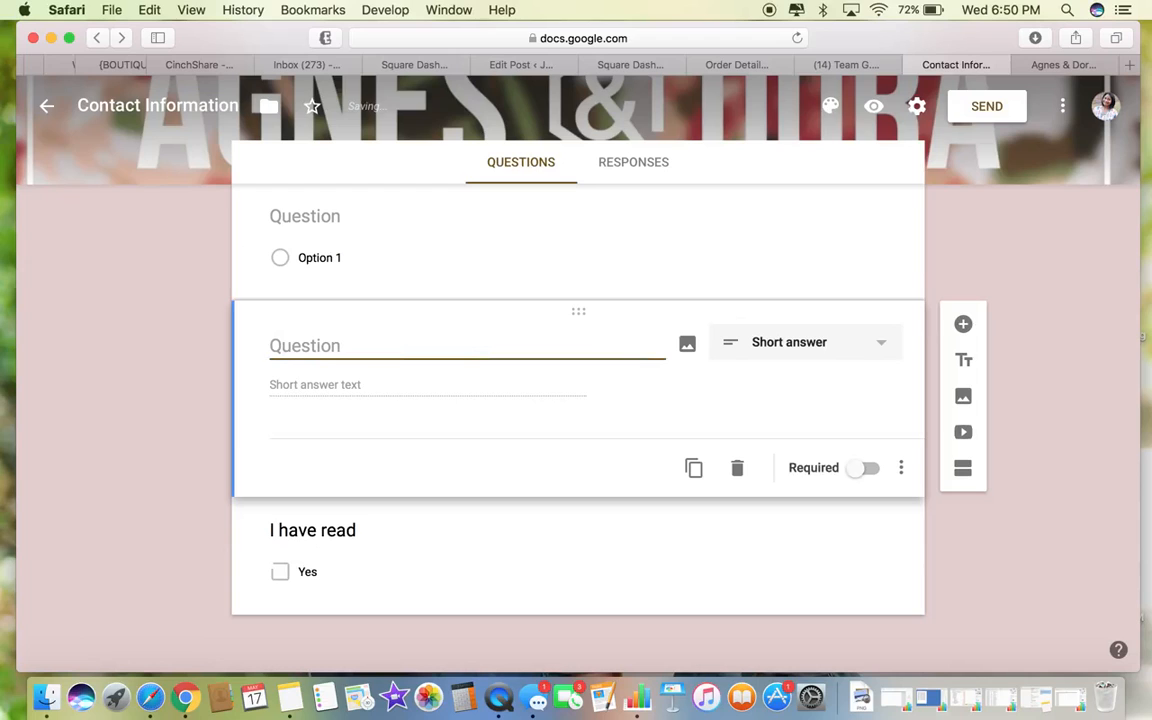
pyautogui.write('Payment Policy')
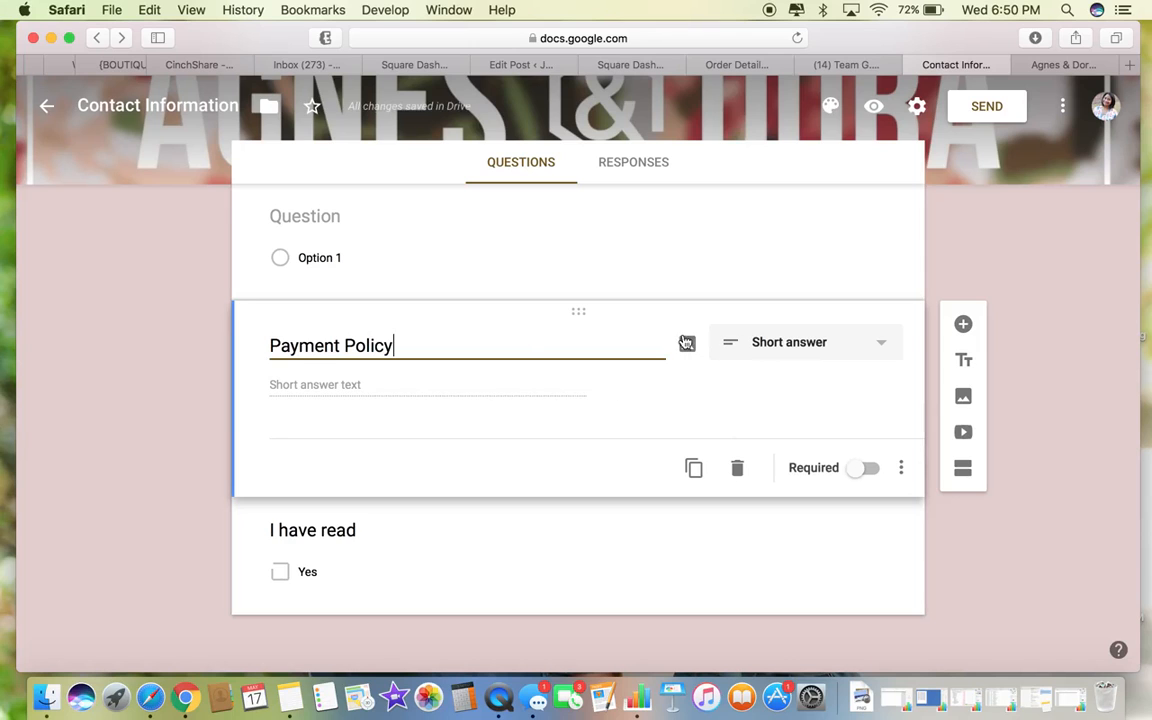
pyautogui.click(697, 469)
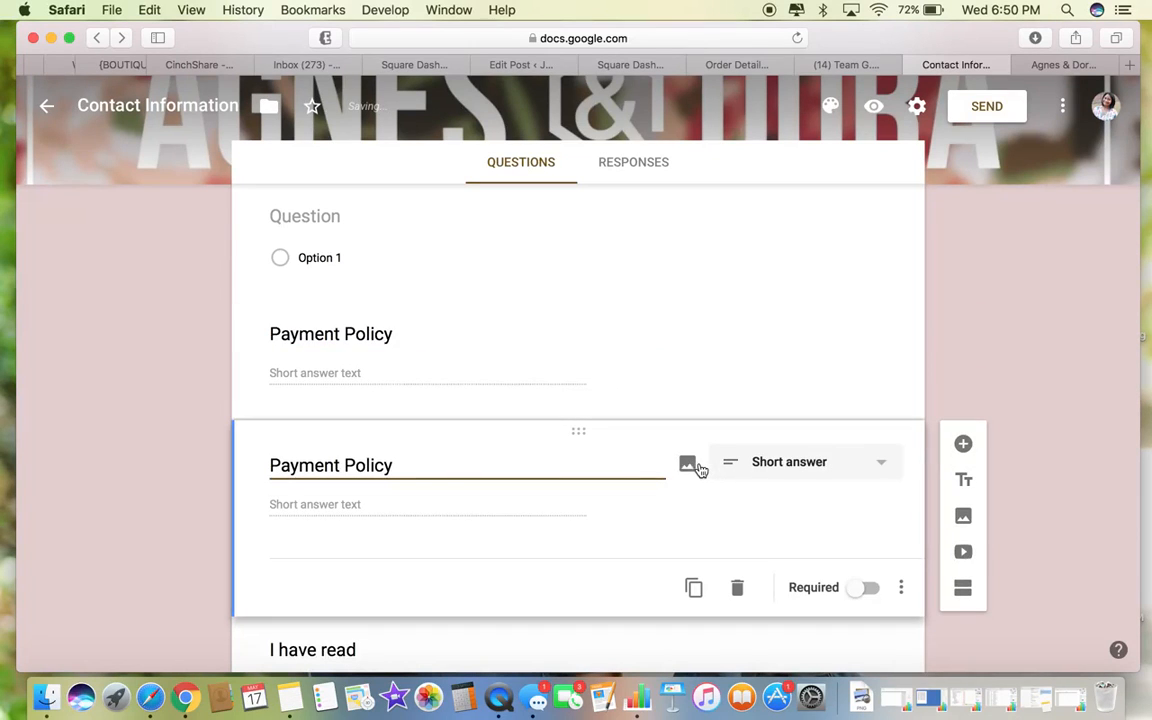
pyautogui.click(737, 587)
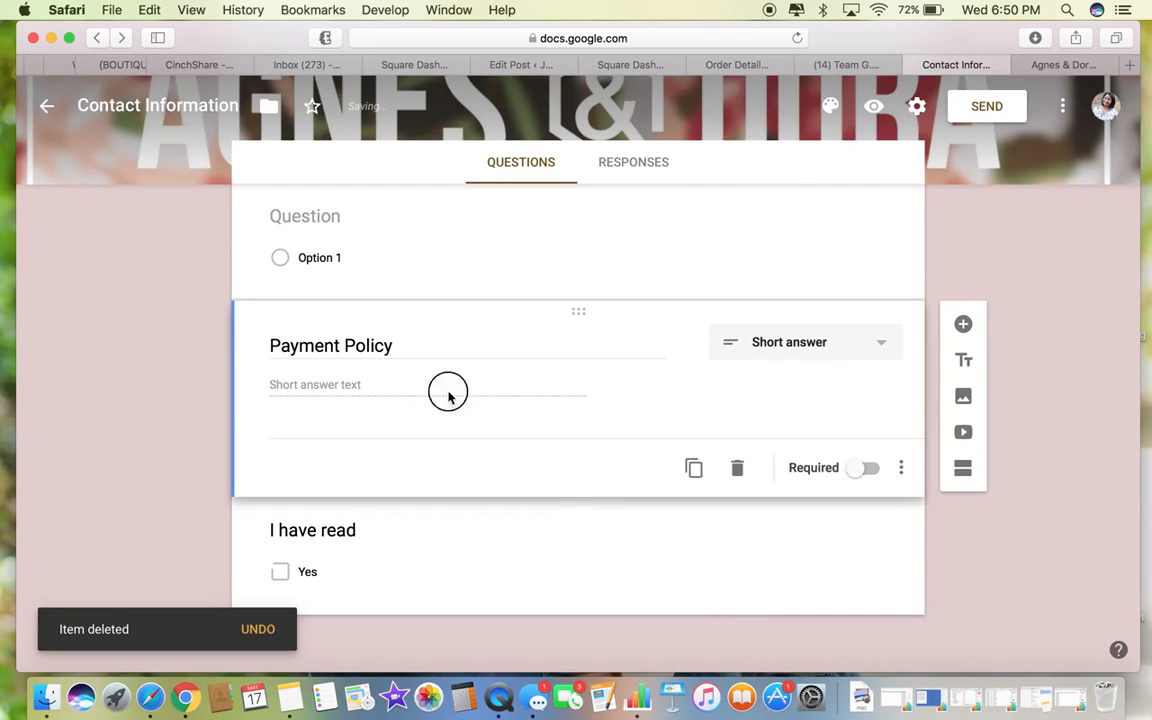
pyautogui.click(419, 352)
pyautogui.tripleClick(419, 352)
pyautogui.click(847, 353)
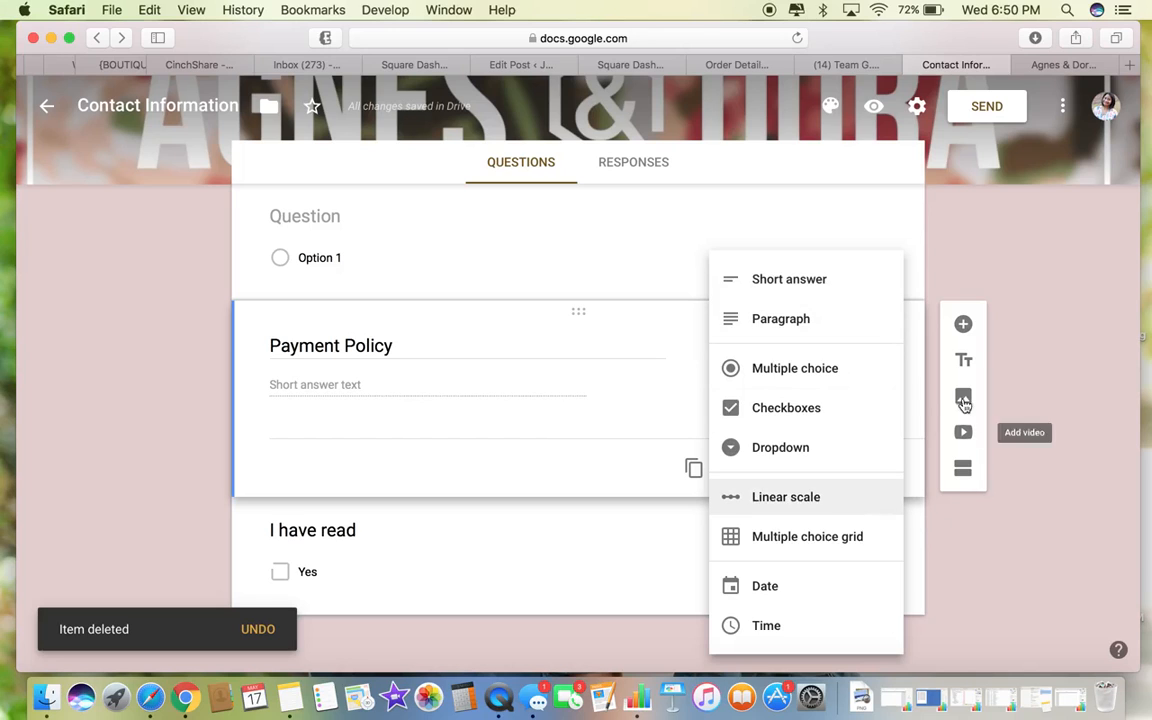
pyautogui.click(988, 332)
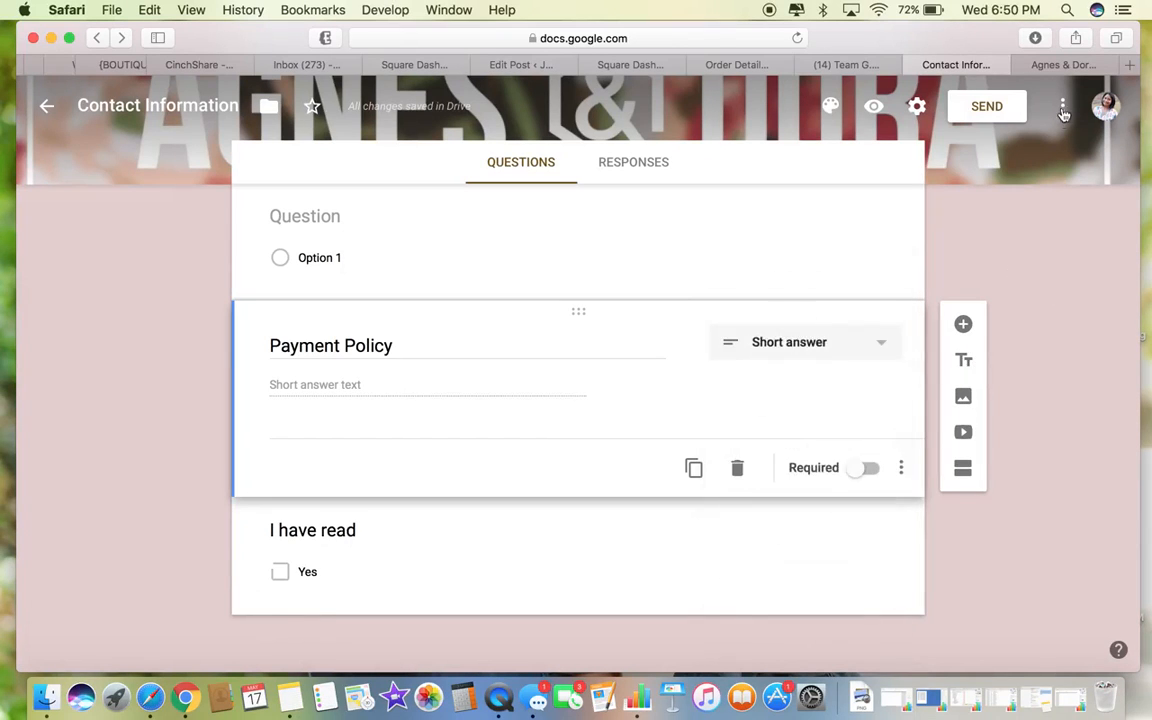
# Add a title and description block below the Payment Policy question, titled "Payment Policy" with the placeholder description "djfaofioewof", following the existing form.
pyautogui.click(1045, 63)
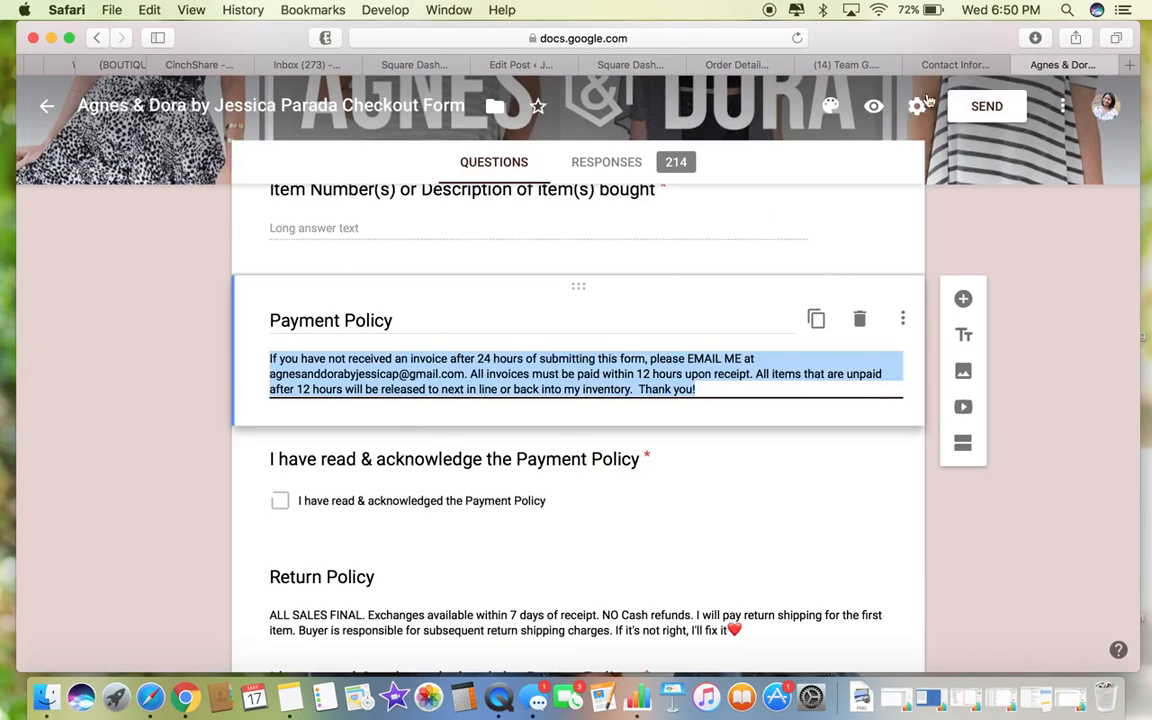
pyautogui.click(975, 63)
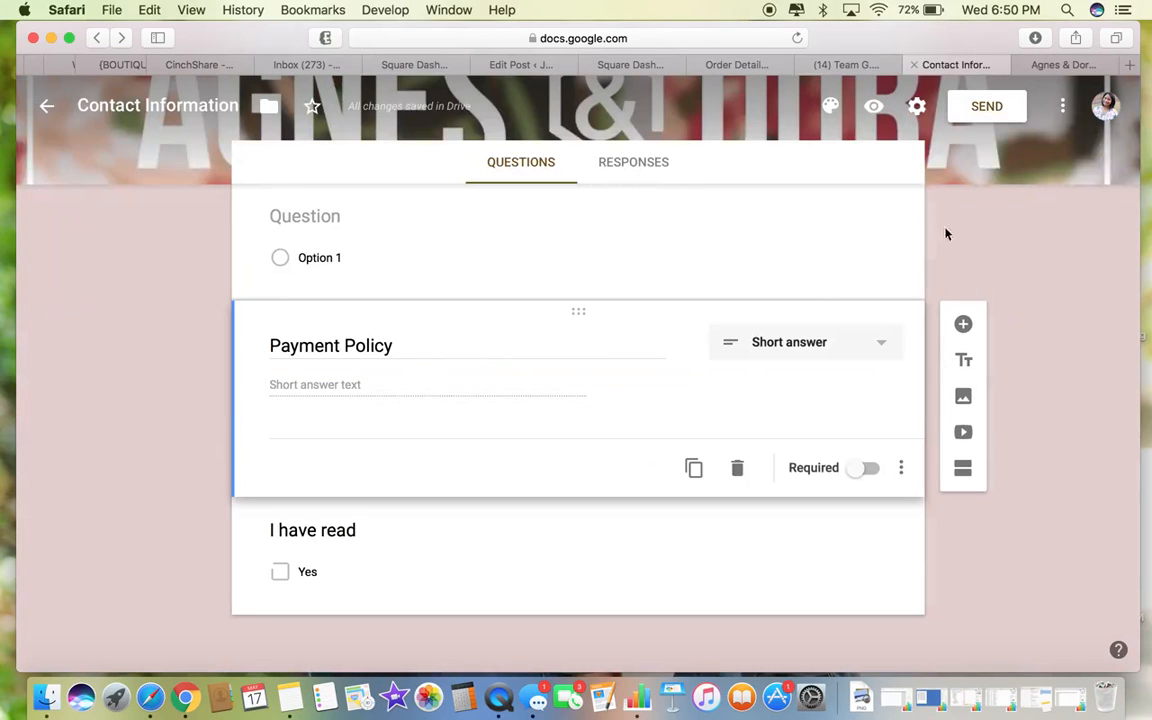
pyautogui.click(968, 368)
pyautogui.doubleClick(419, 470)
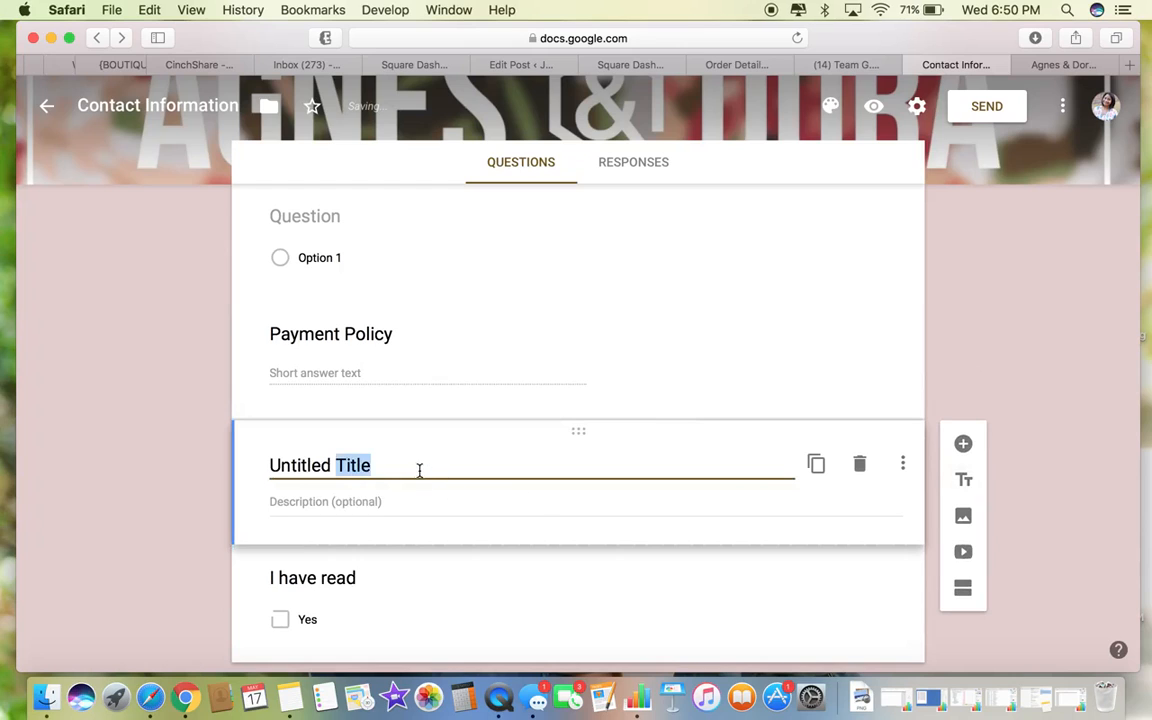
pyautogui.tripleClick(419, 470)
pyautogui.write('Paymen')
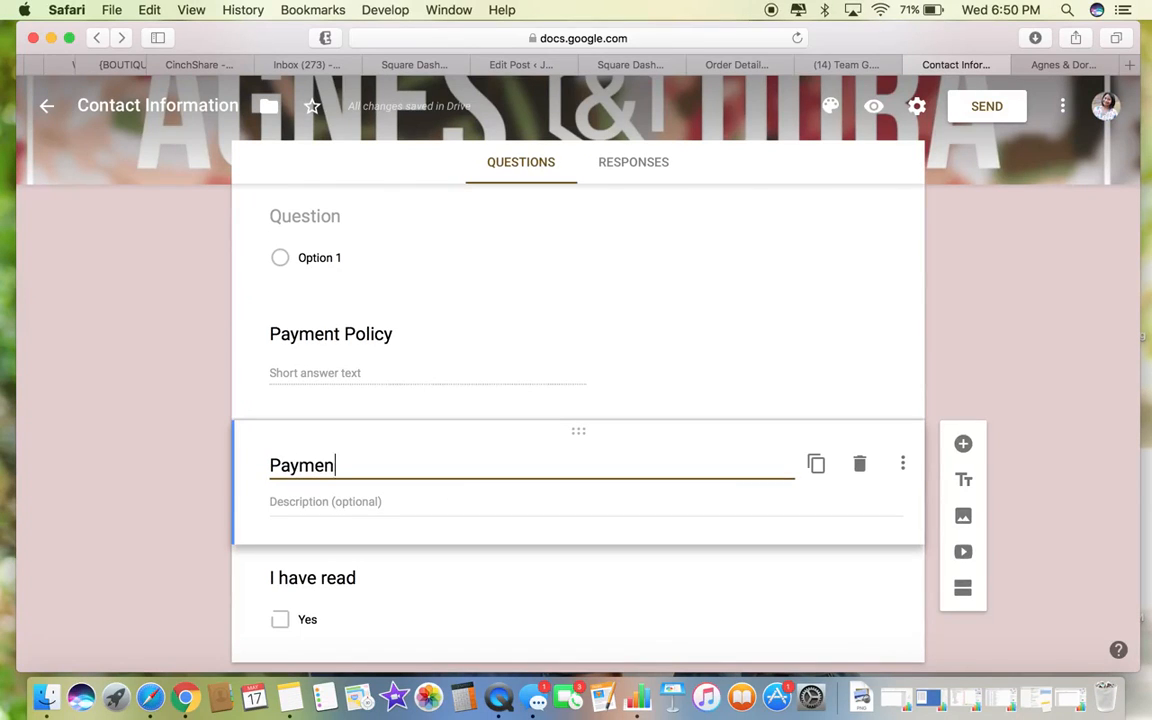
pyautogui.write('t Policy')
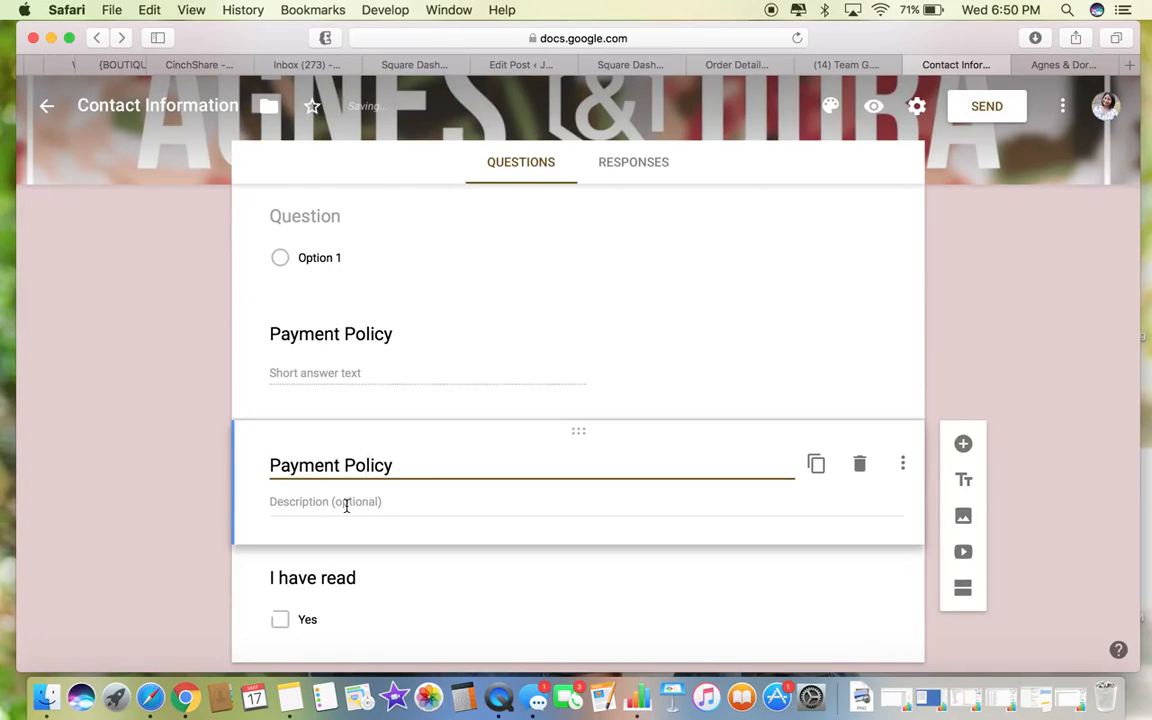
pyautogui.click(347, 505)
pyautogui.write('djfaofioewof')
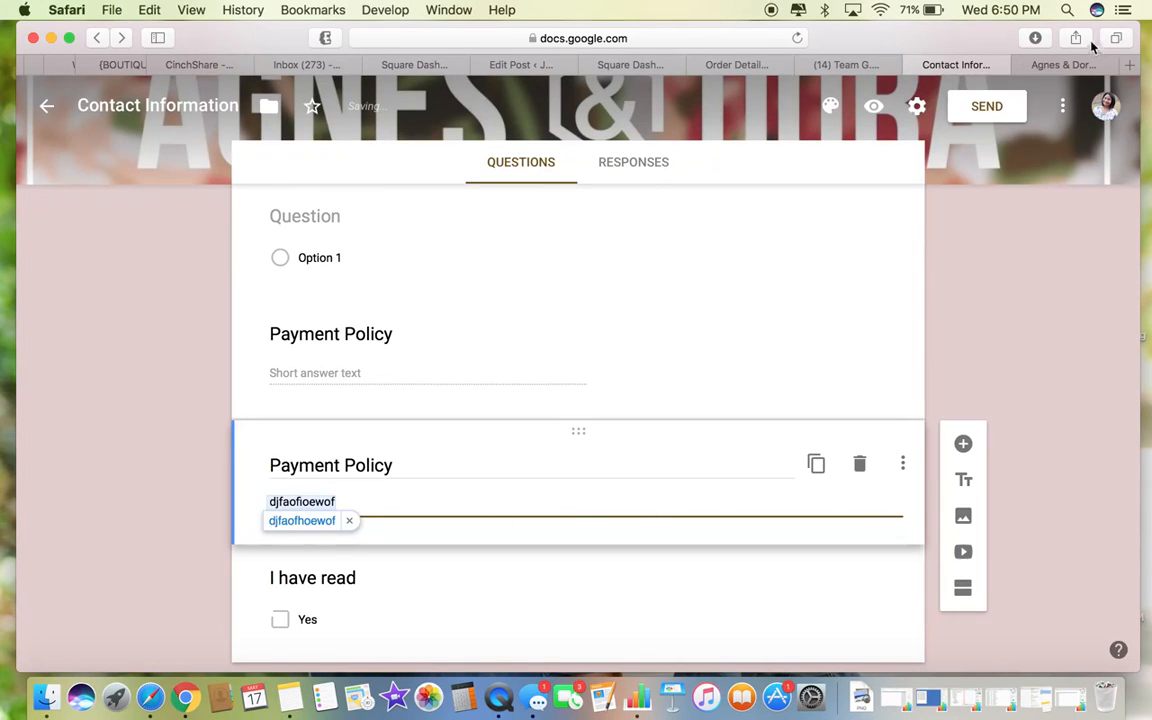
# Review the rest of the existing form: the Return Policy acknowledgement, Pop-up Boutique hosting, joining Agnes & Dora and Special Notes questions.
pyautogui.click(1063, 64)
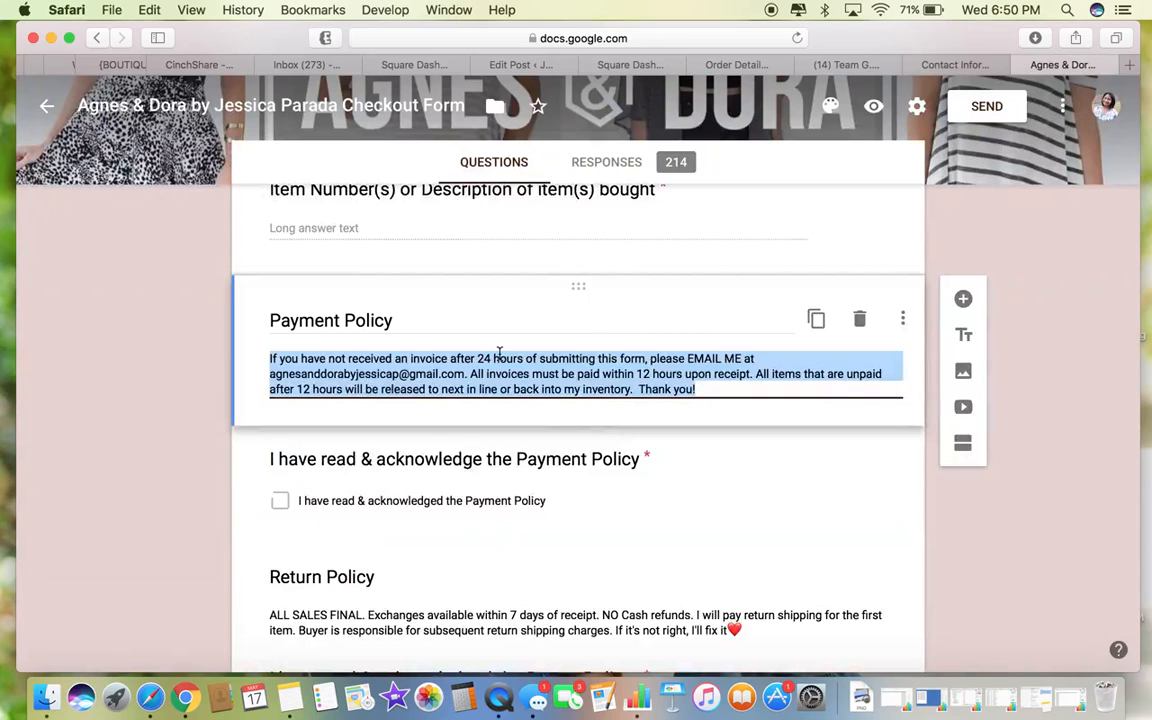
pyautogui.scroll(-6, 570, 518)
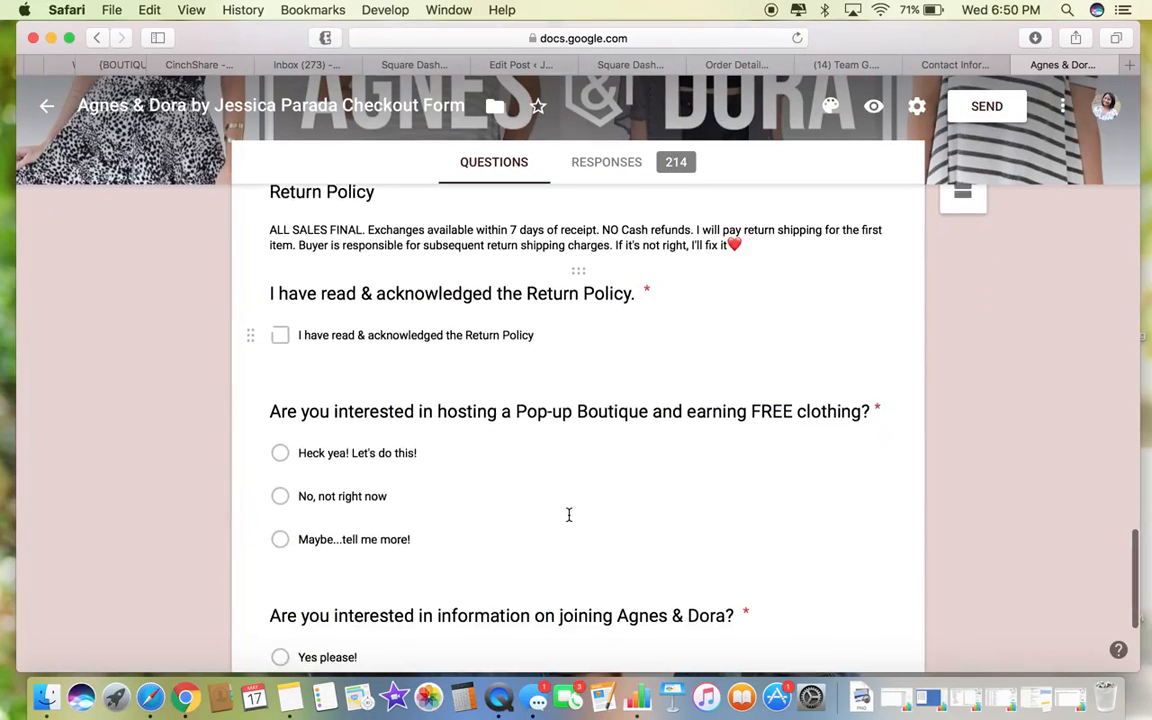
pyautogui.scroll(-1, 569, 515)
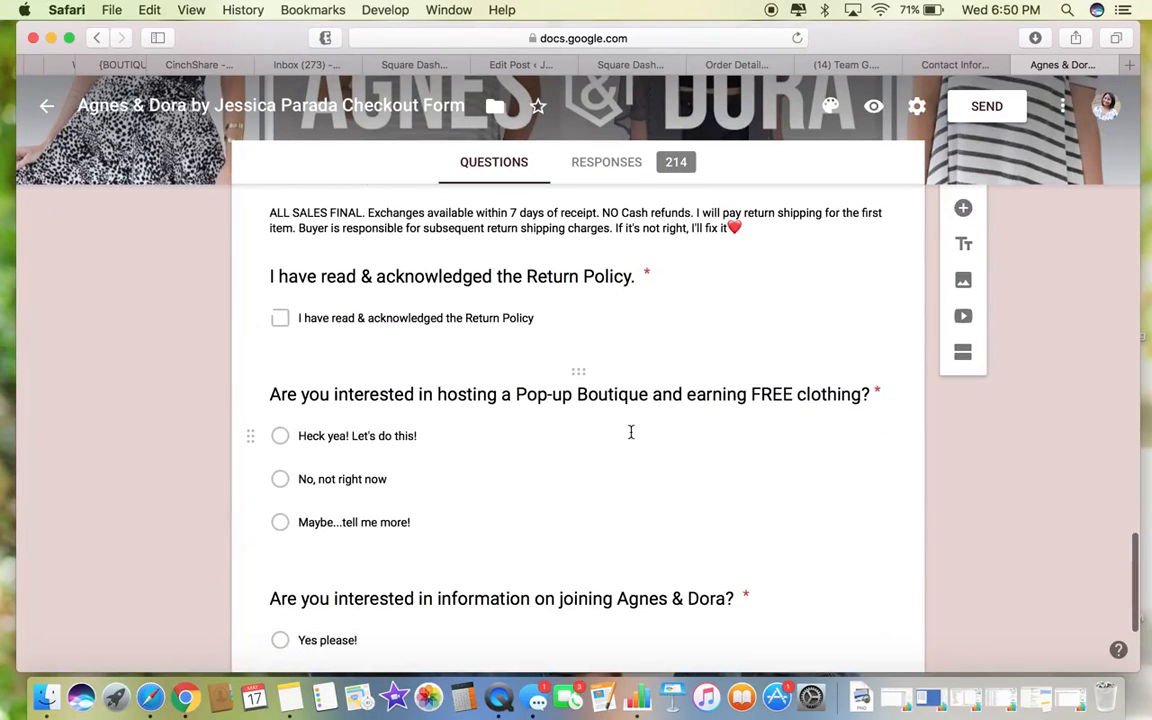
pyautogui.scroll(-3, 683, 499)
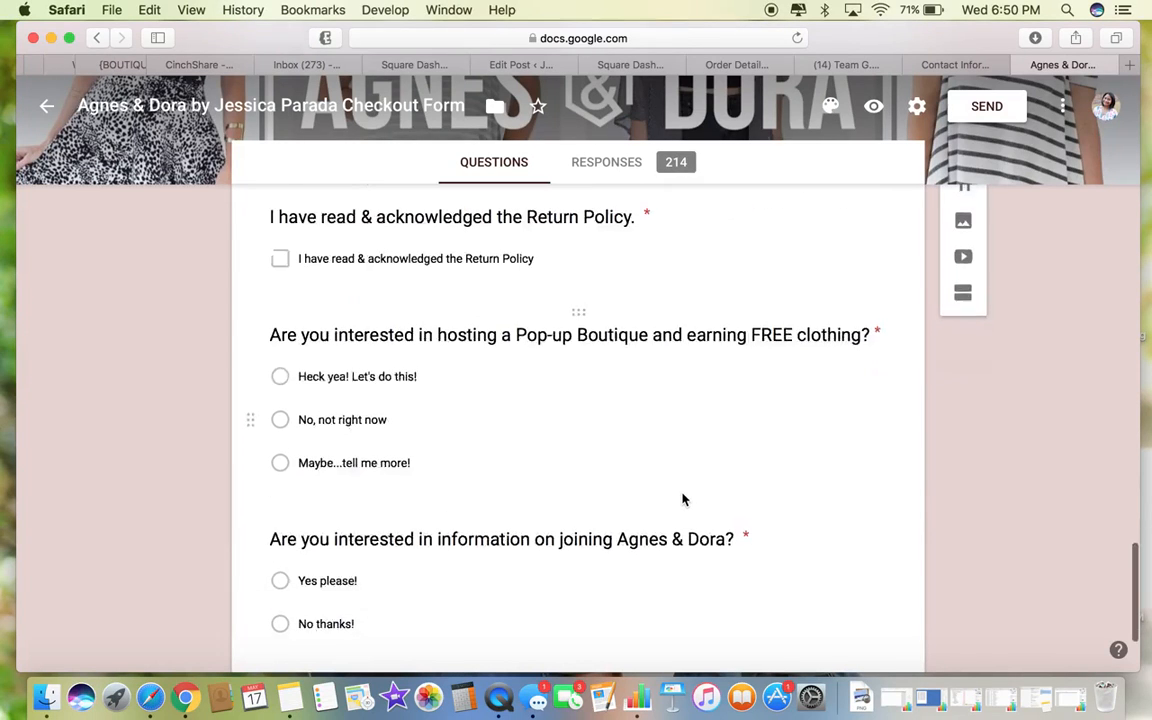
pyautogui.scroll(-2, 683, 499)
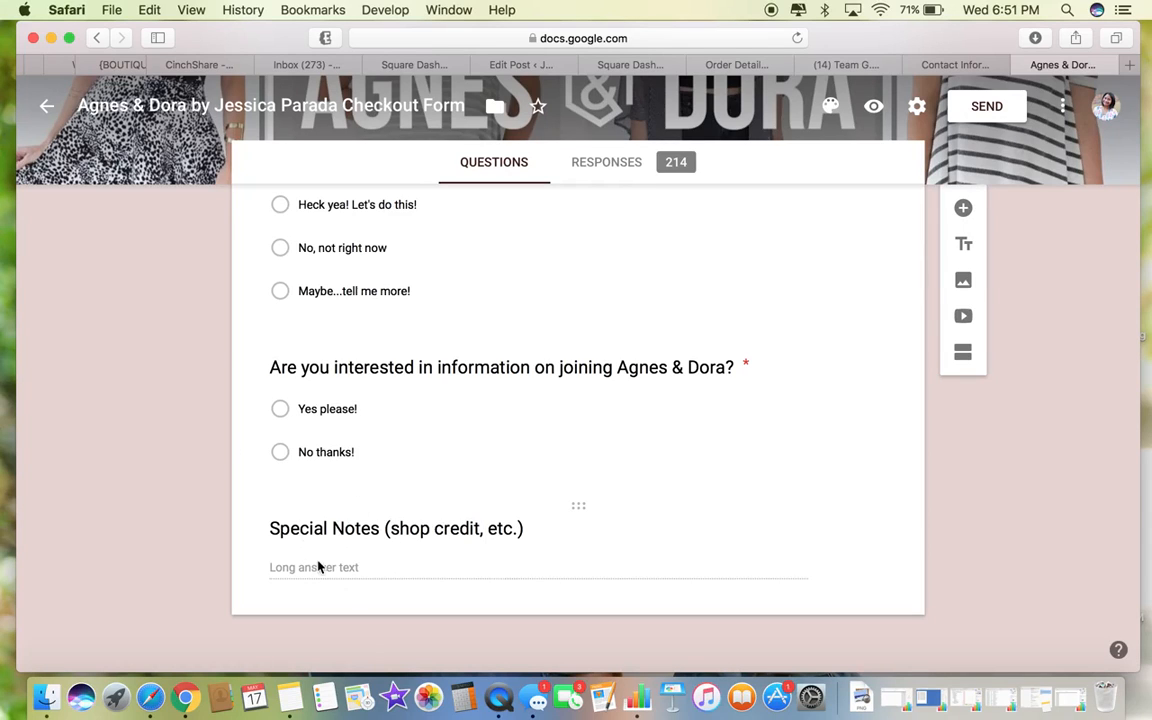
pyautogui.scroll(20, 756, 485)
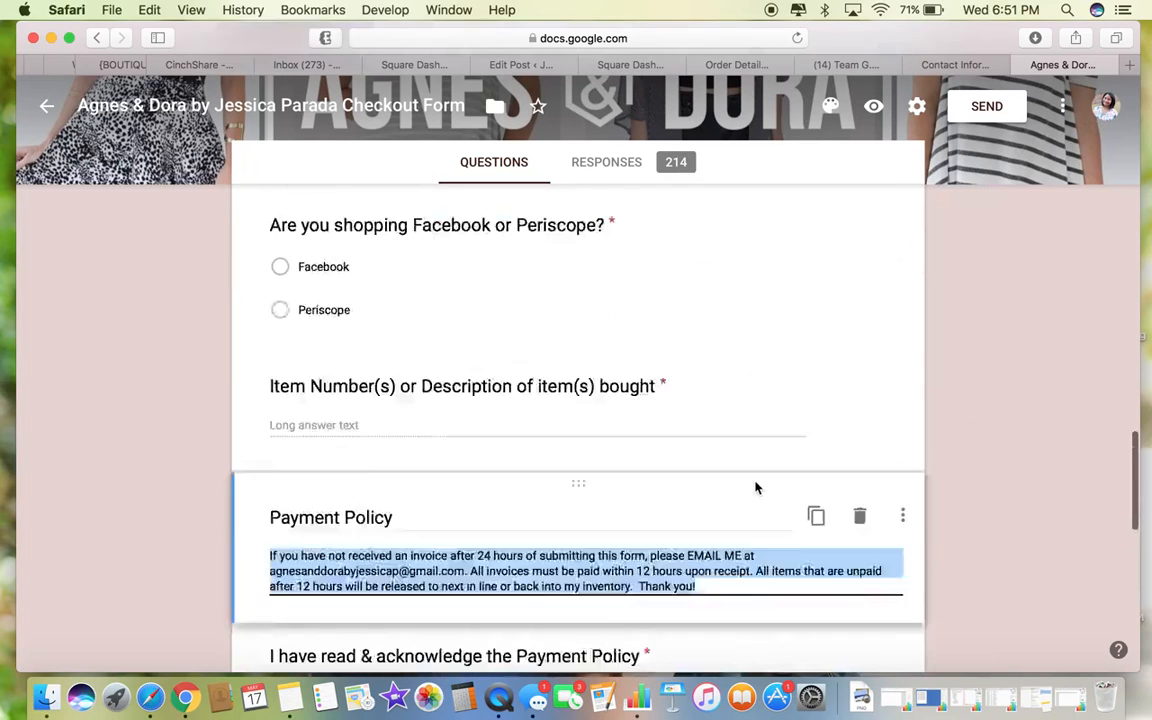
# Close the new Contact Information form and go from the existing checkout form back to the forms home page.
pyautogui.click(984, 68)
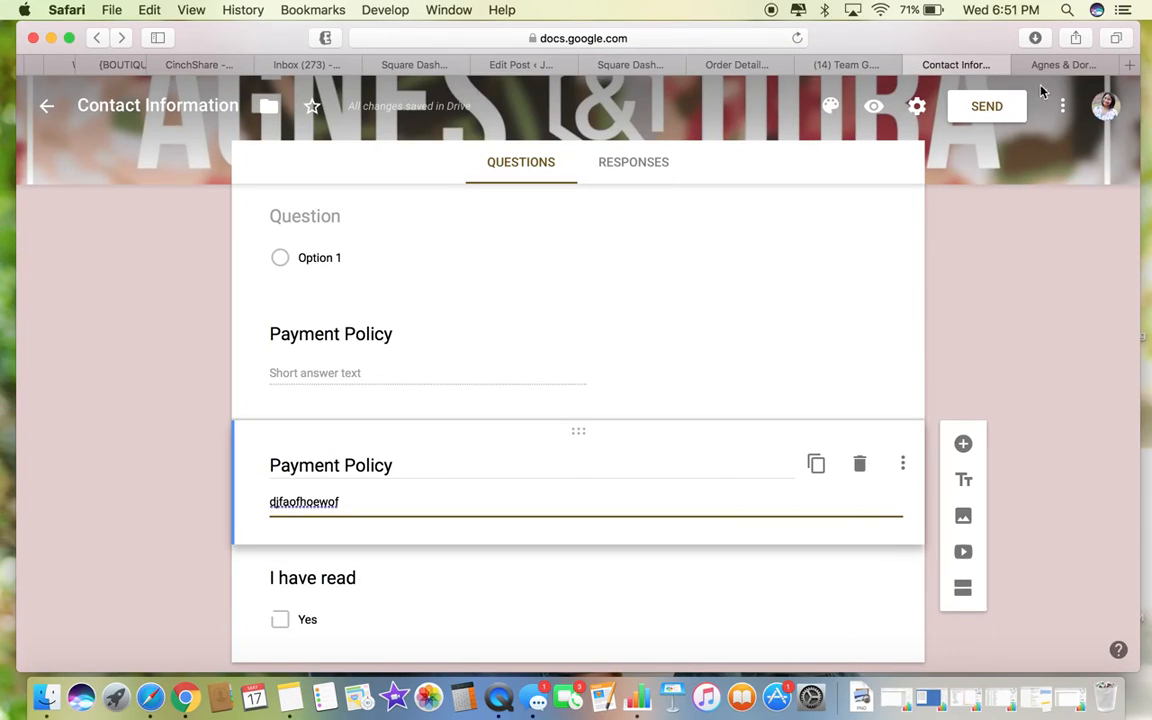
pyautogui.click(912, 64)
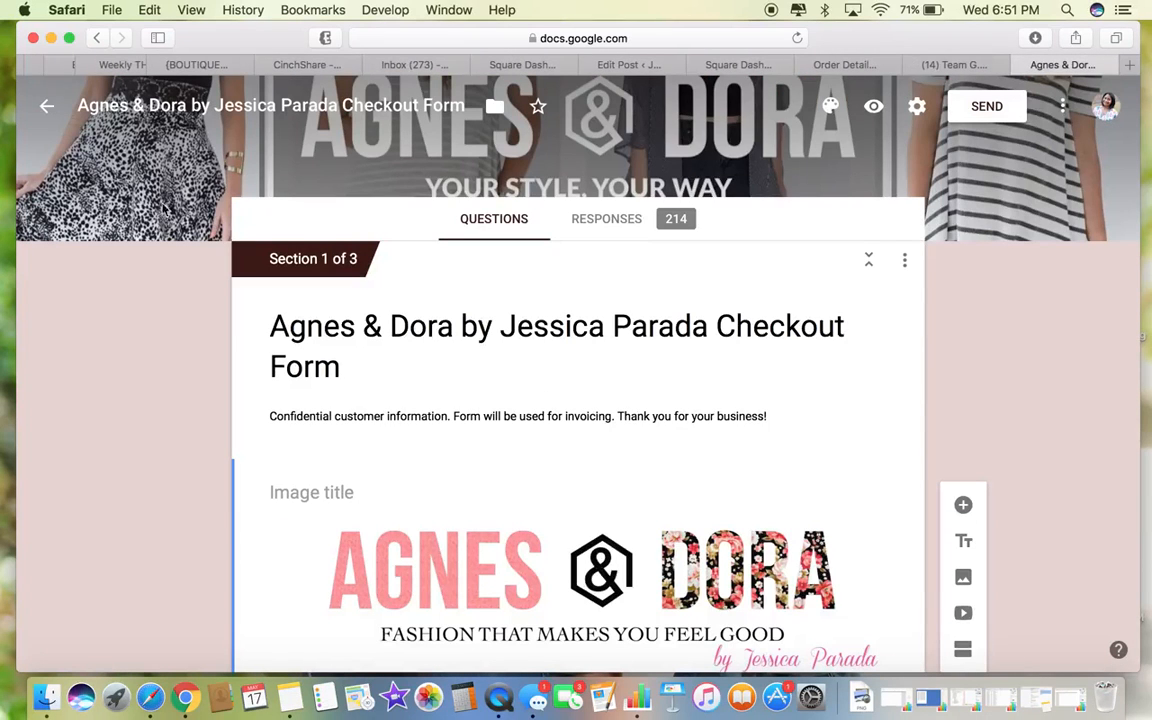
pyautogui.click(47, 108)
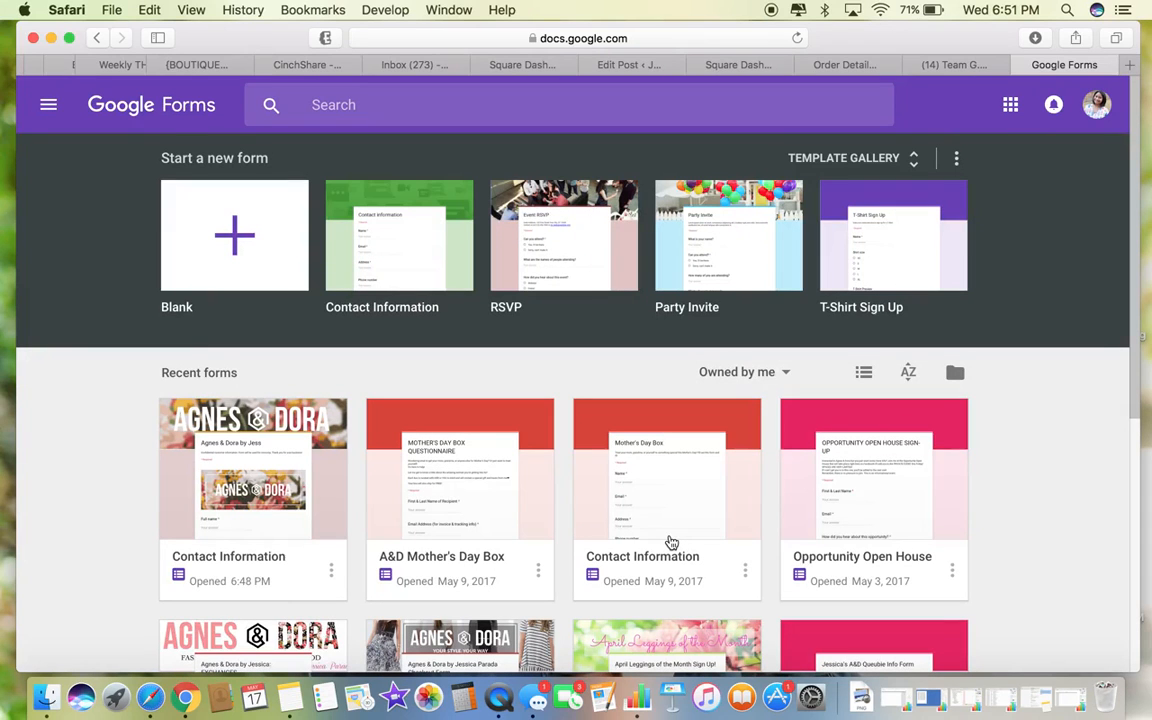
# Browse the recent forms on the home page and close it.
pyautogui.scroll(-1, 671, 542)
pyautogui.scroll(1, 671, 542)
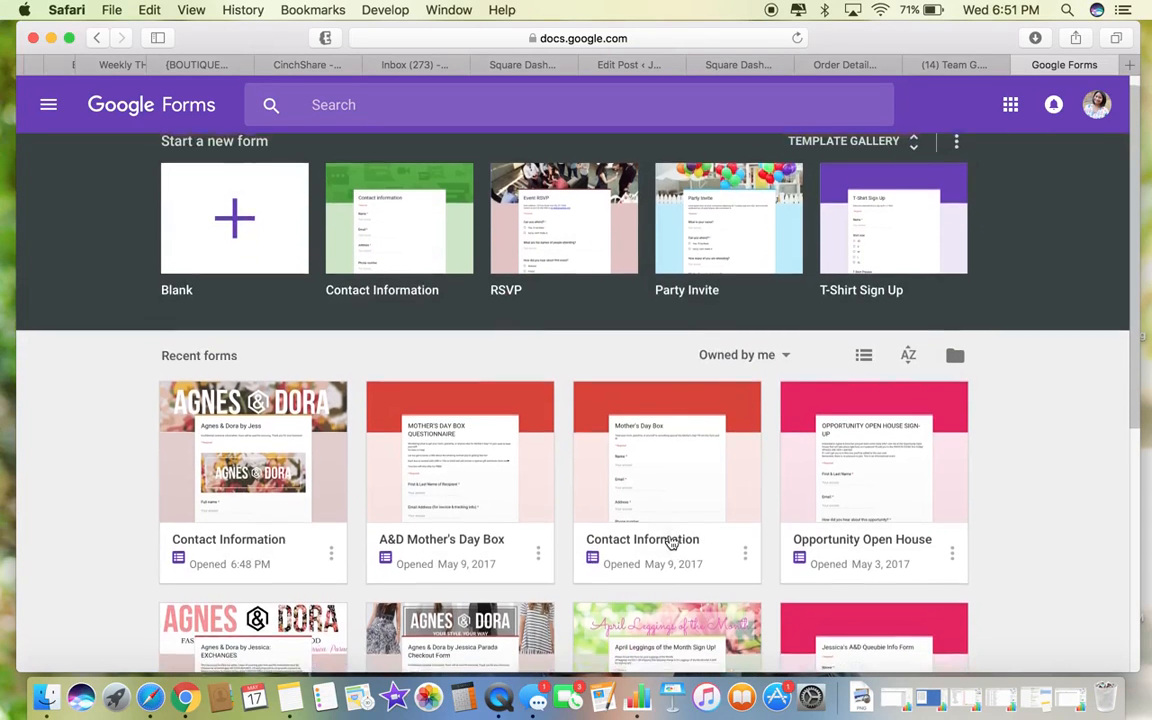
pyautogui.scroll(-1, 560, 600)
pyautogui.scroll(-4, 560, 600)
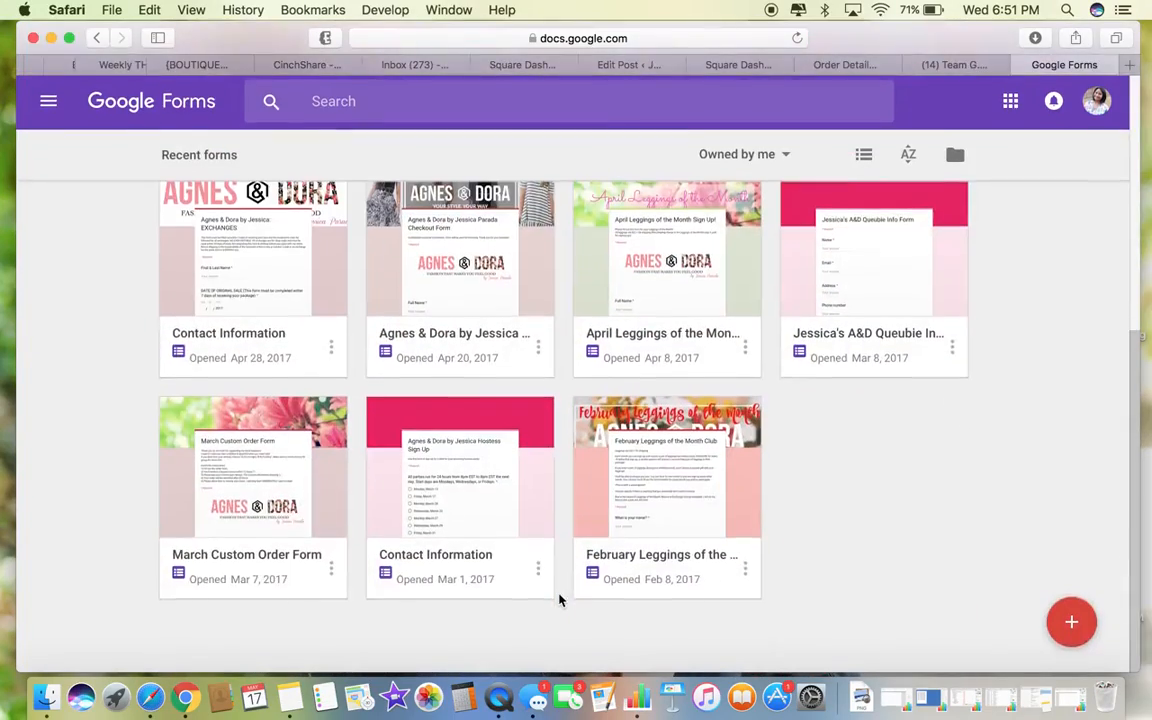
pyautogui.scroll(2, 560, 600)
pyautogui.scroll(-2, 560, 600)
pyautogui.scroll(5, 560, 600)
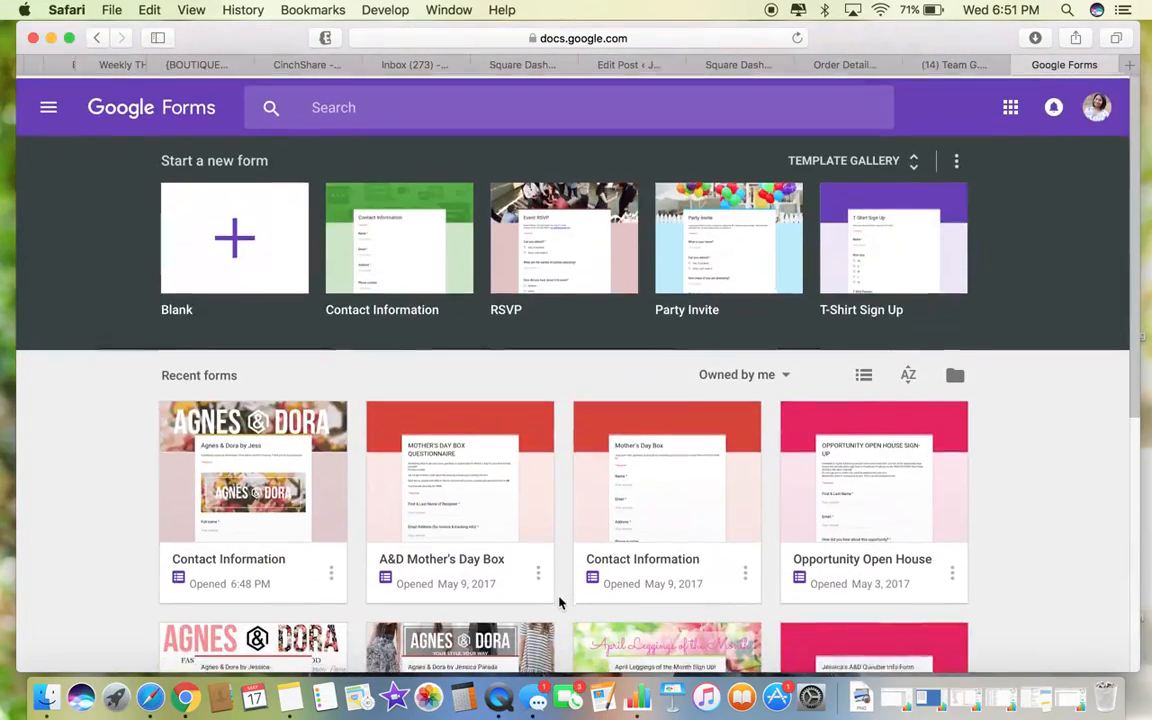
pyautogui.click(1024, 68)
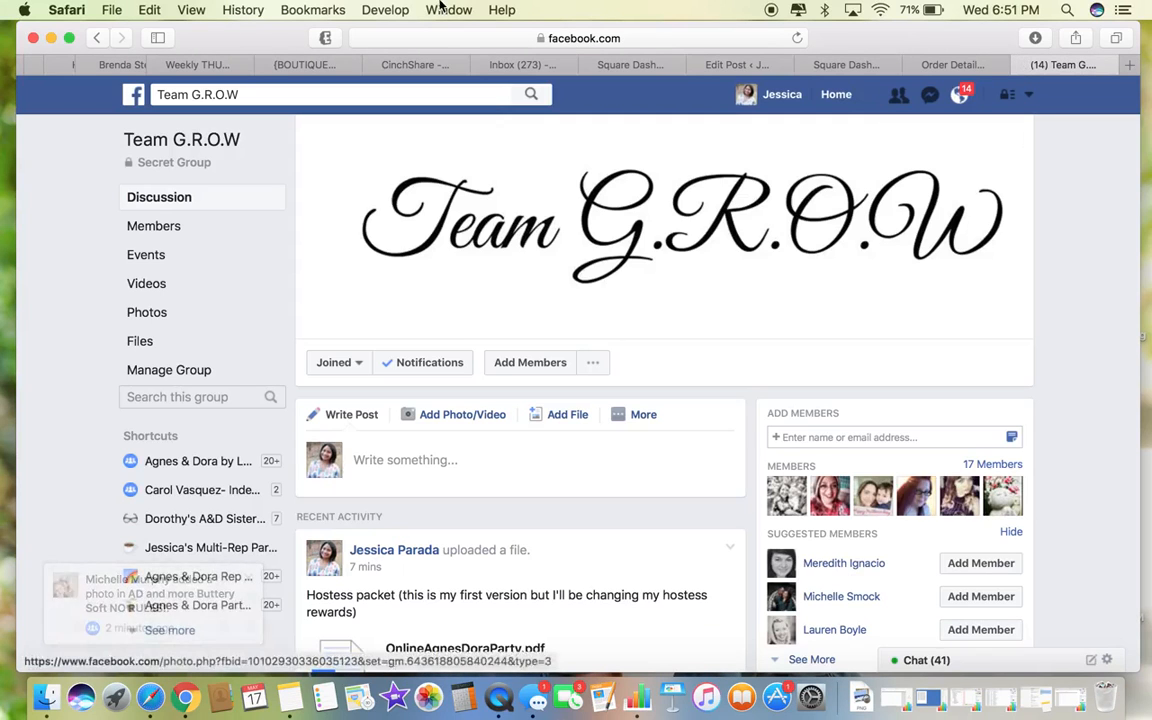